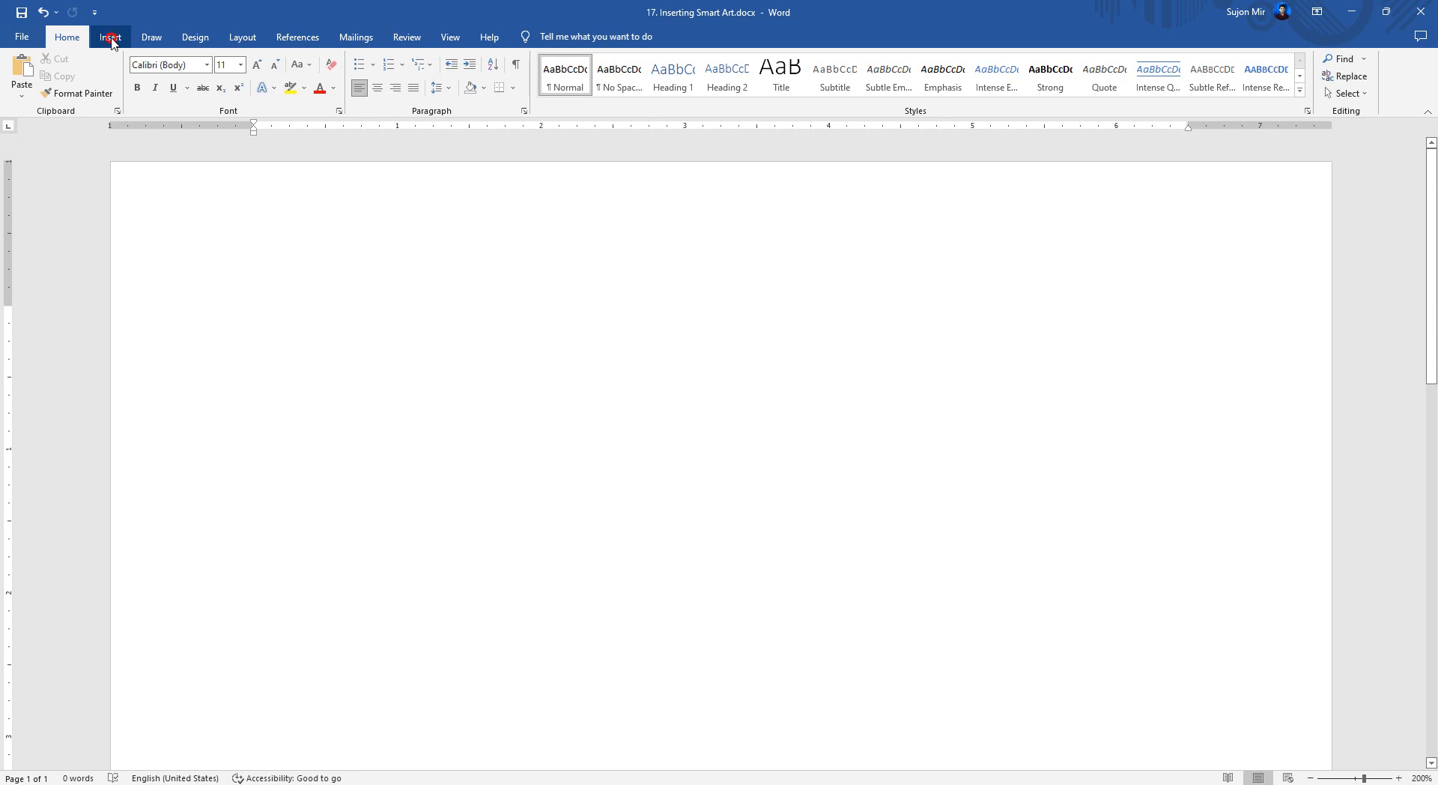
Browse the SmartArt categories and insert a Table List graphic from the List category into the blank document.
click(111, 39)
click(329, 95)
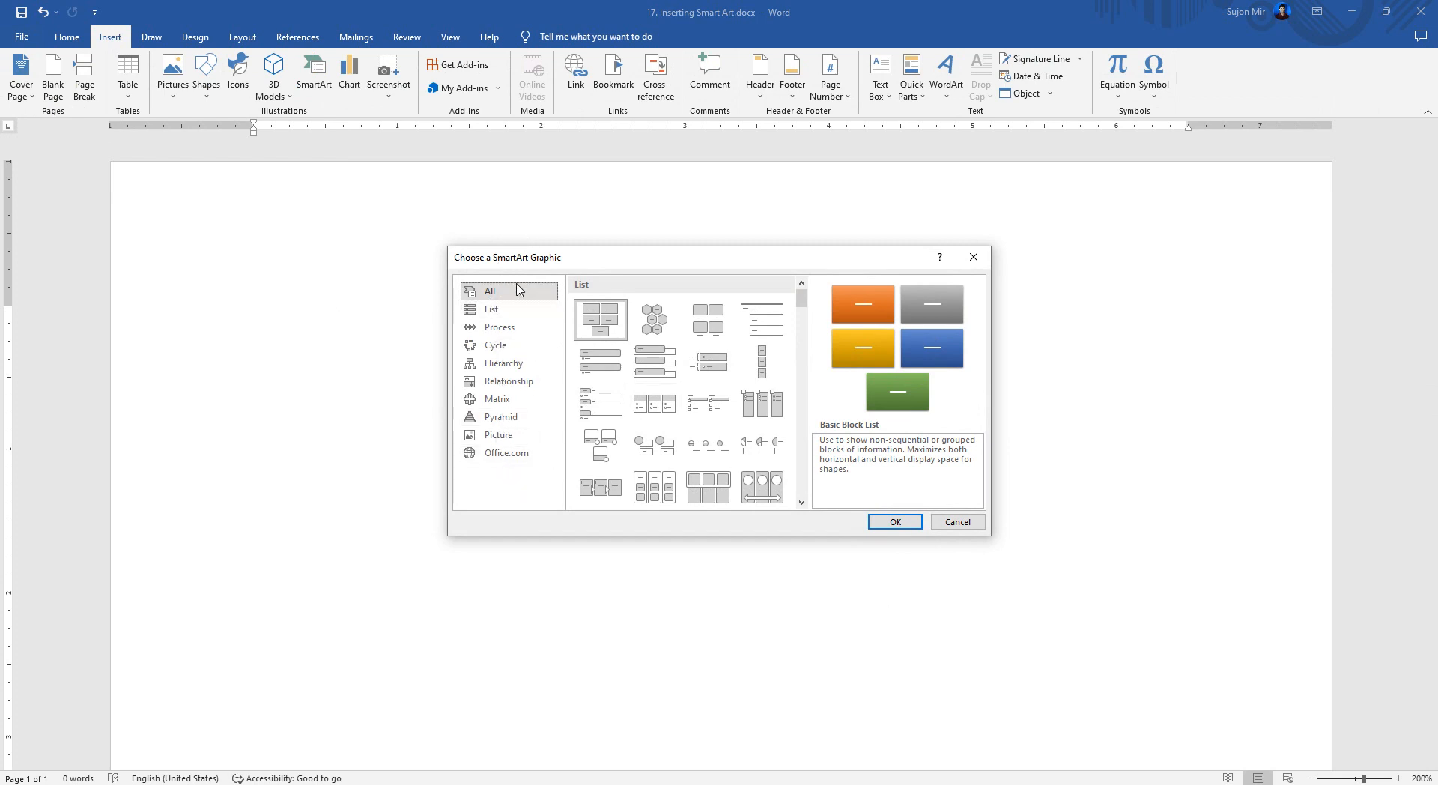
scroll(686, 437, down, 15)
scroll(685, 436, down, 20)
scroll(686, 437, up, 8)
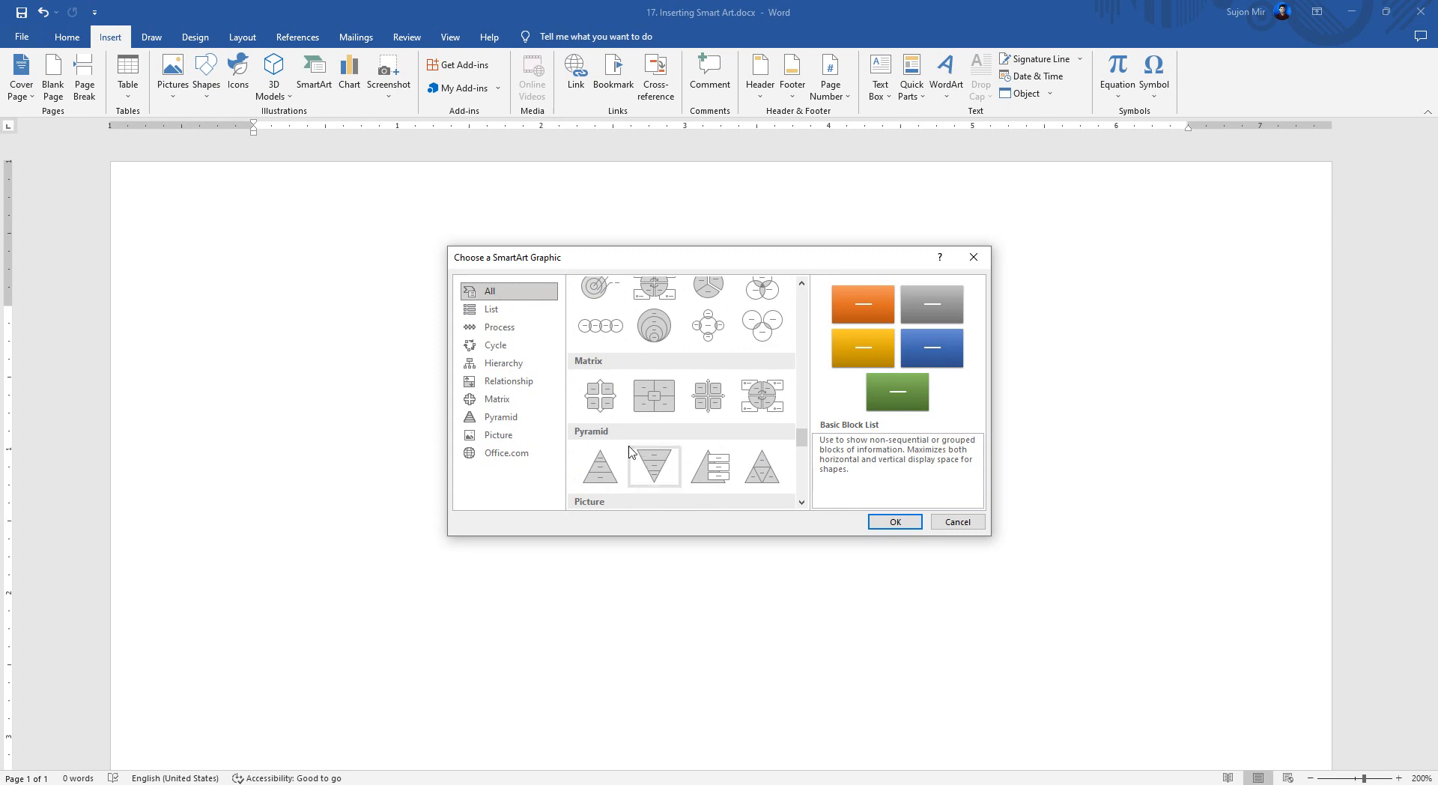
click(495, 345)
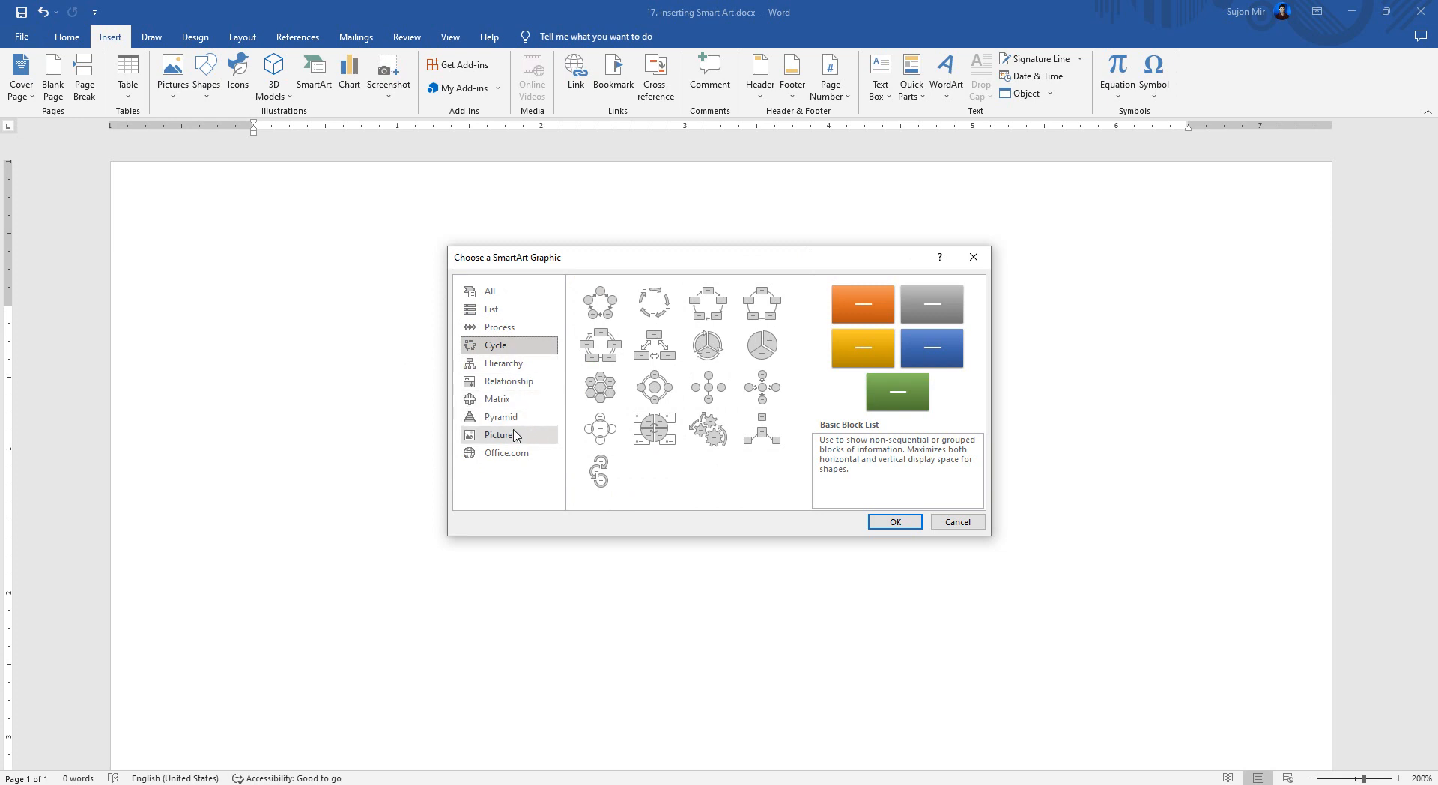
click(504, 310)
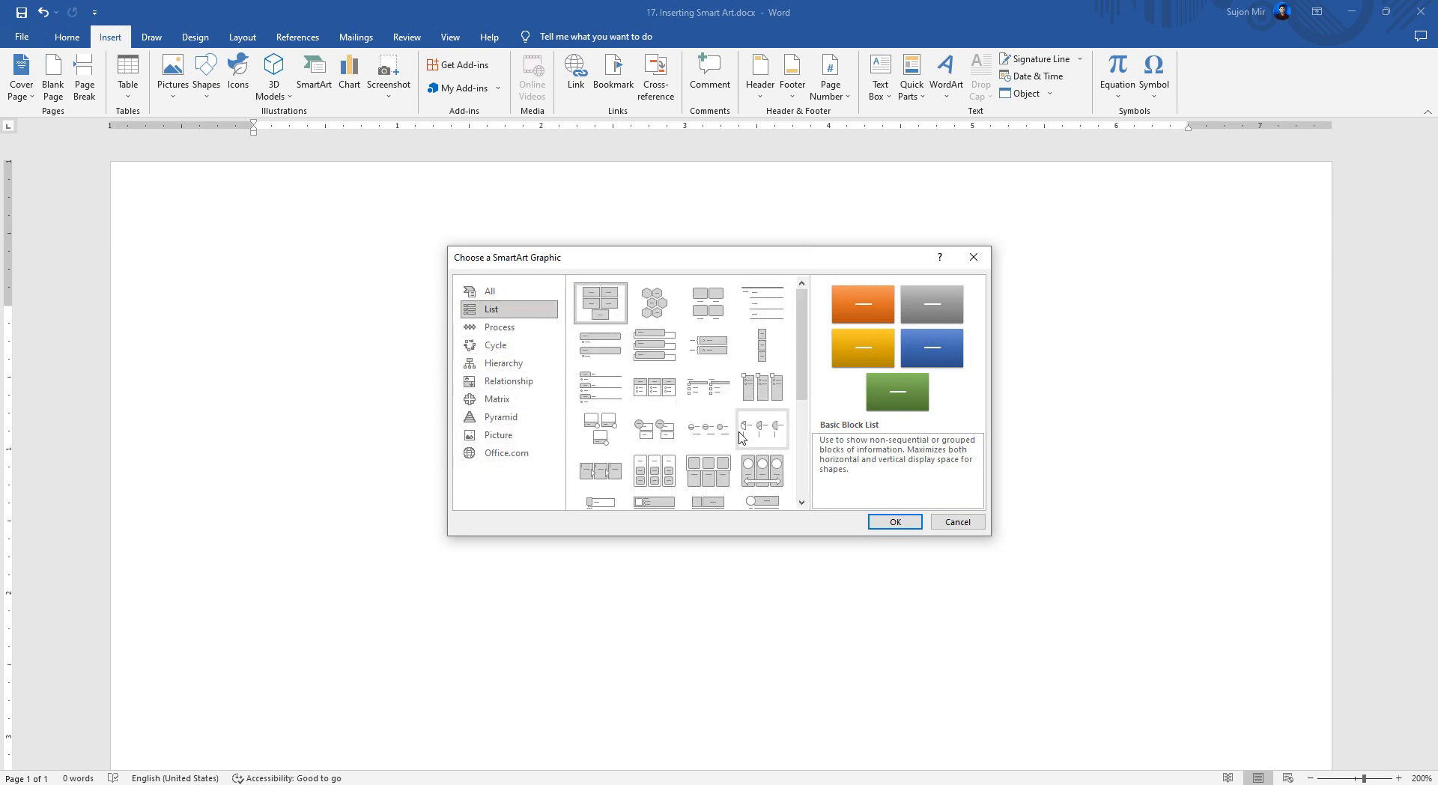
scroll(737, 457, down, 3)
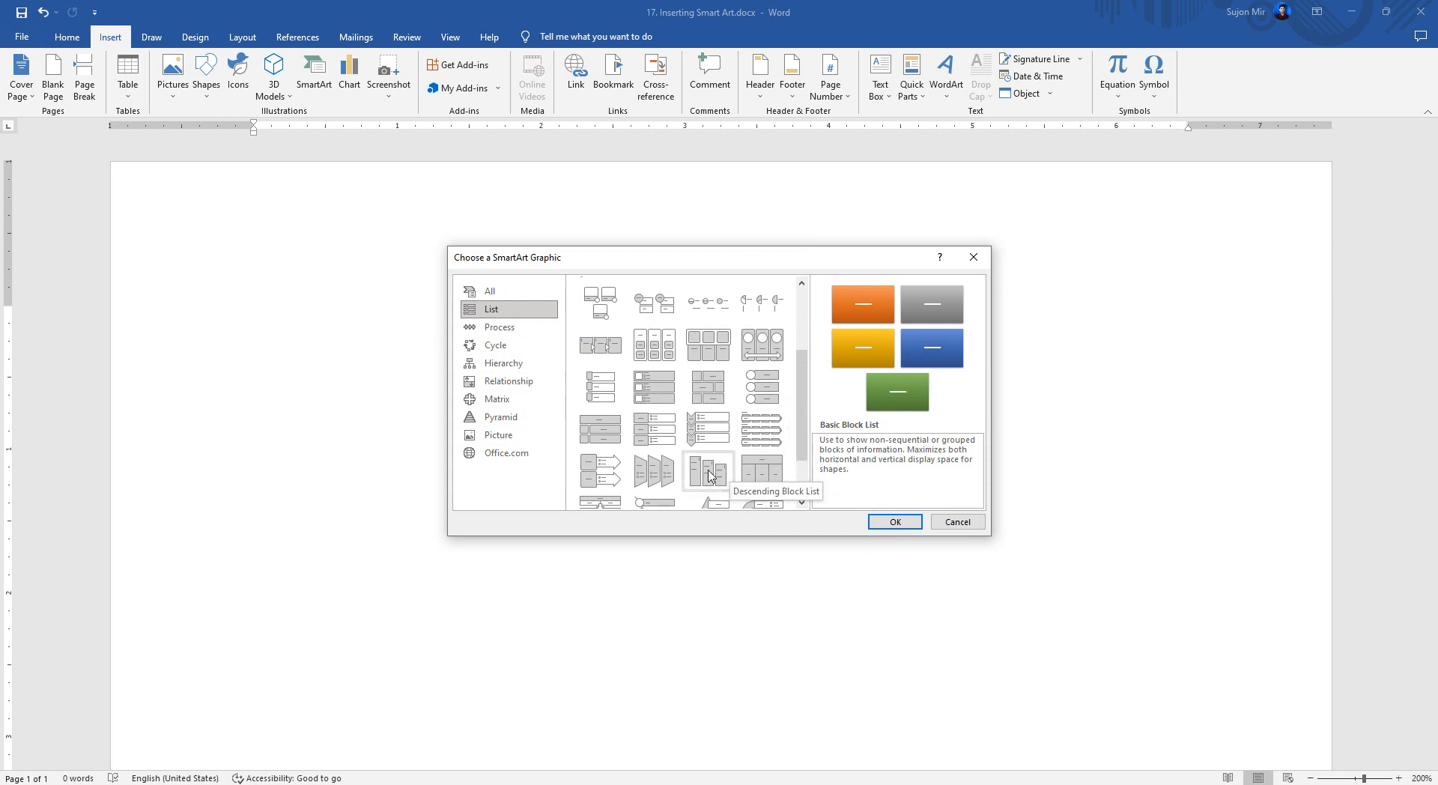
scroll(719, 472, down, 2)
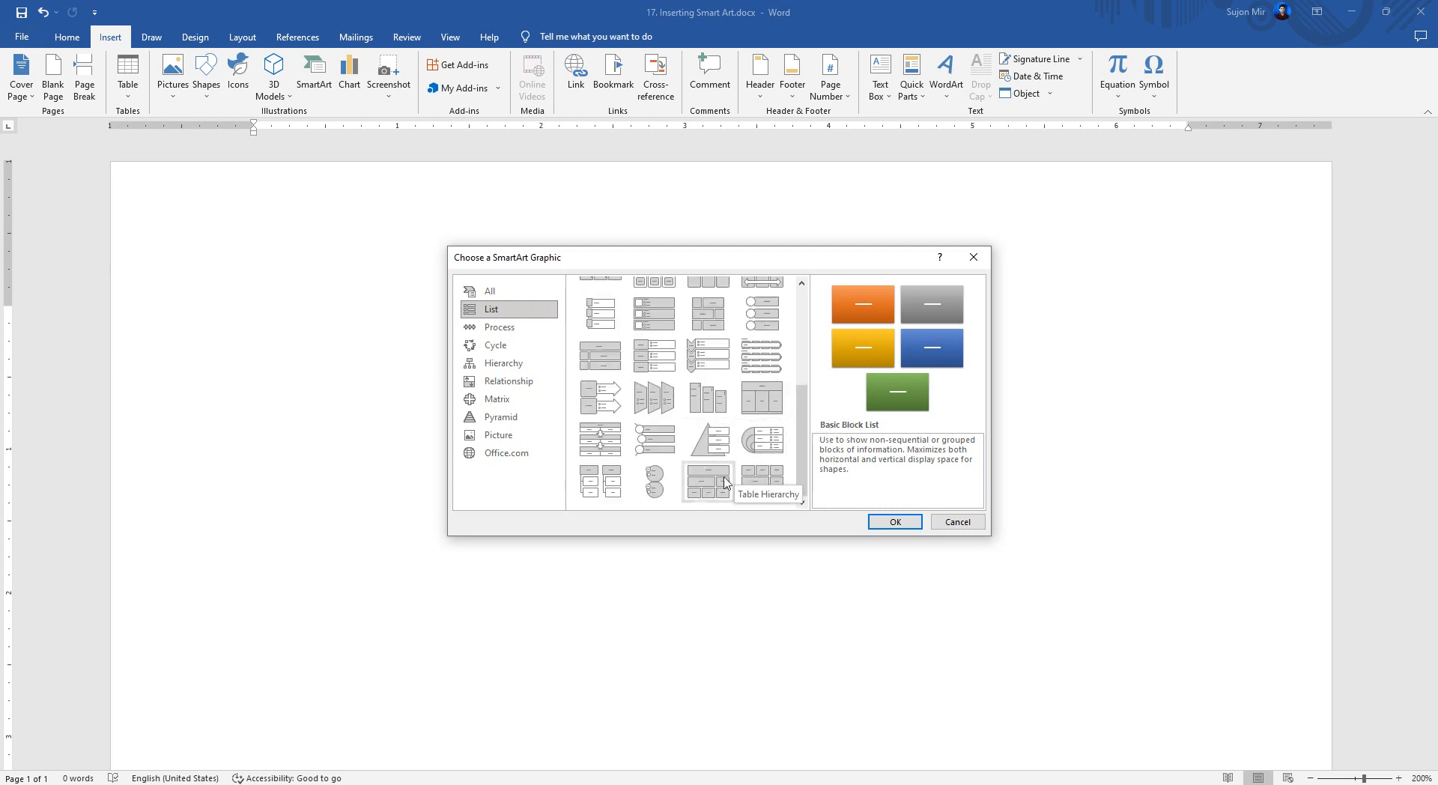
click(761, 412)
click(894, 521)
scroll(721, 618, down, 3)
scroll(721, 619, down, 1)
scroll(721, 619, up, 4)
Show the graphic's text pane and enter "Table of nothing" as the heading text.
click(679, 387)
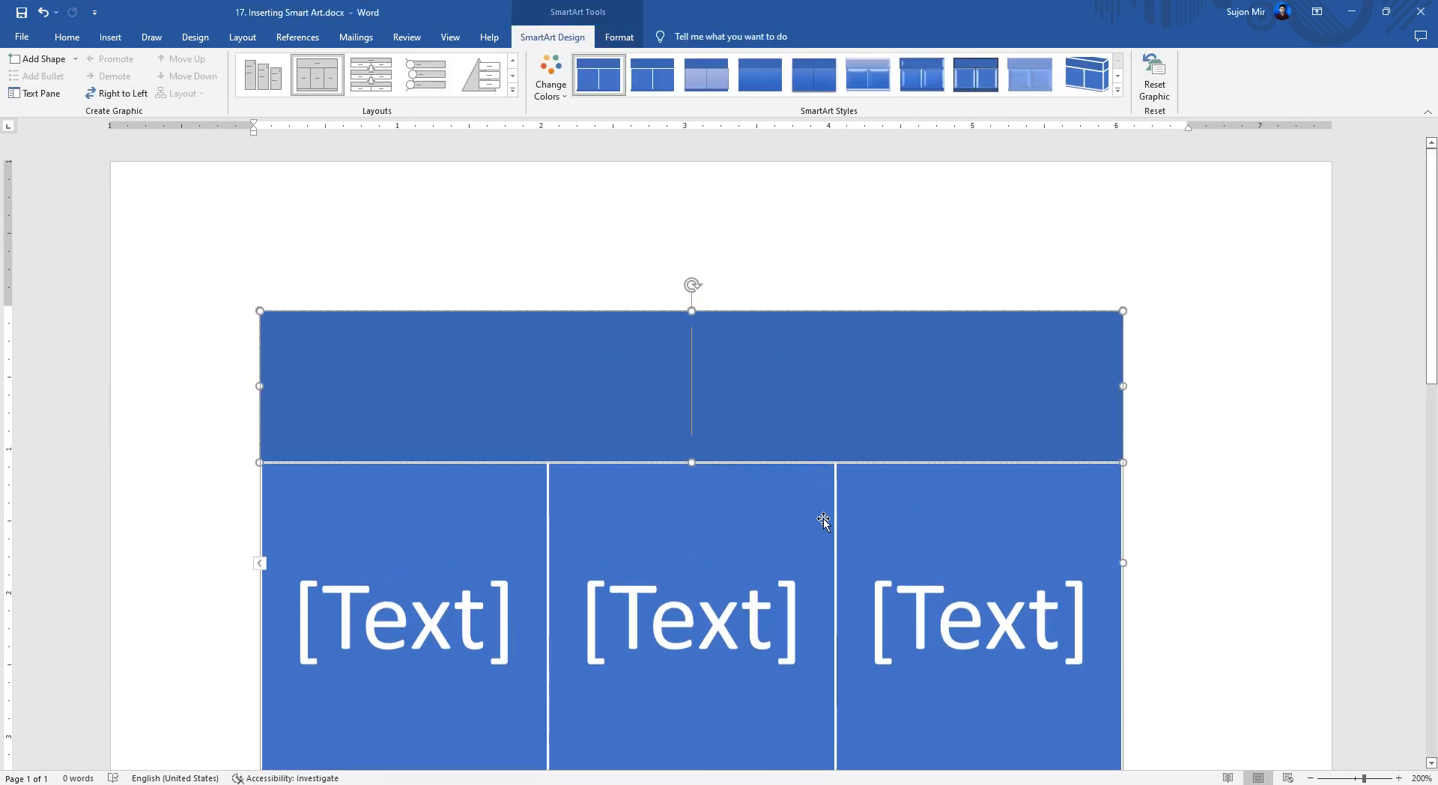
click(32, 93)
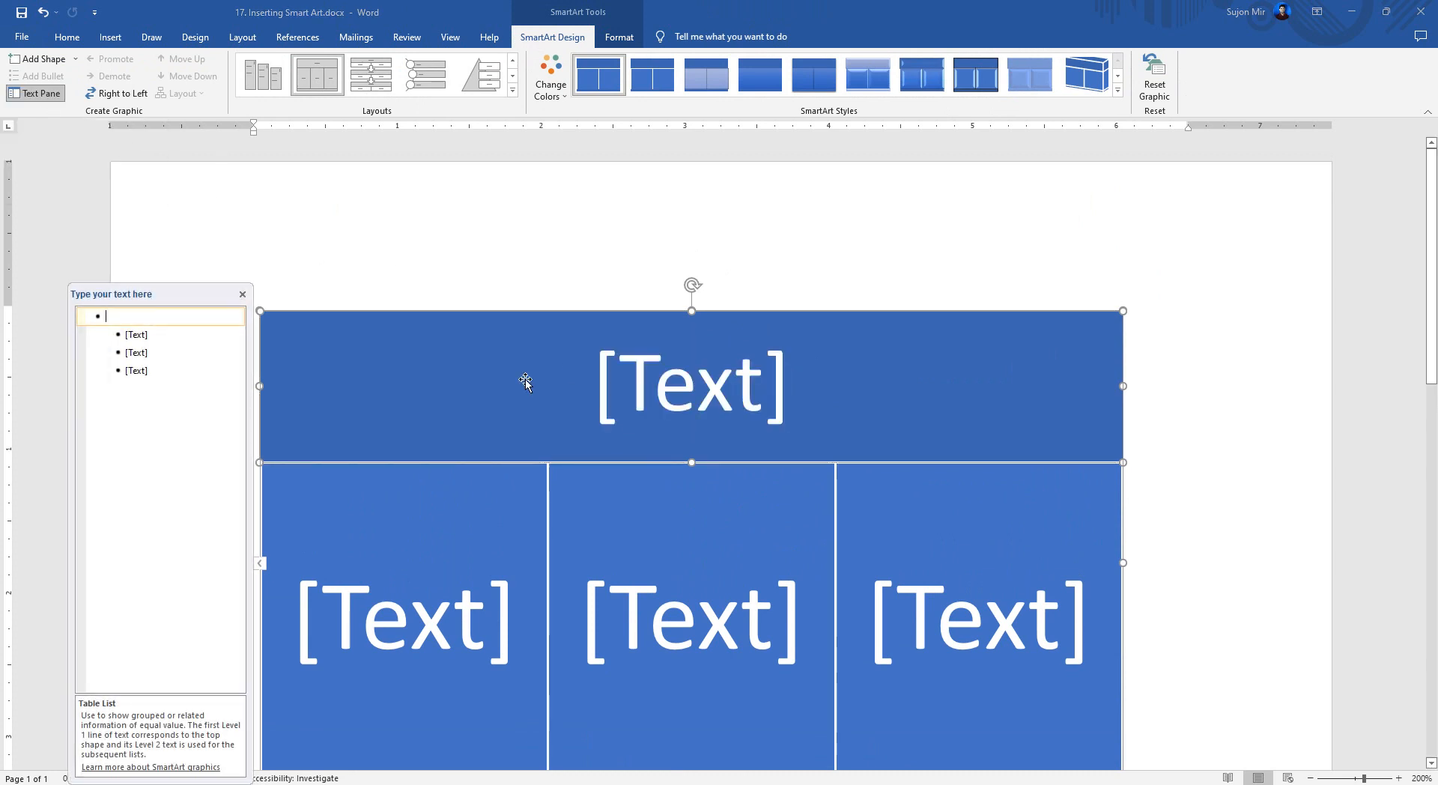
scroll(734, 567, down, 1)
scroll(735, 577, down, 4)
scroll(735, 577, up, 3)
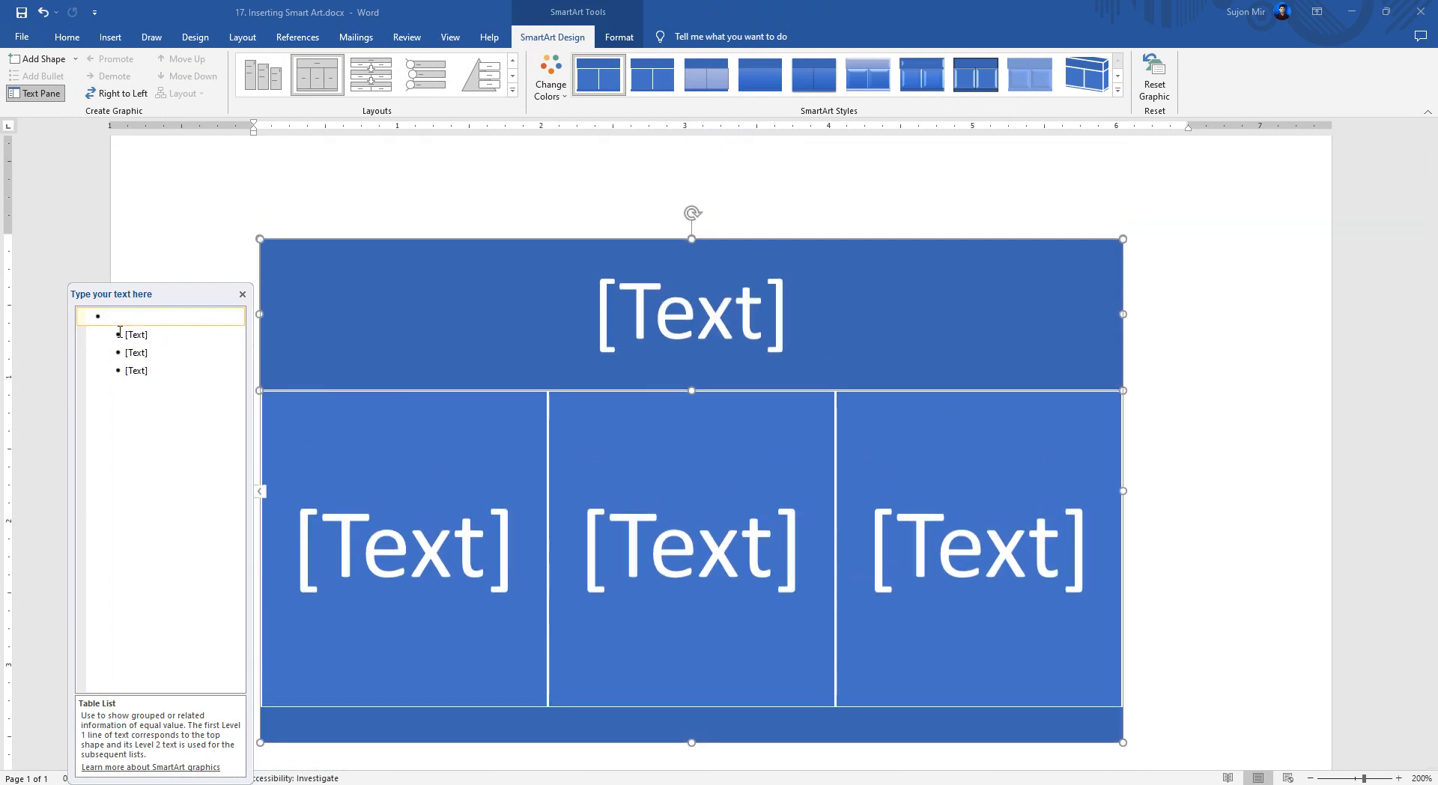
text(ta)
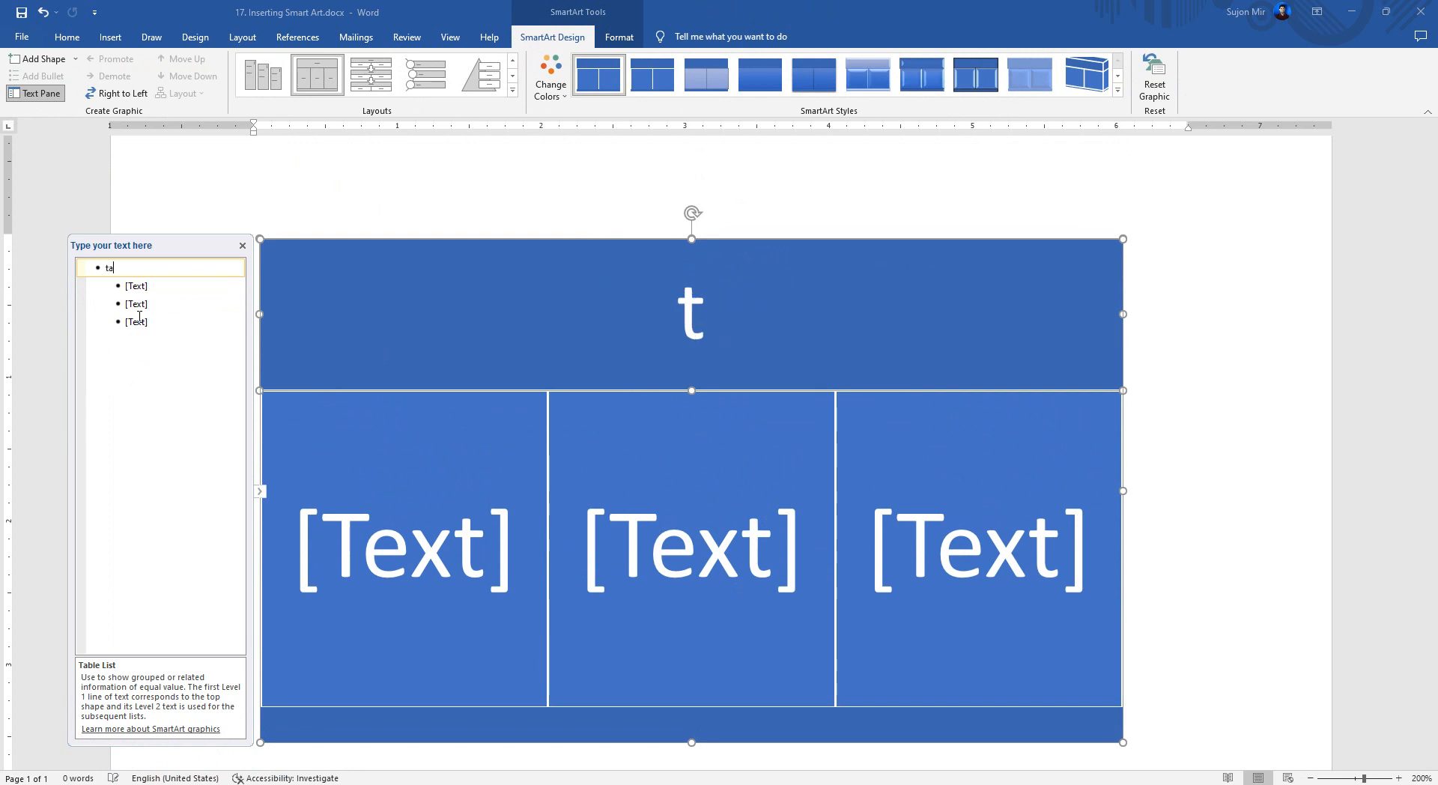
text(ble of nothing)
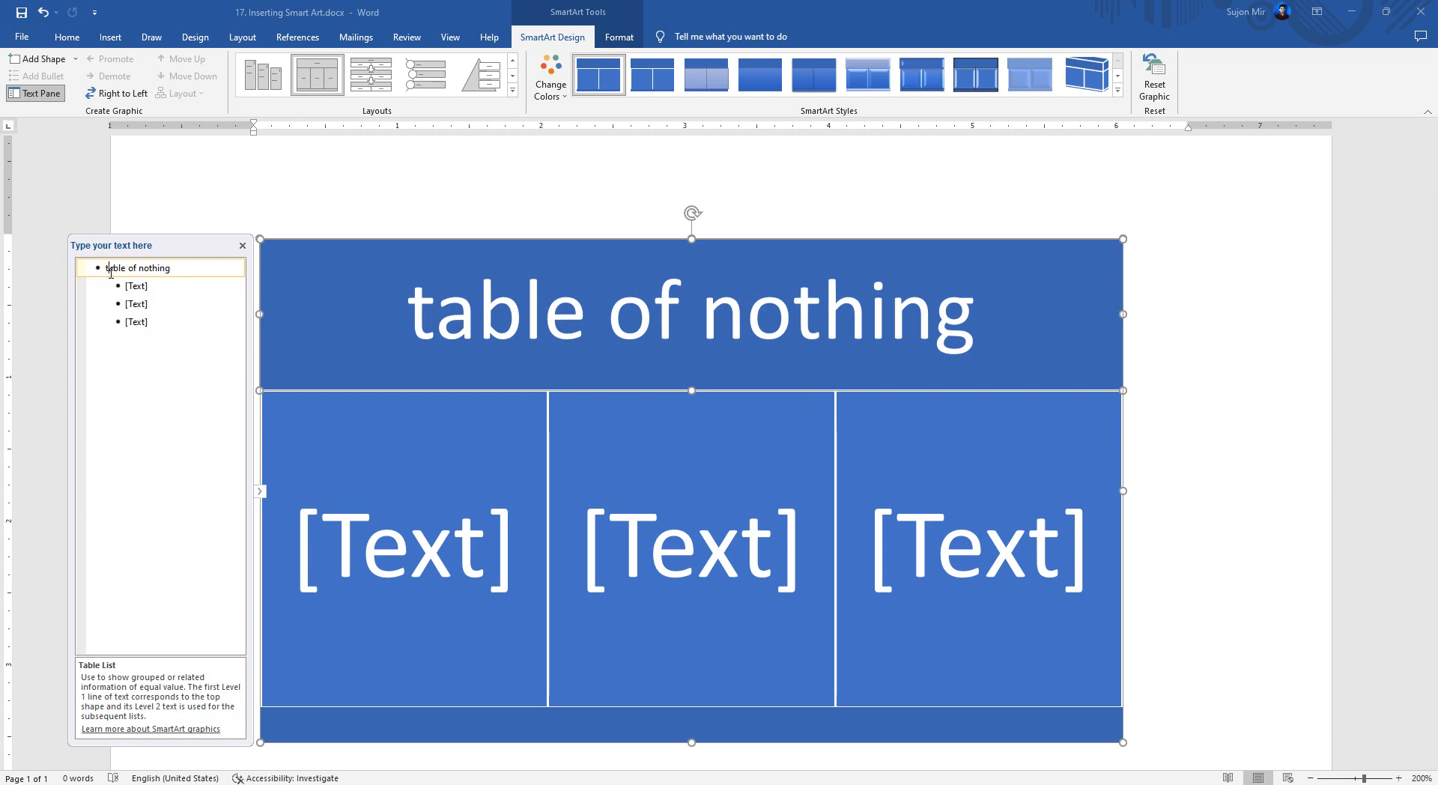
key(BackSpace)
text(T)
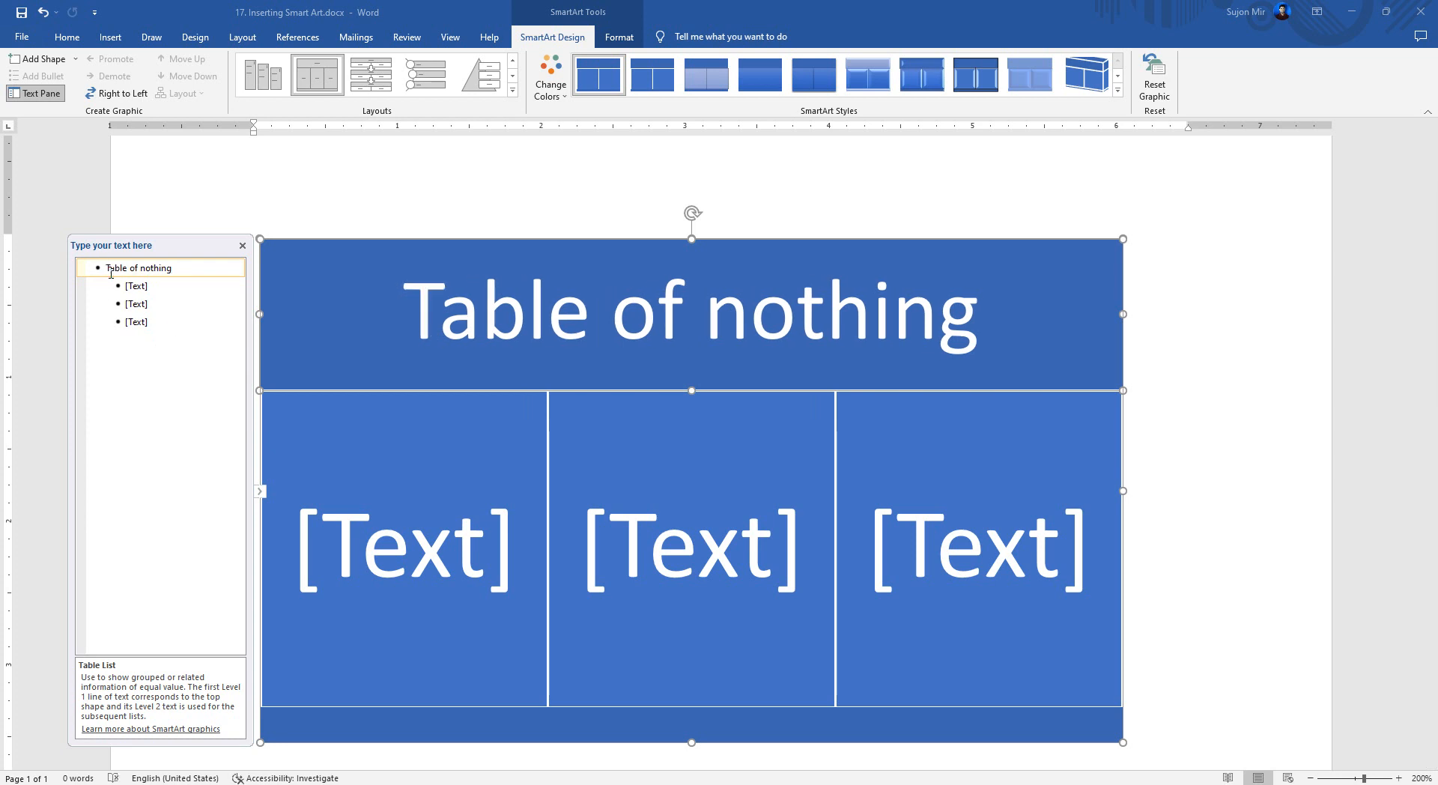
Fill the three boxes below the heading with 1, 2 and 3.
click(409, 575)
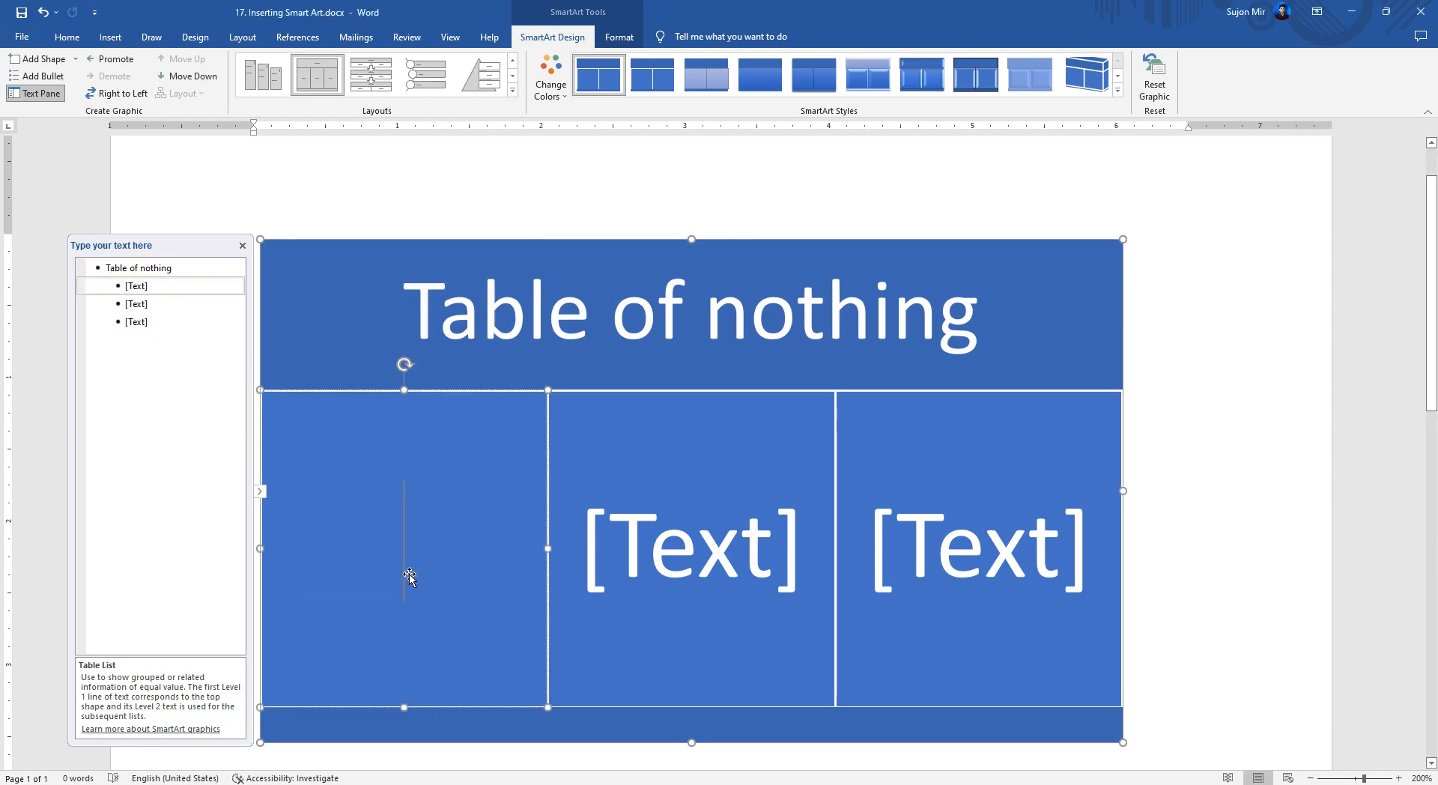
click(136, 286)
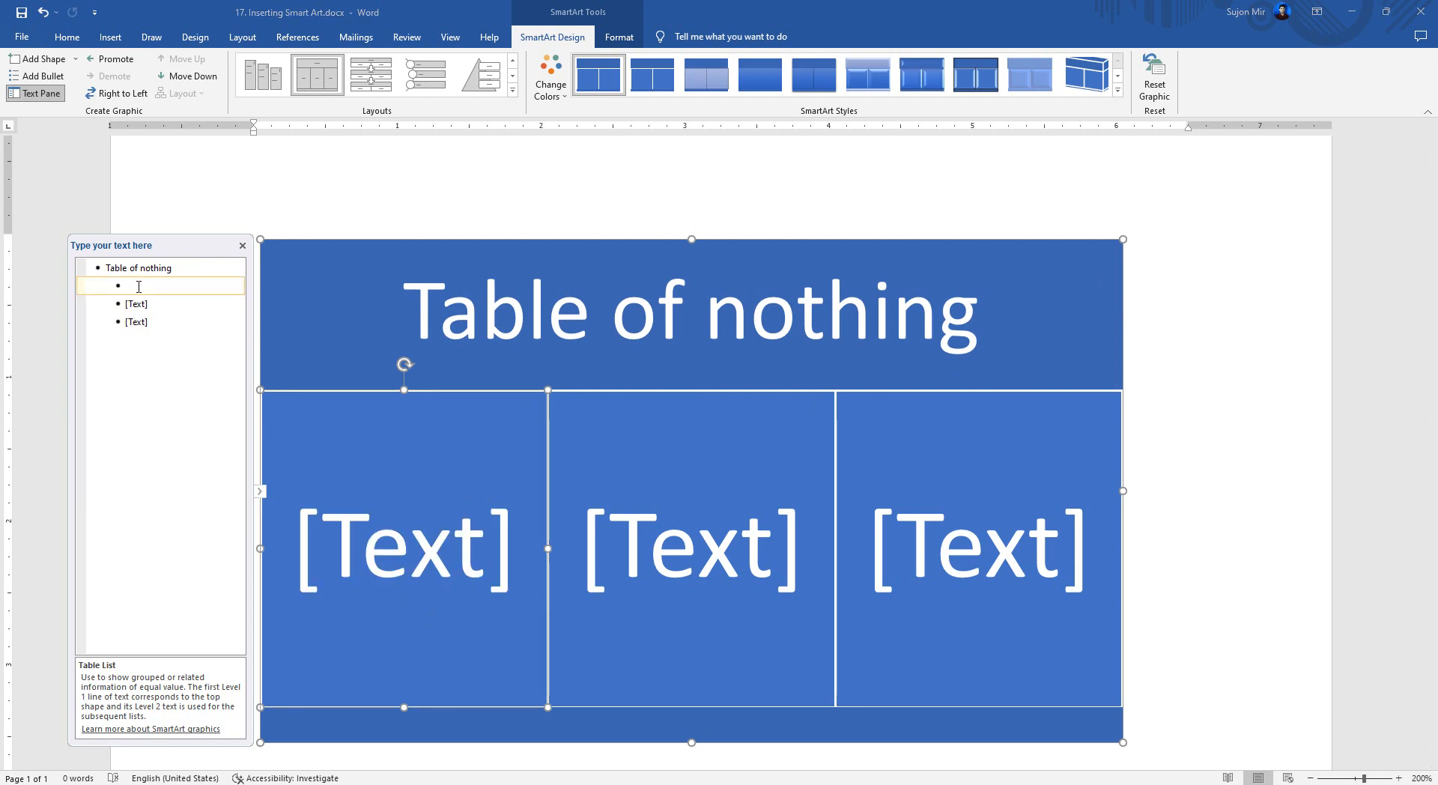
text(1)
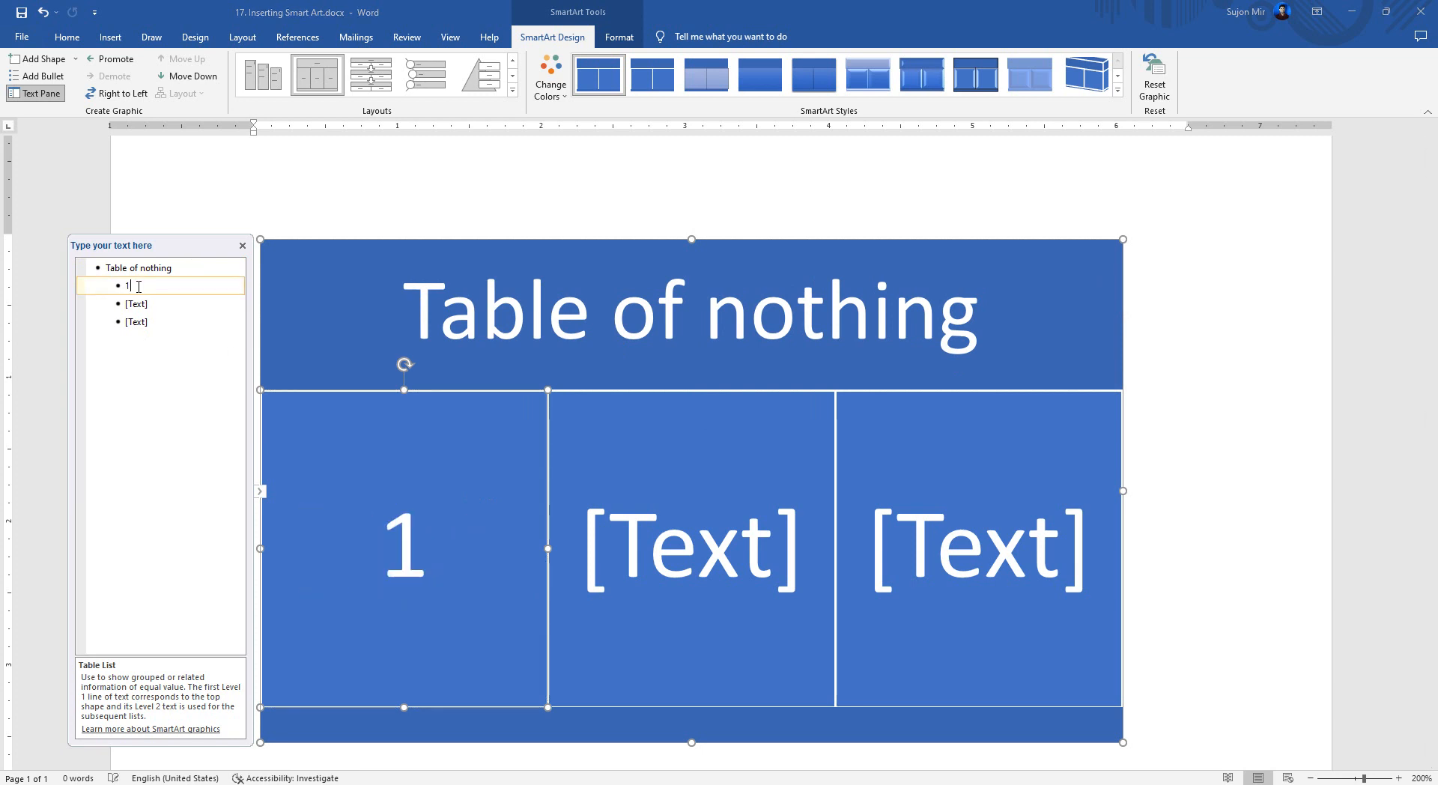
key(Down)
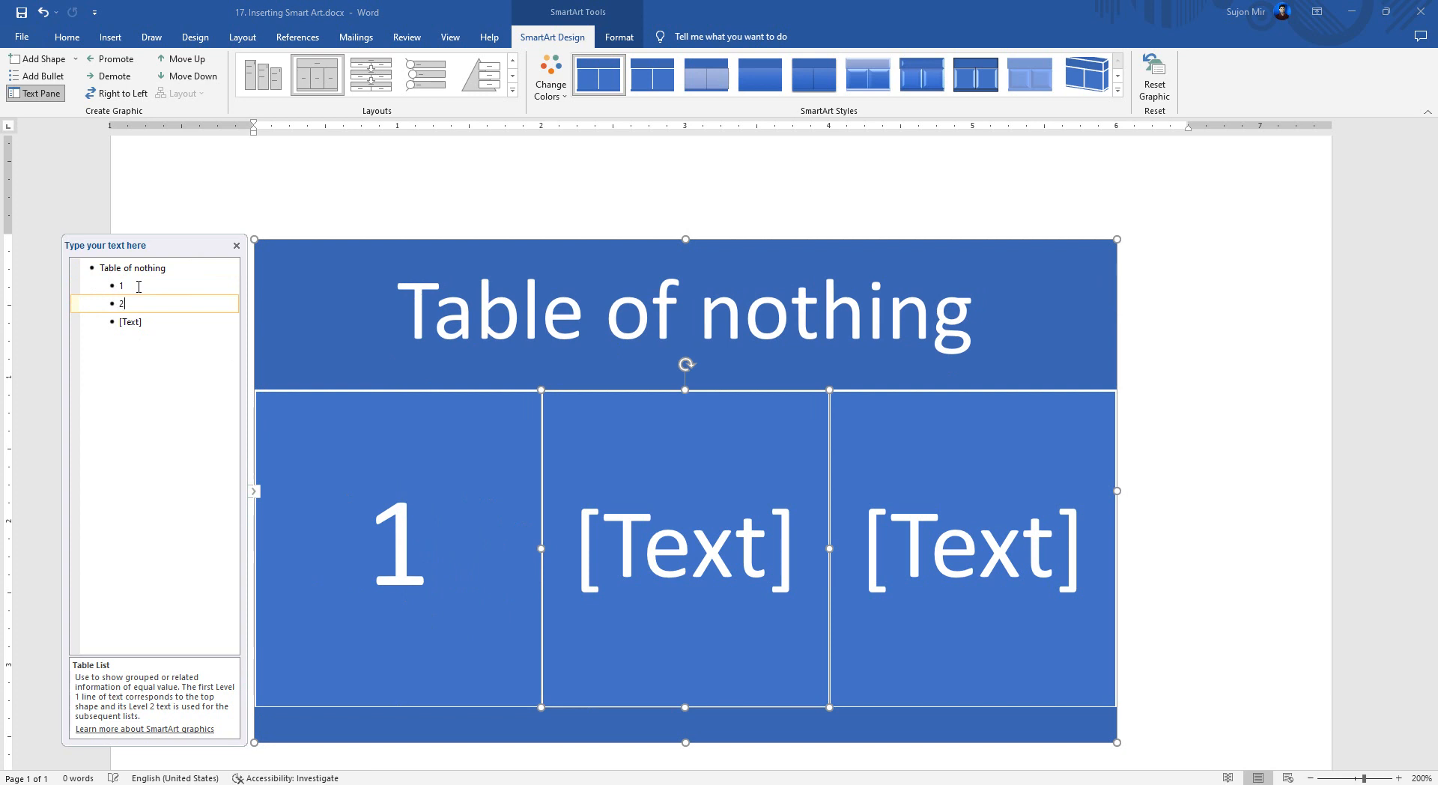
text(2)
key(Down)
text(3)
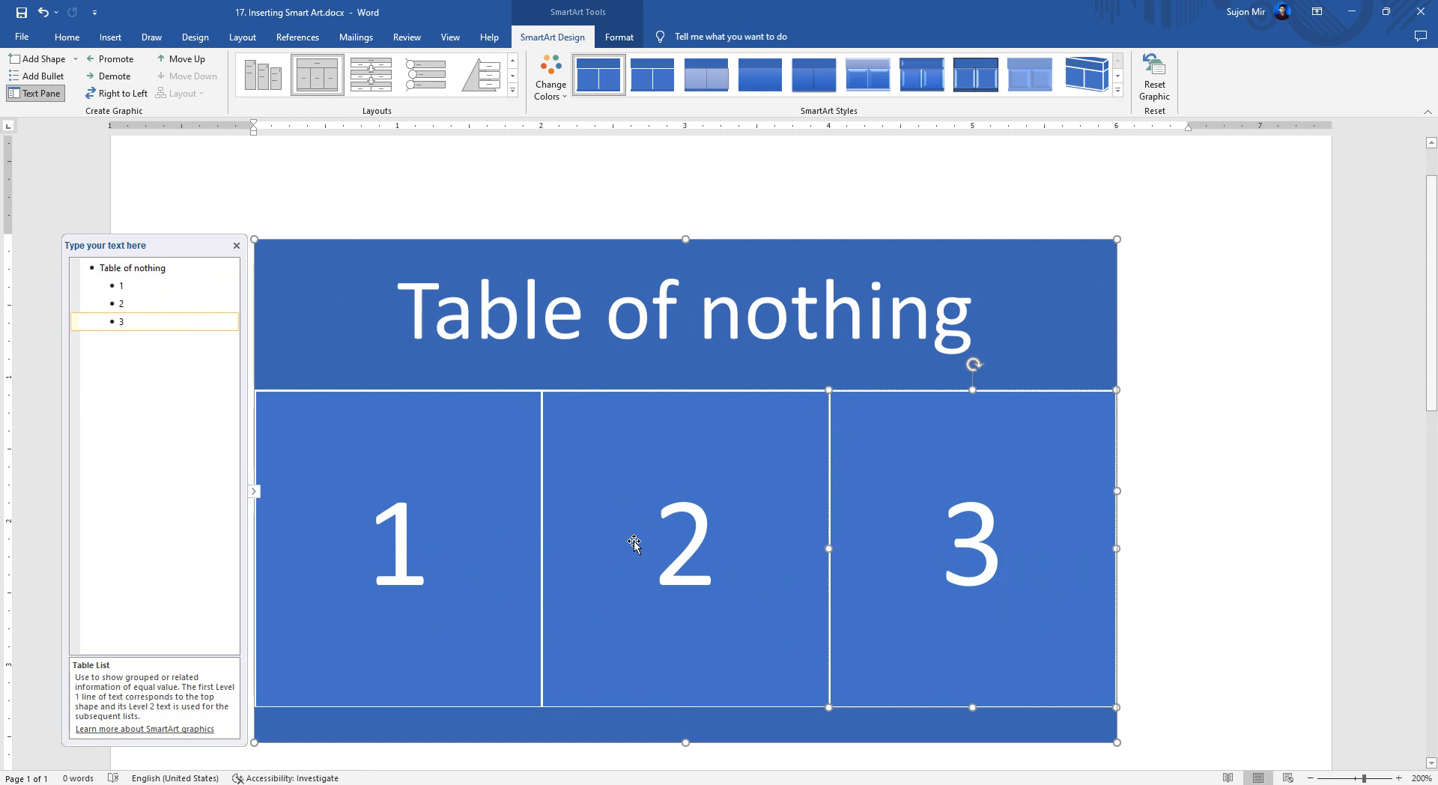
Add a fourth box after box 3 and enter 4 in it, leaving no extra empty boxes.
click(46, 59)
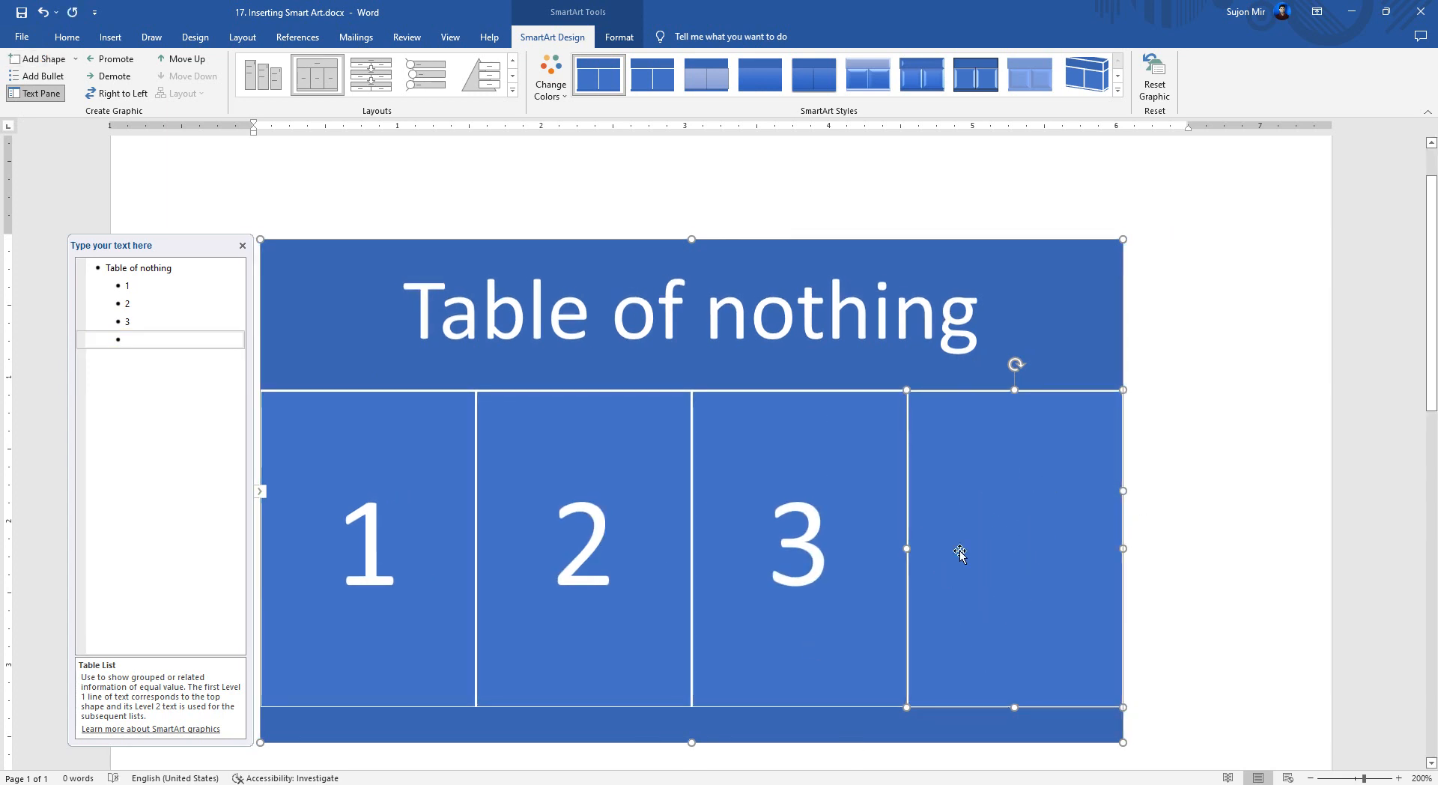
click(167, 336)
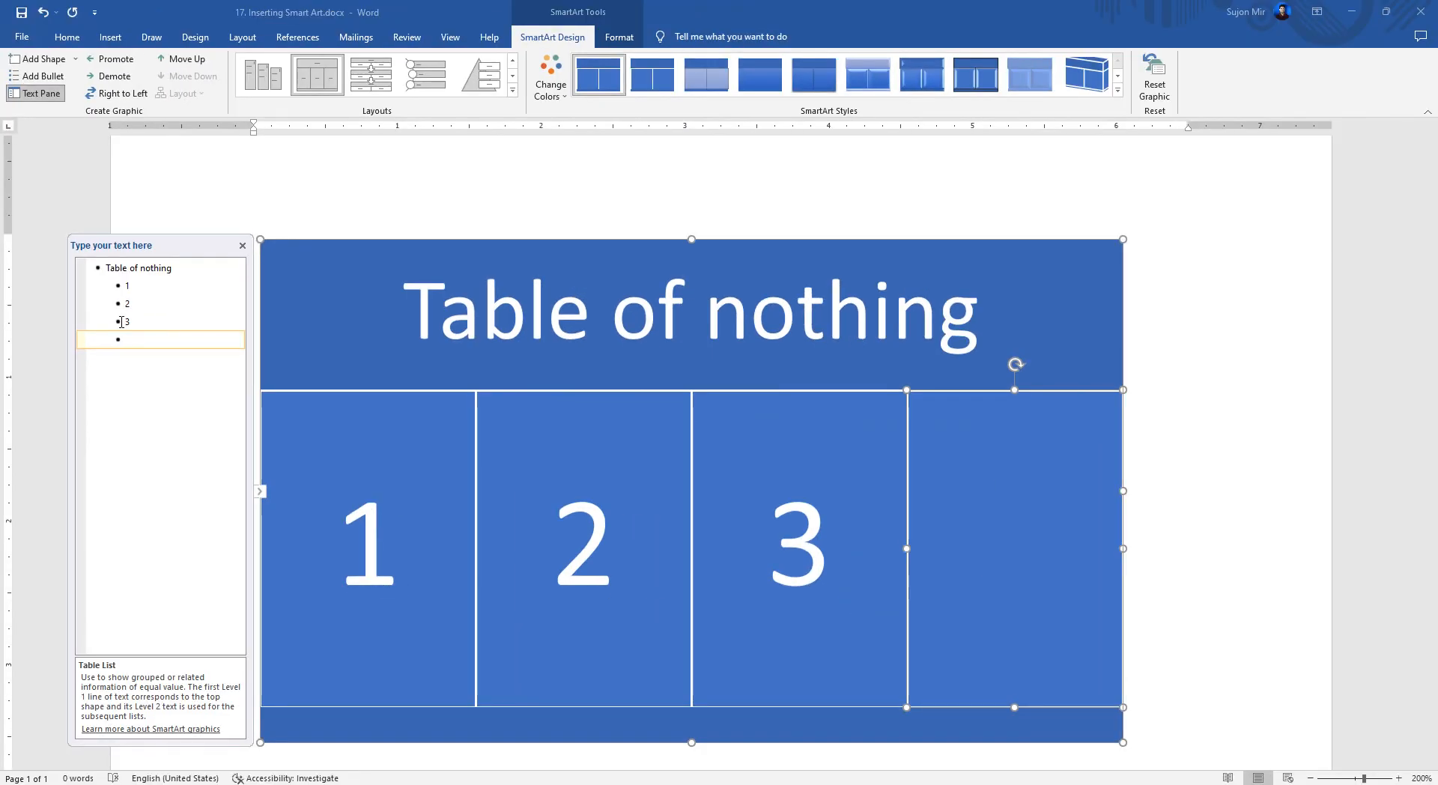
key(Return)
key(Return)
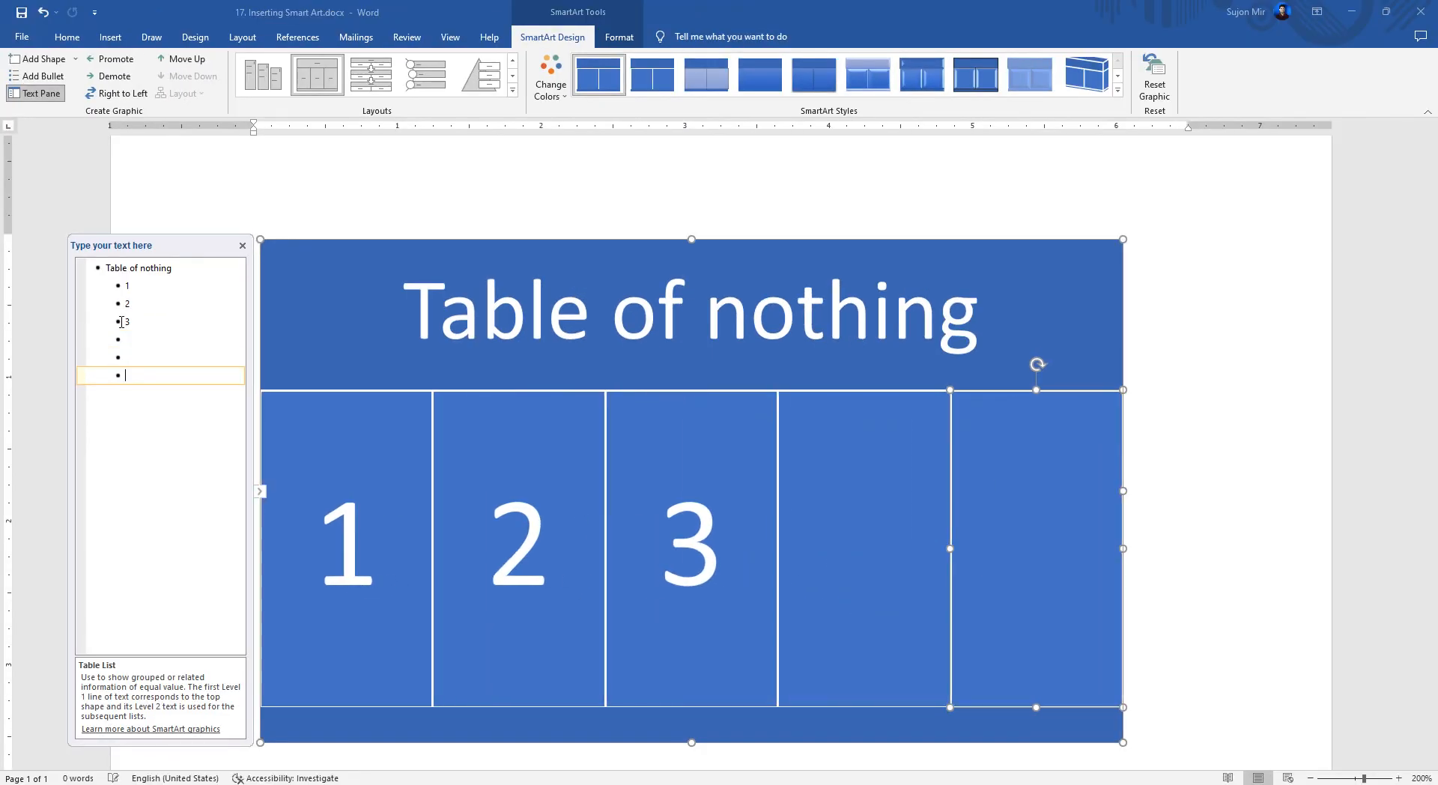
key(Return)
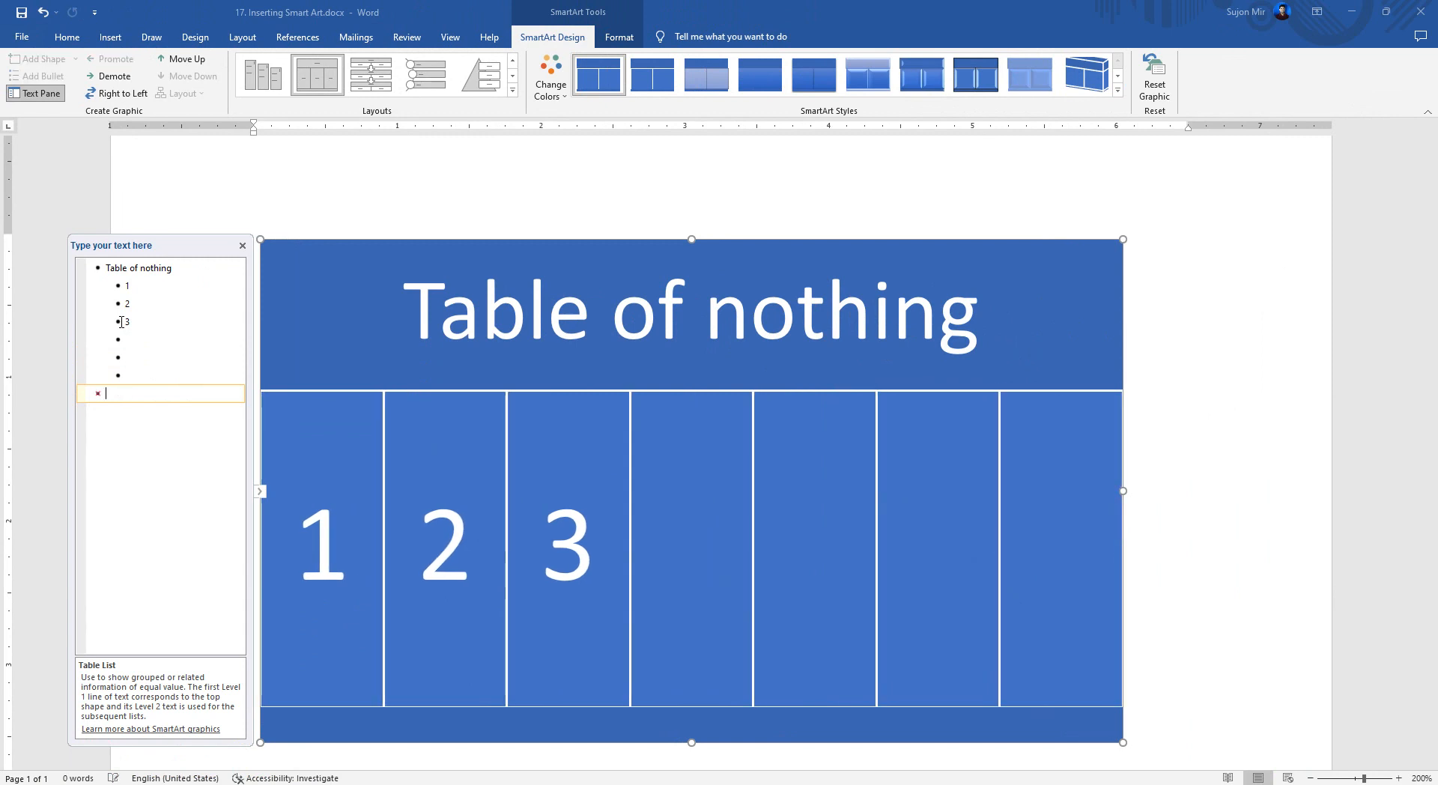
key(BackSpace)
key(BackSpace)
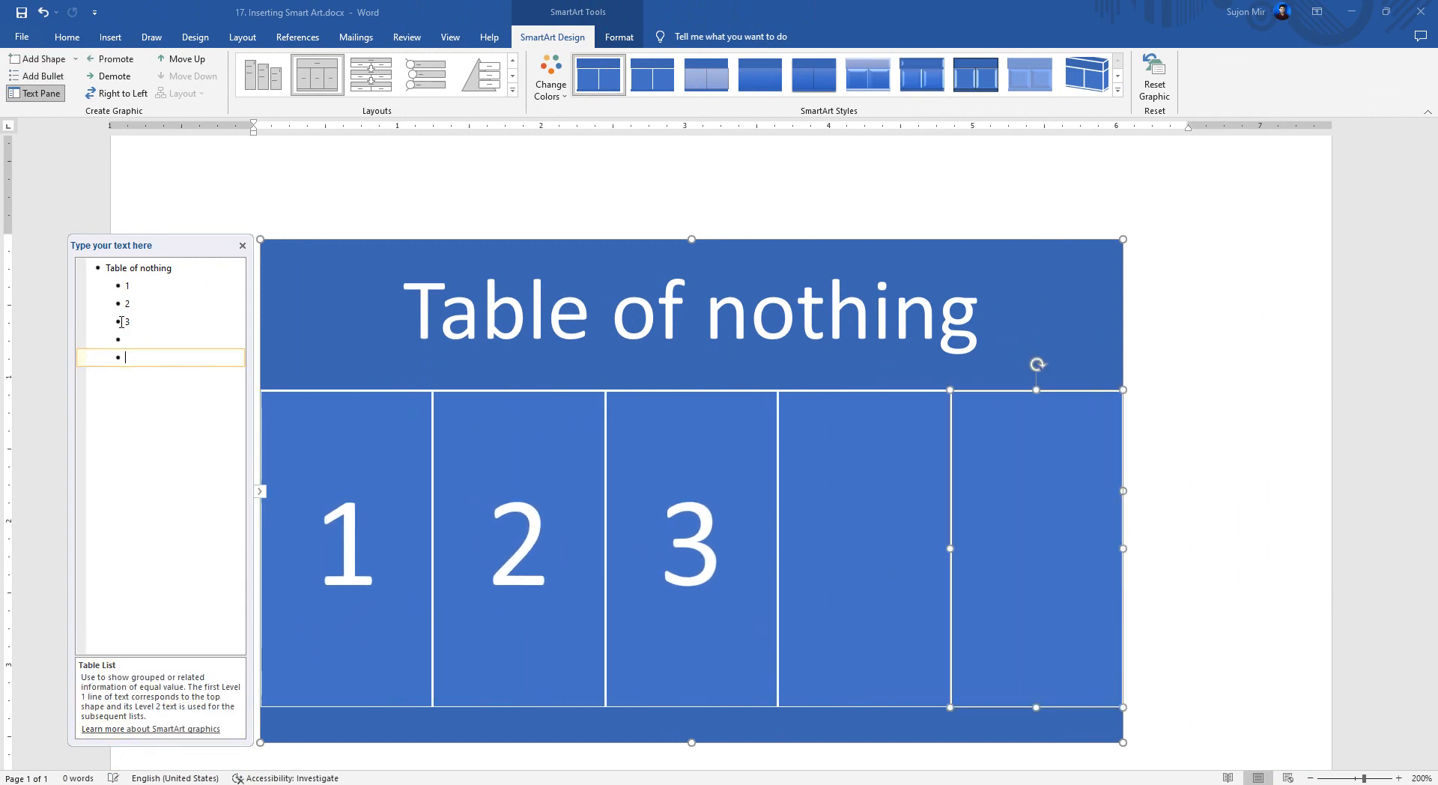
key(BackSpace)
text(4)
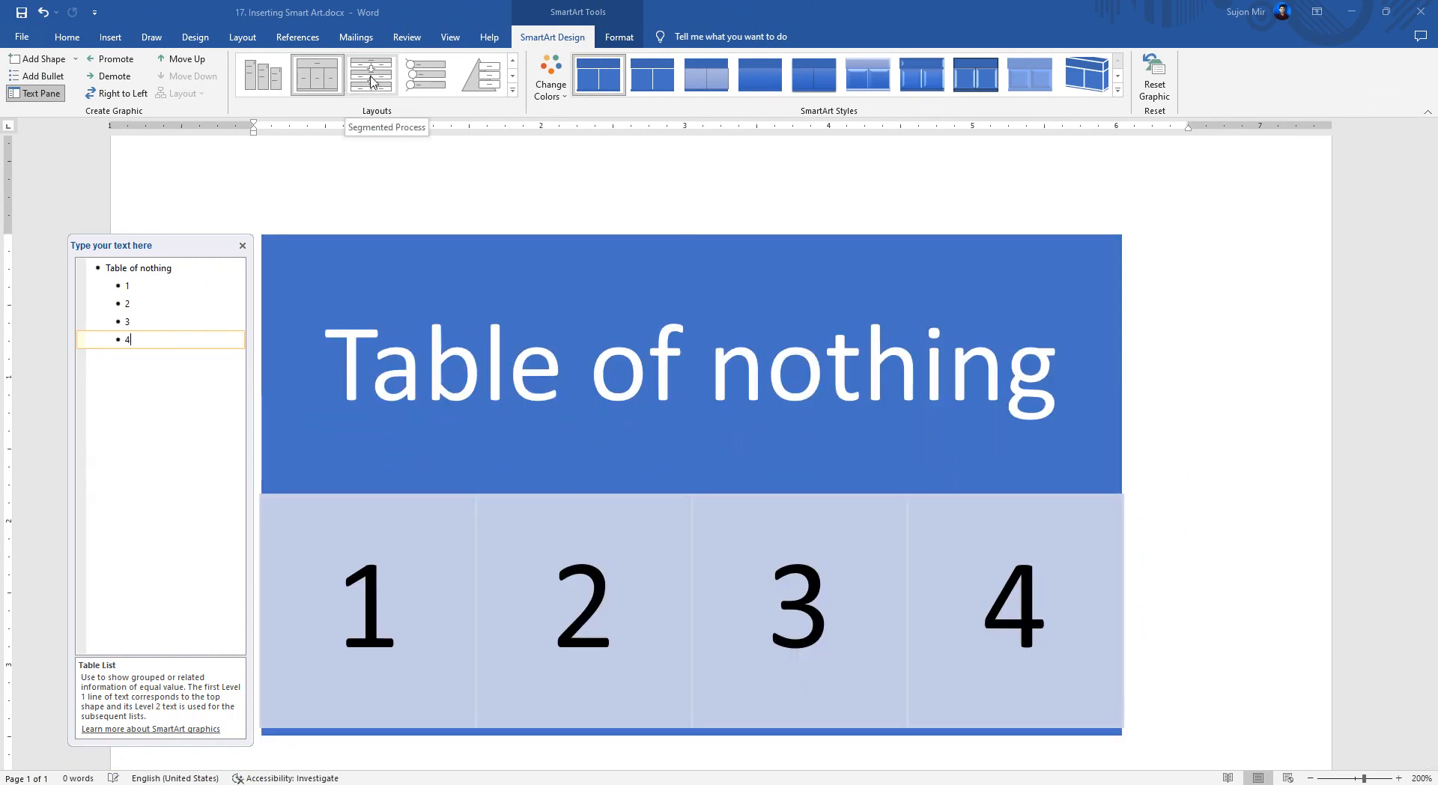
Try the Segmented Process, Pyramid List and Vertical Curved List layouts on the graphic and restore the Table List layout.
click(372, 75)
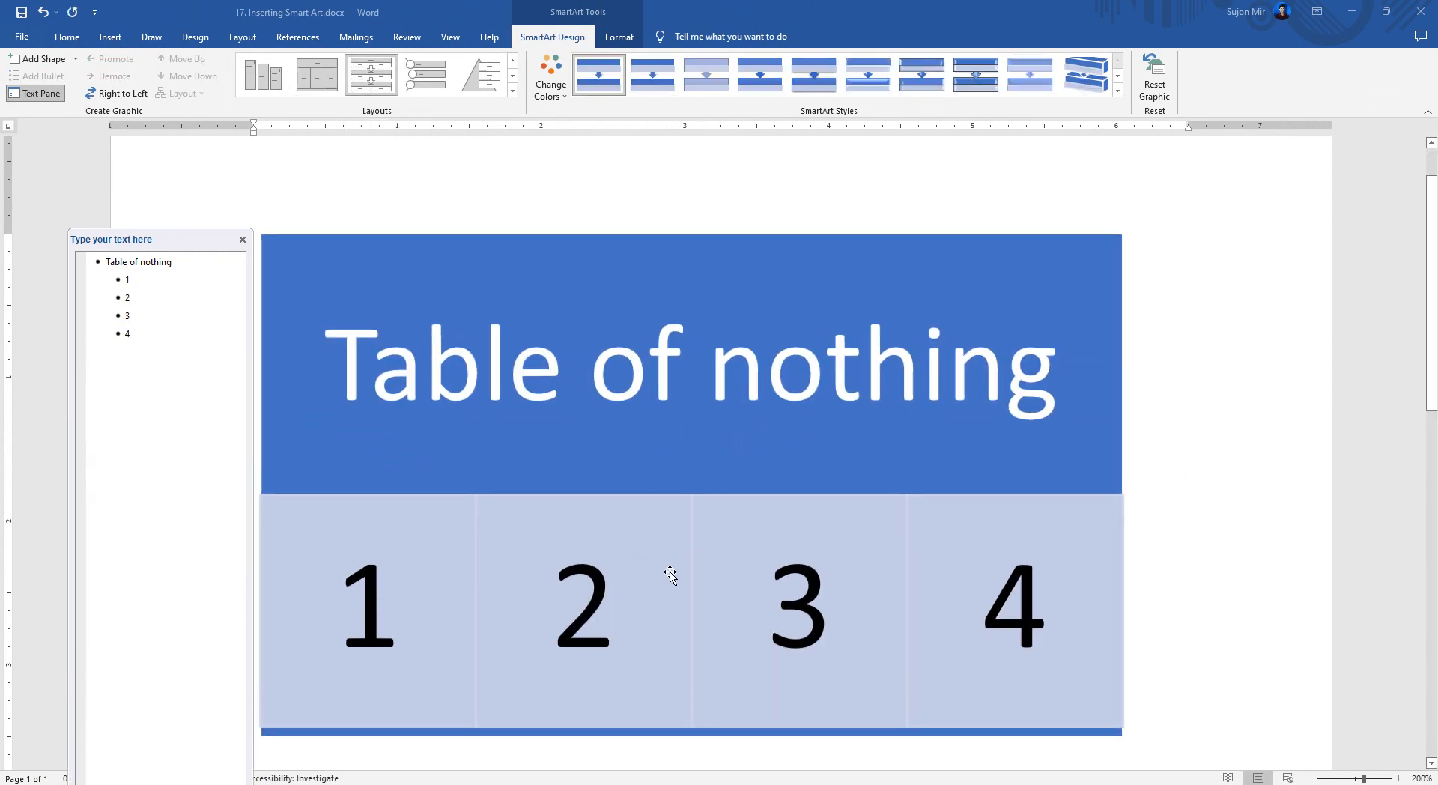
click(477, 75)
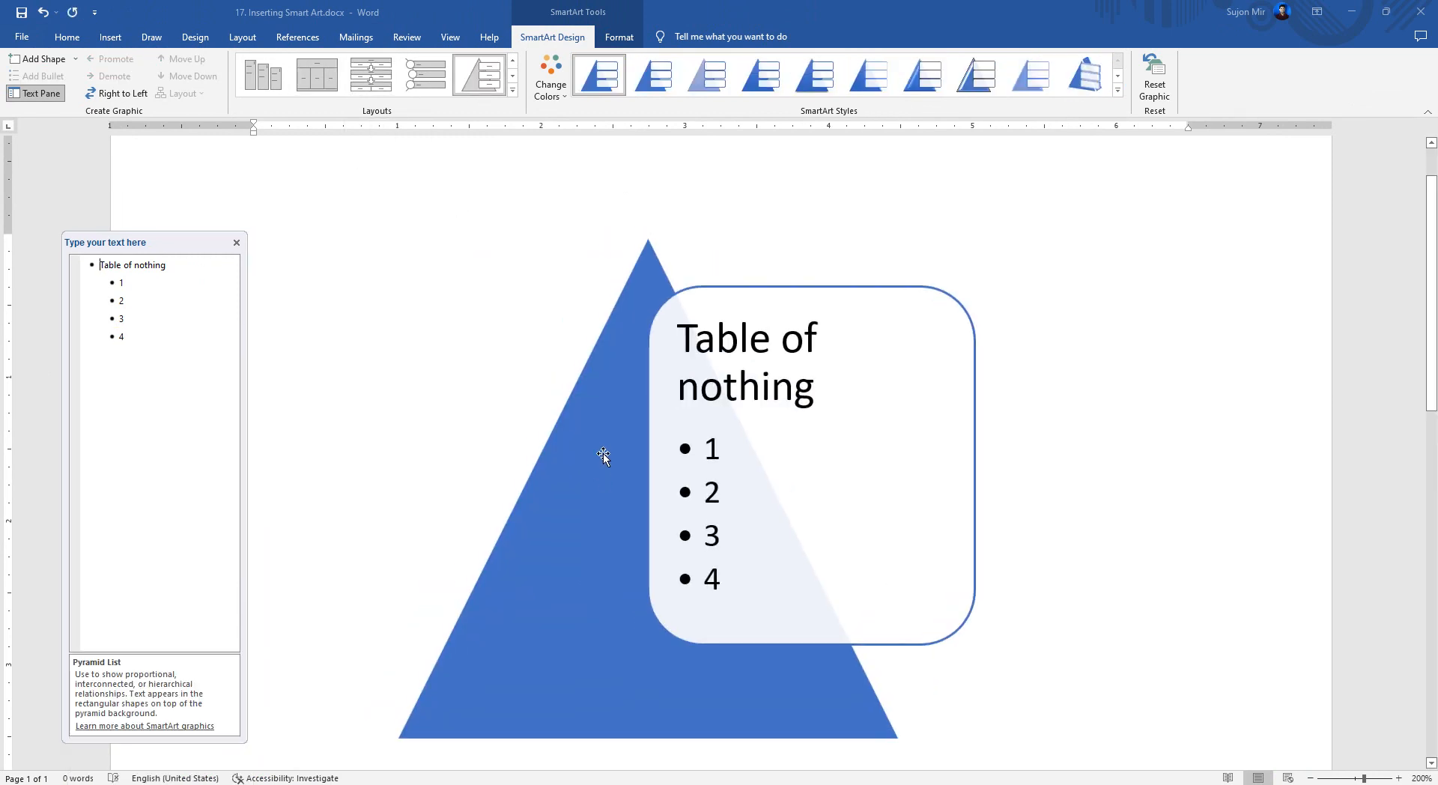
click(424, 88)
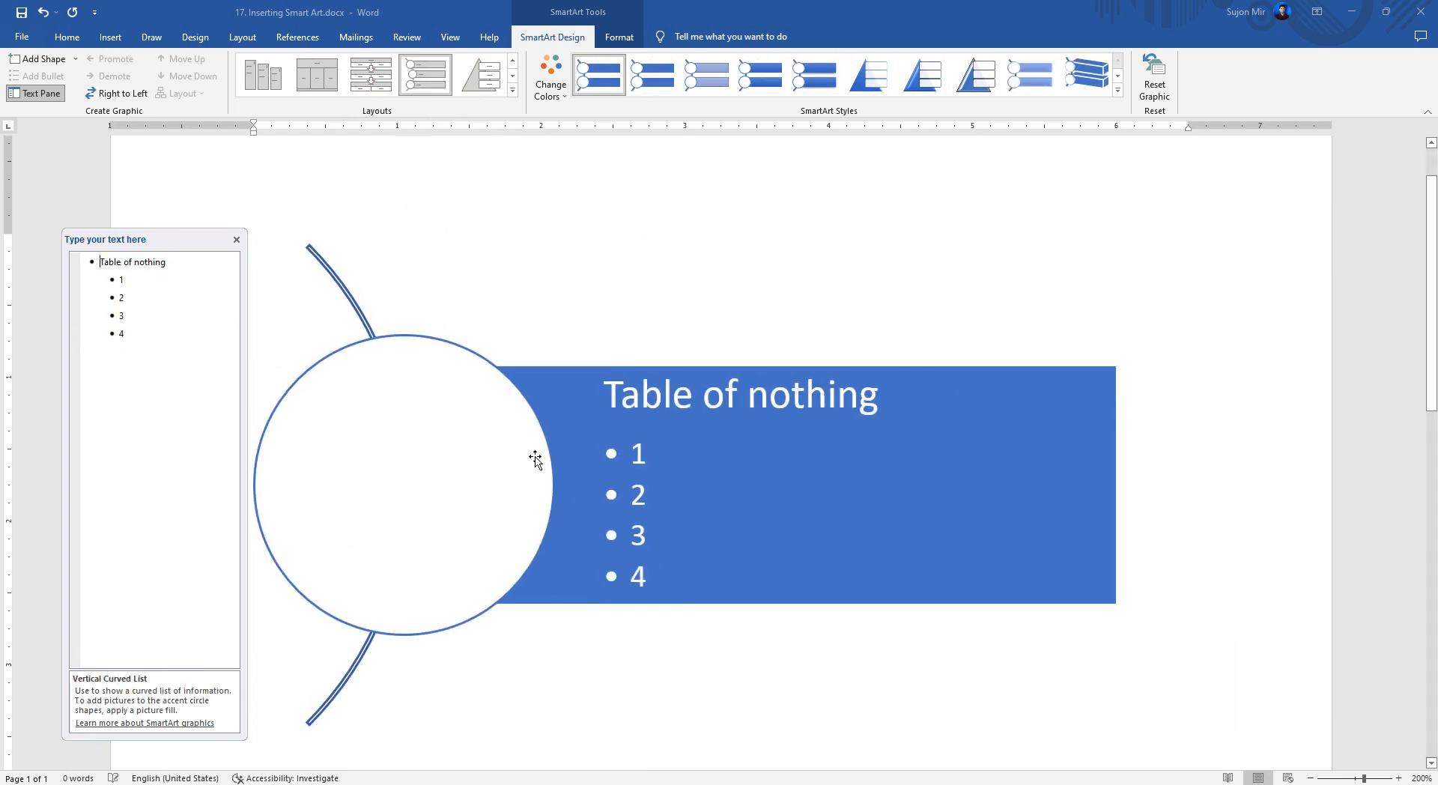
click(313, 89)
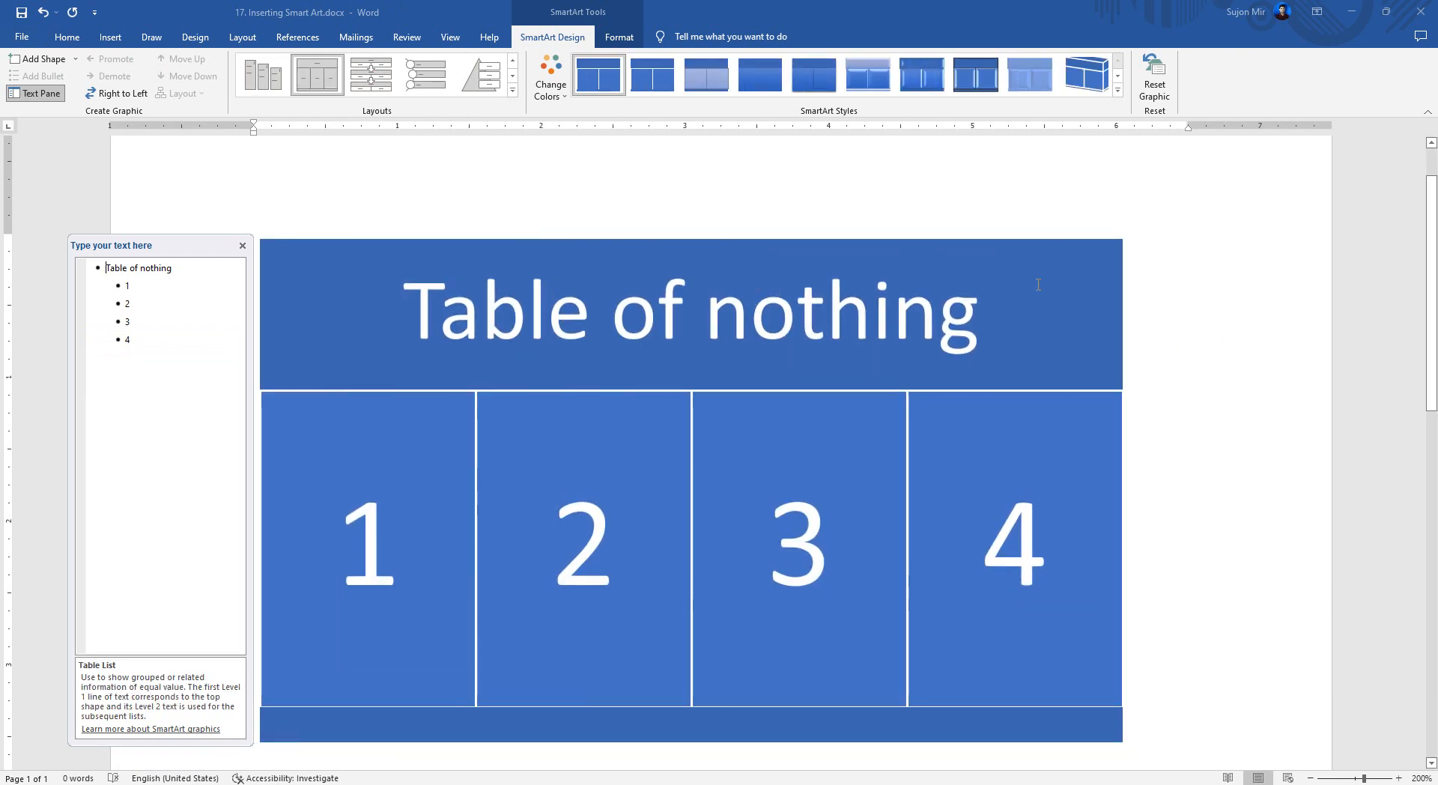
Try several SmartArt styles on the table graphic and apply the glossy bevelled one with the lighter heading.
click(867, 78)
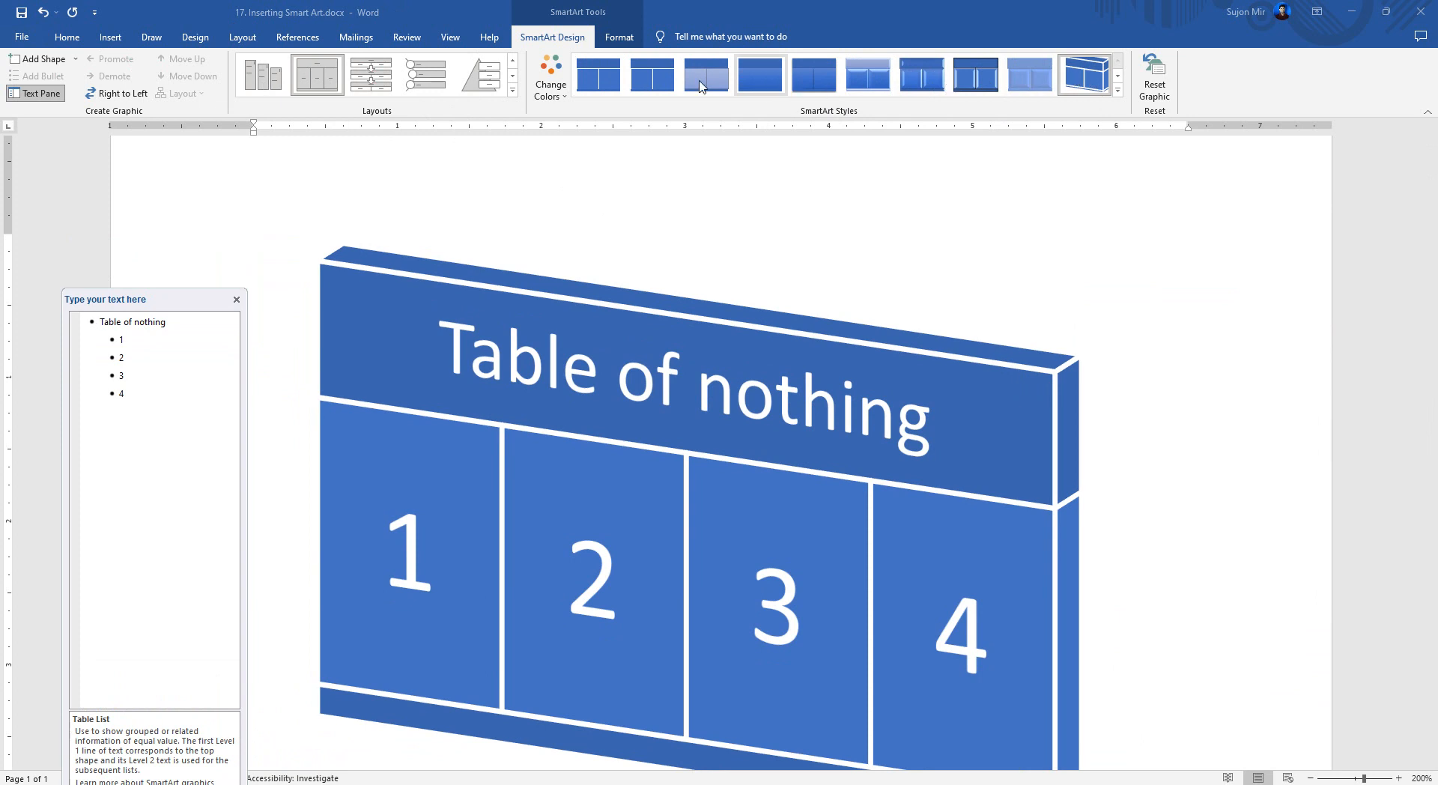
click(650, 75)
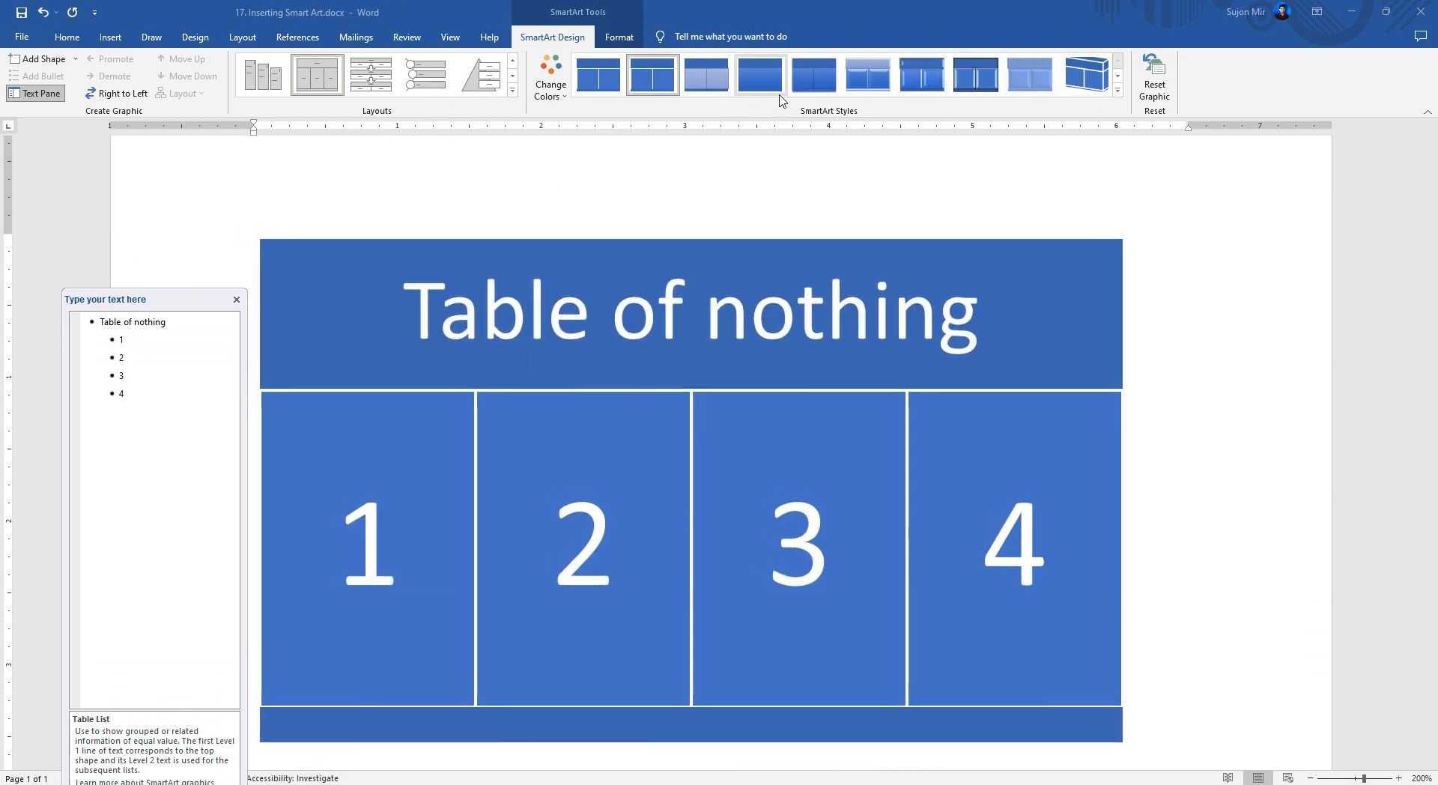
click(868, 86)
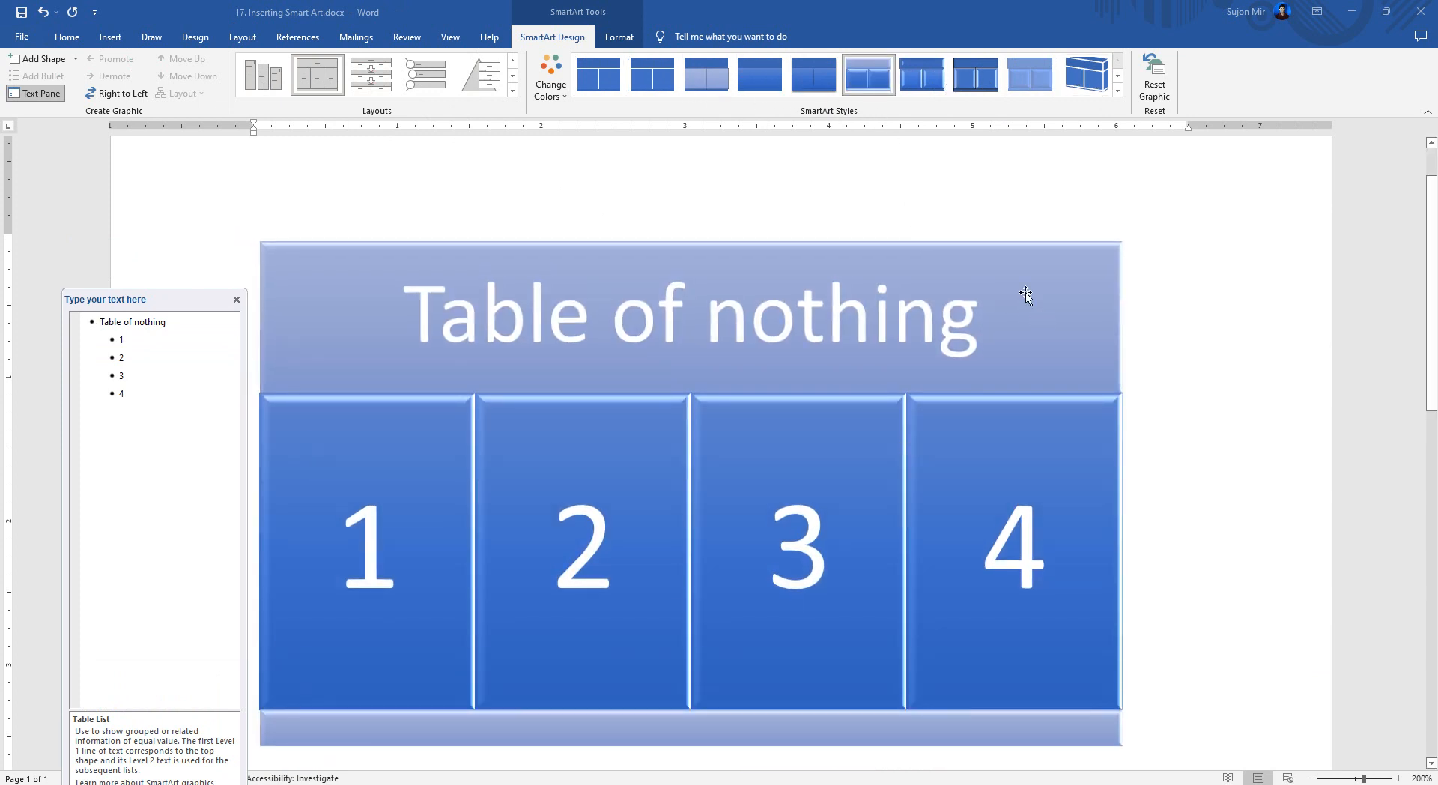
click(927, 84)
click(868, 77)
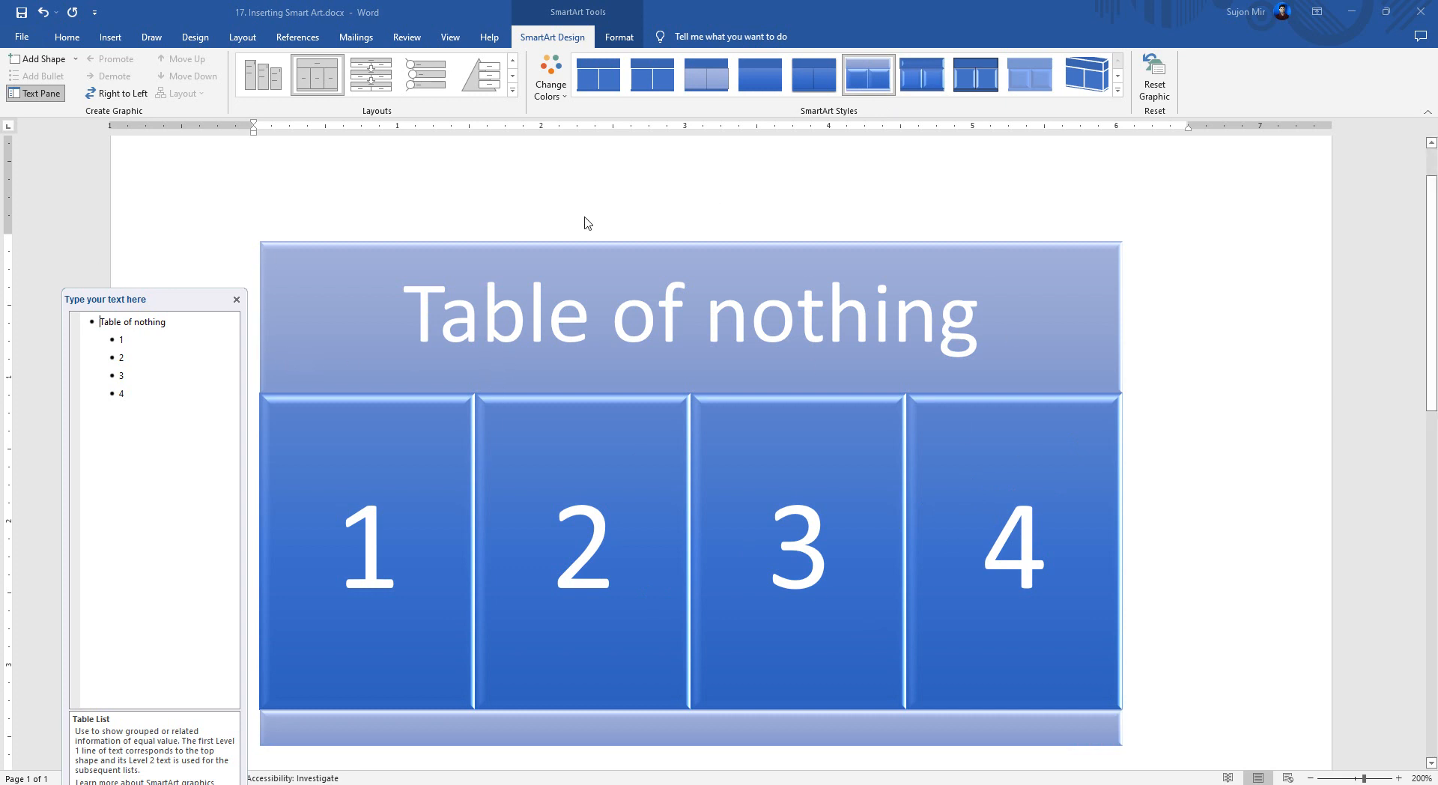
View the full gallery of list layouts without choosing one, and hide and reshow the graphic's text pane.
click(512, 90)
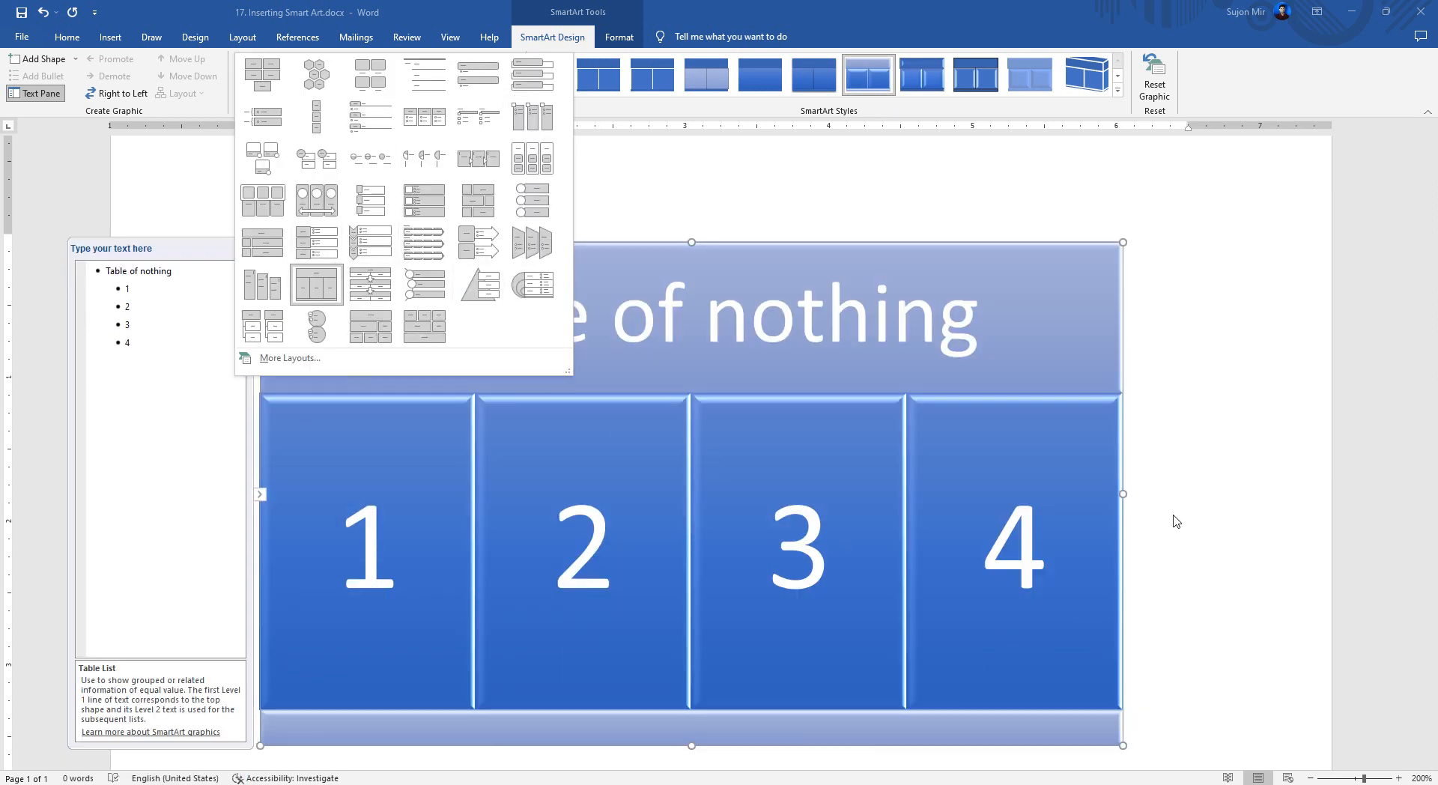
click(1176, 457)
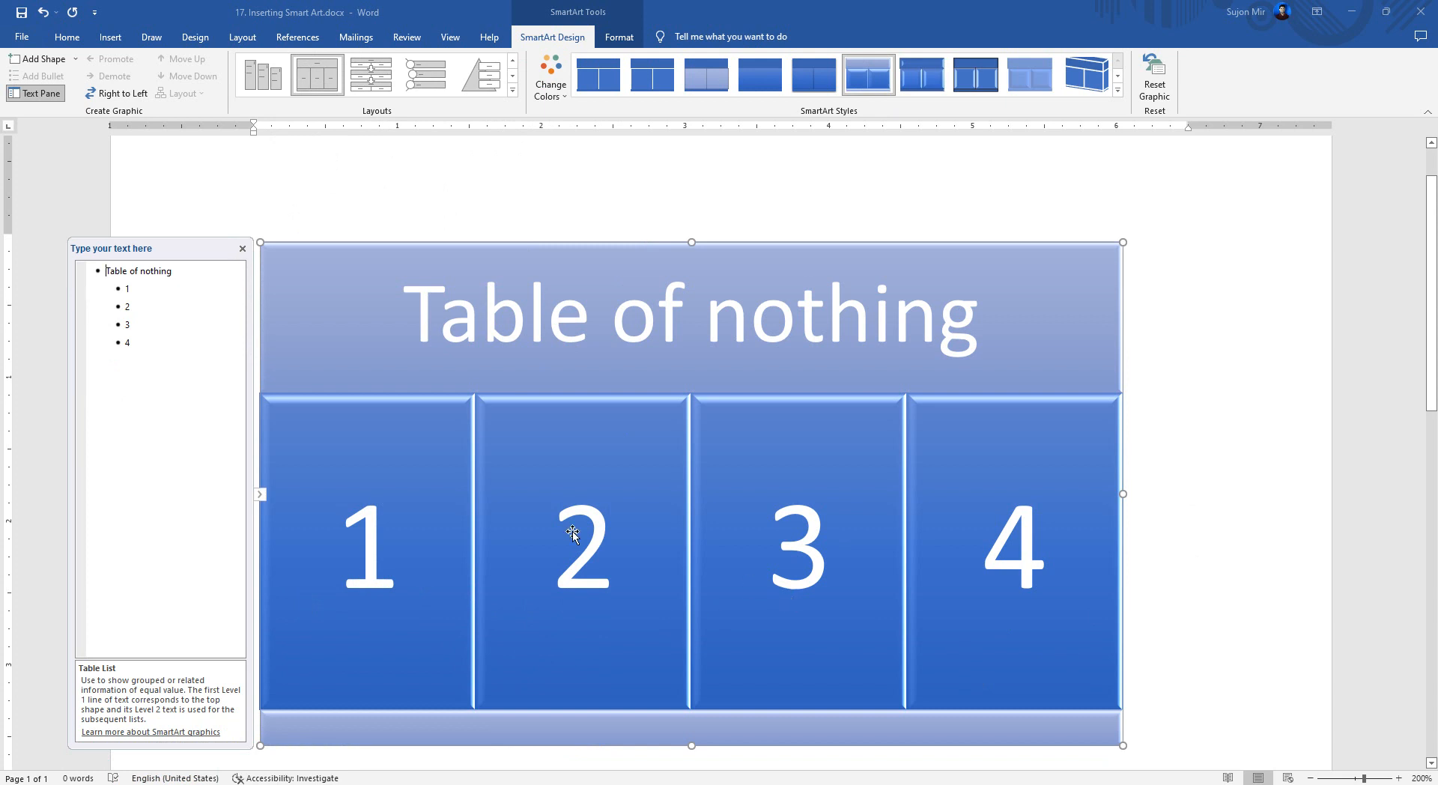
click(241, 250)
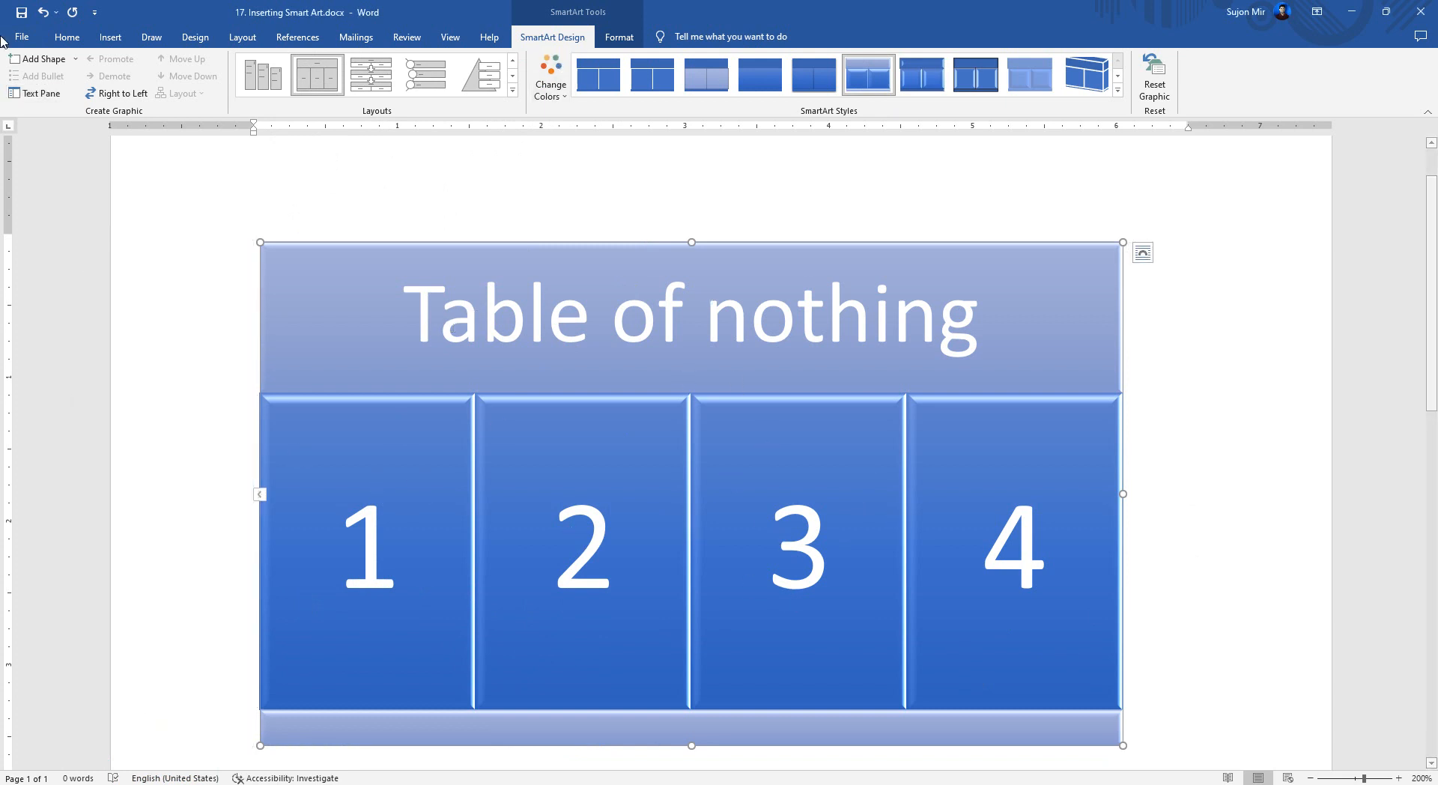
click(44, 93)
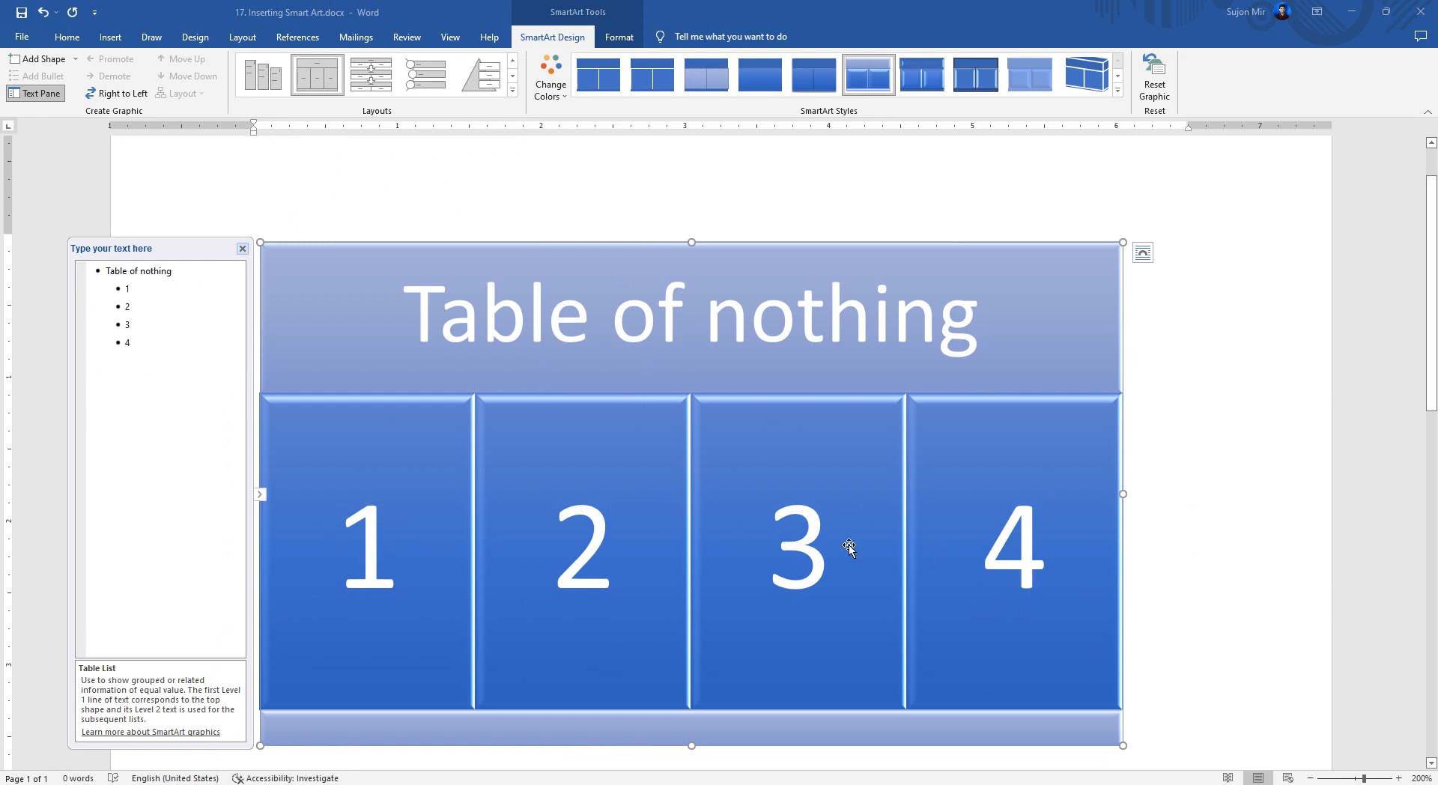
Reverse the table graphic's box order from right to left and reset all of the graphic's formatting.
click(120, 93)
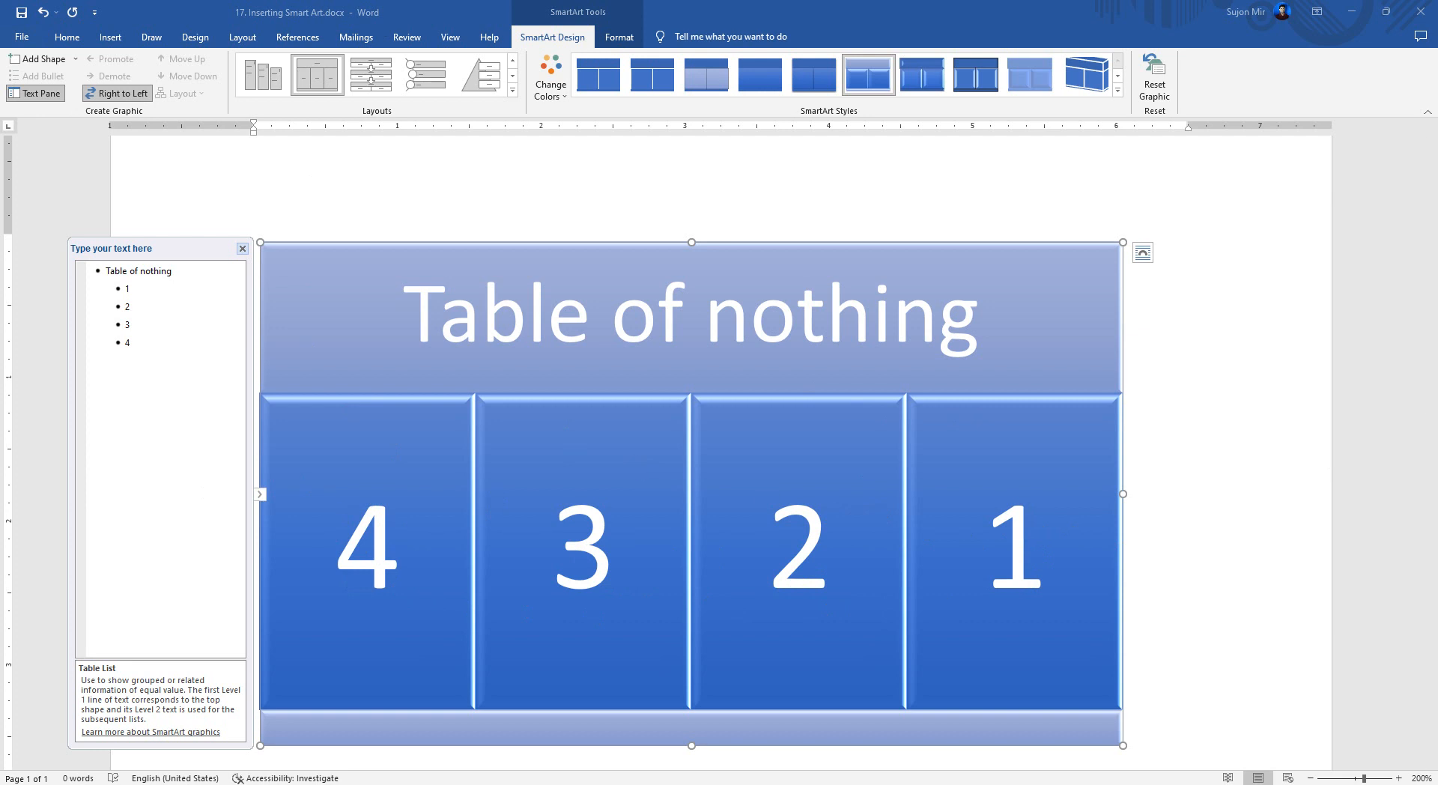
click(1154, 82)
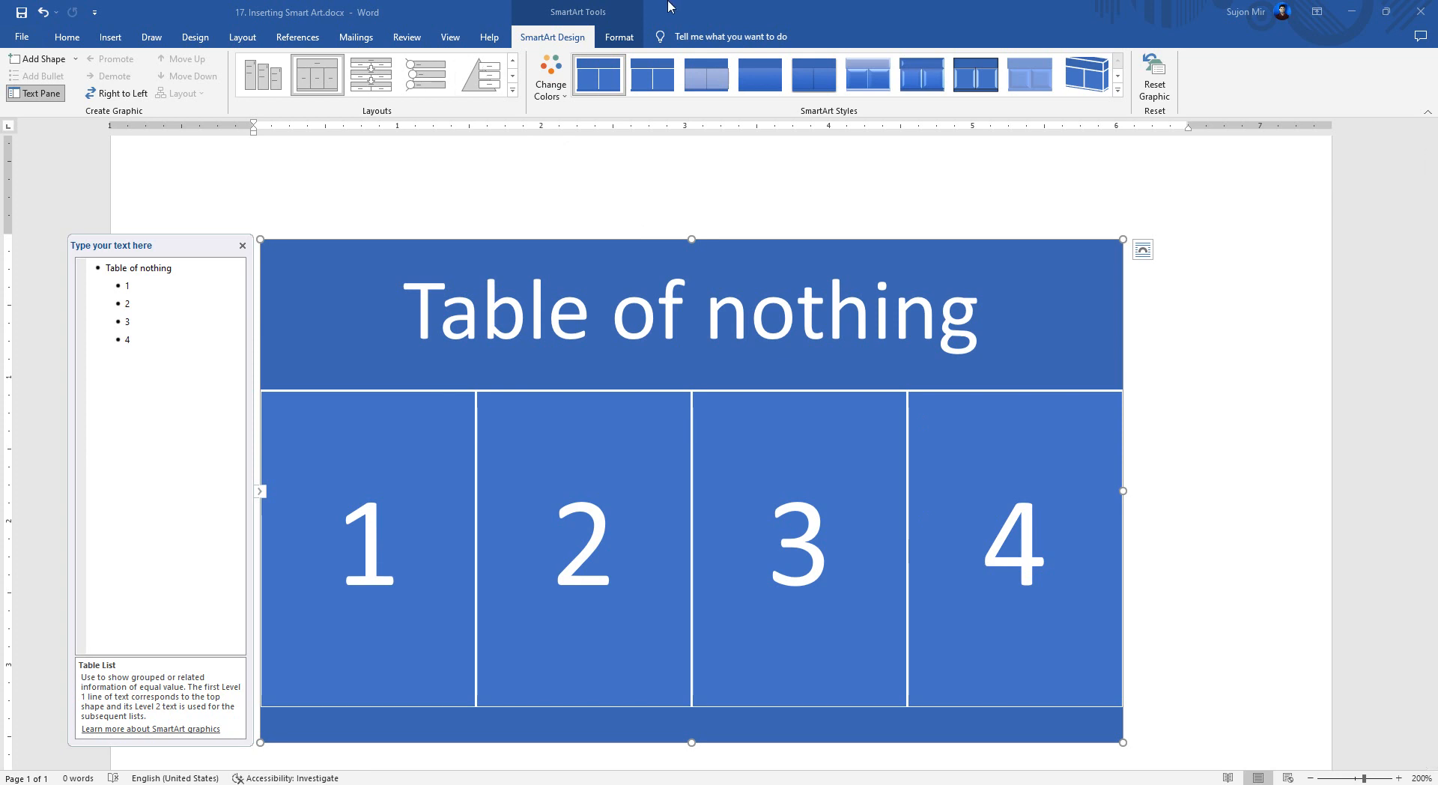
Try an orange Accent 2 colour set on the graphic, and apply the dark blue-grey primary theme fill with the glossy bevelled style.
click(550, 89)
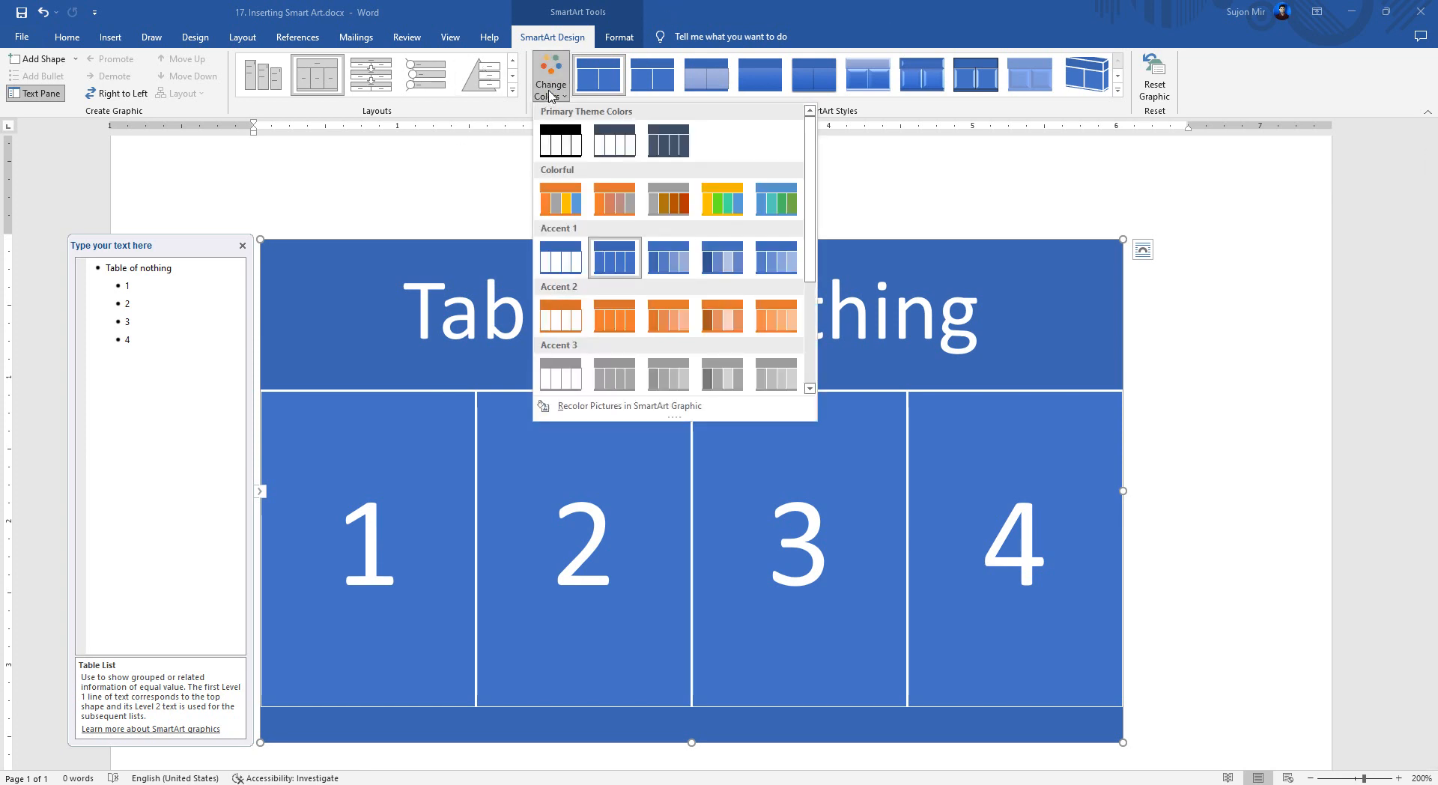
click(722, 315)
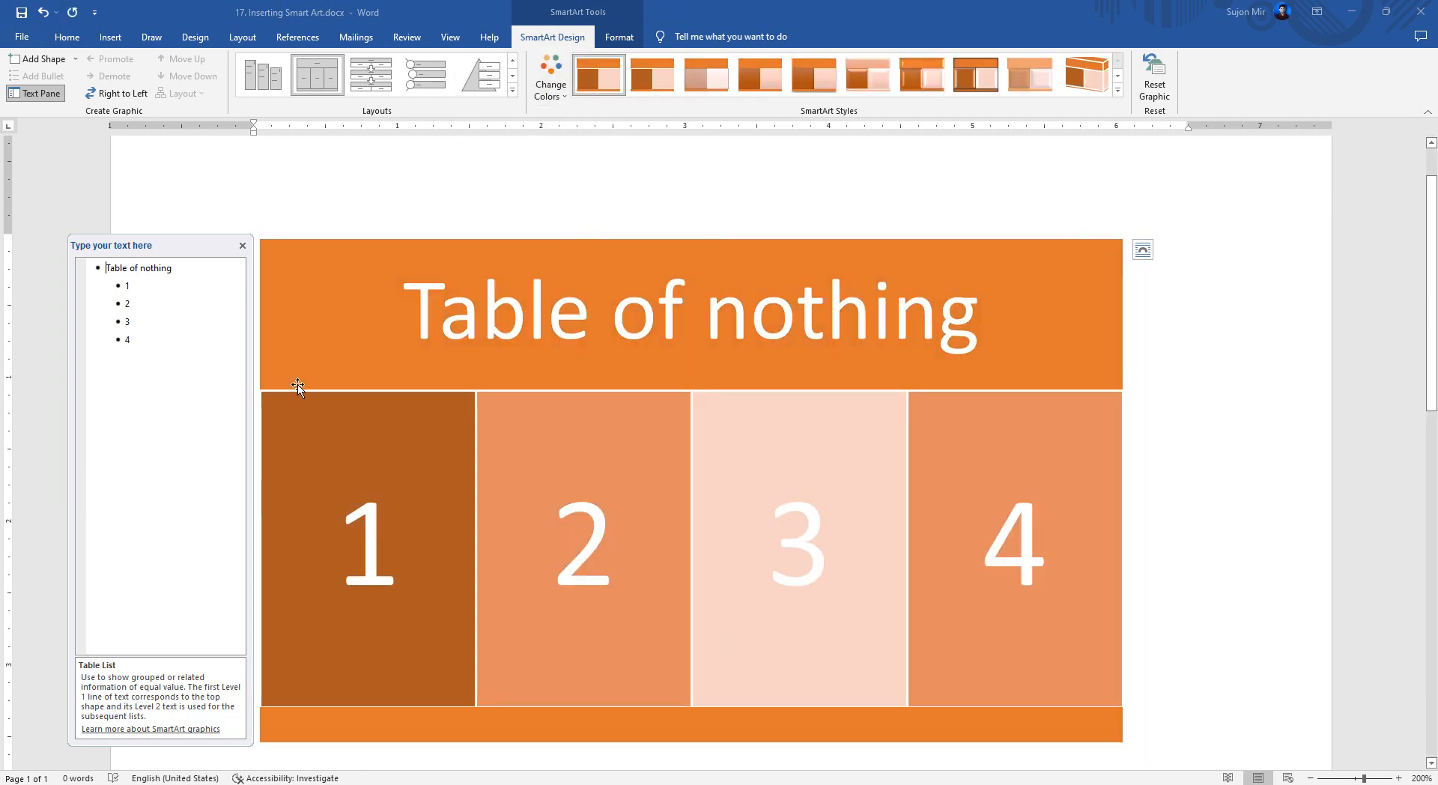
click(553, 93)
click(668, 141)
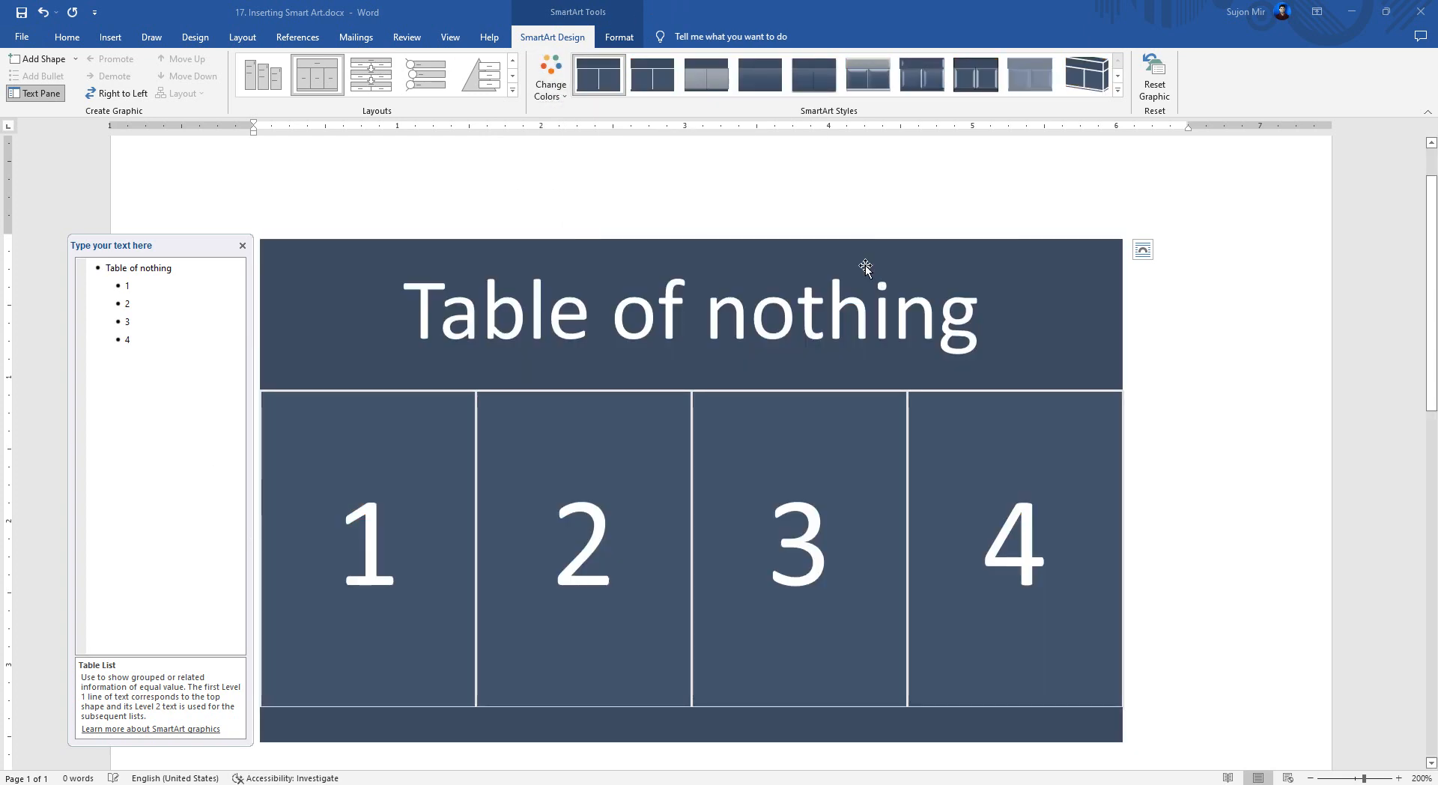
click(710, 80)
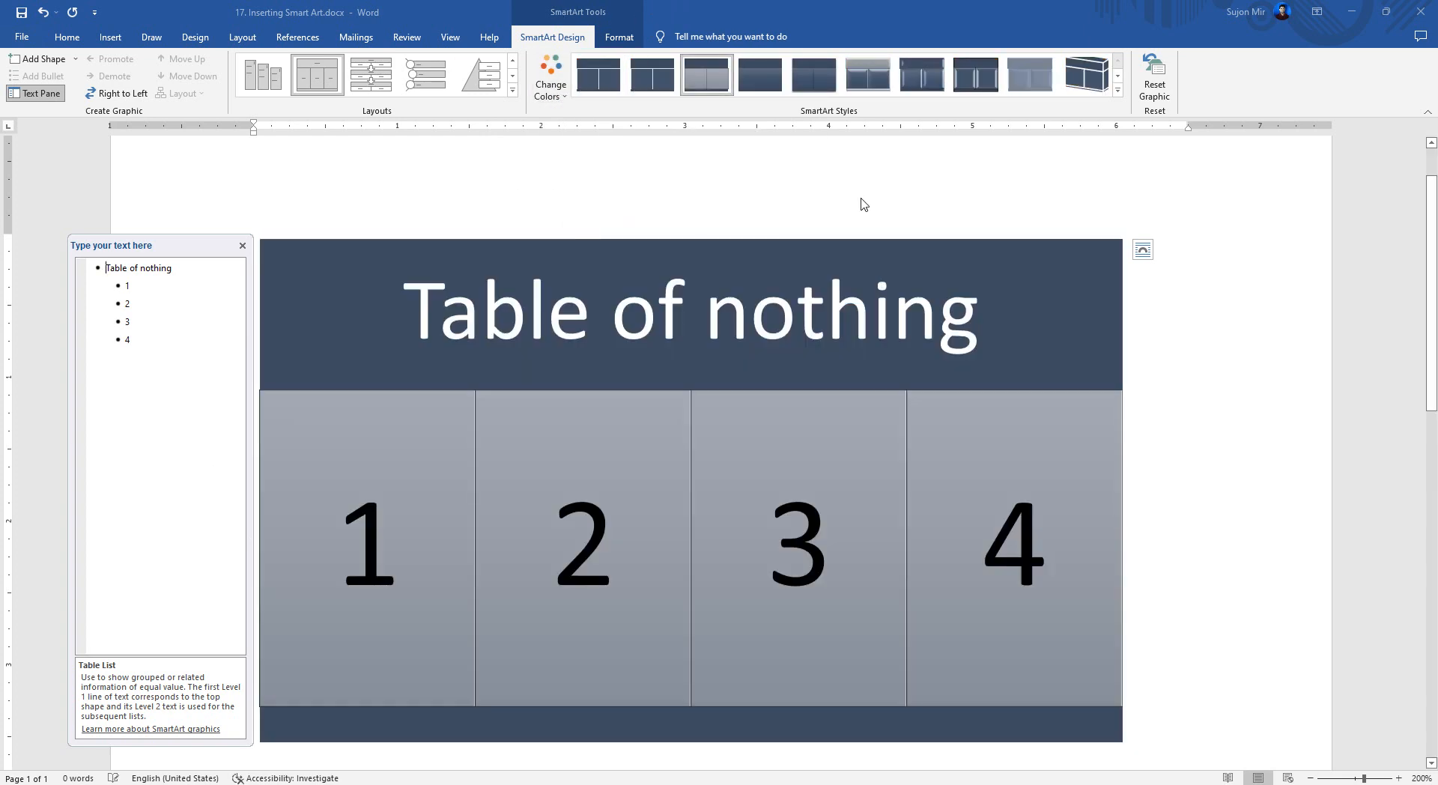
click(869, 74)
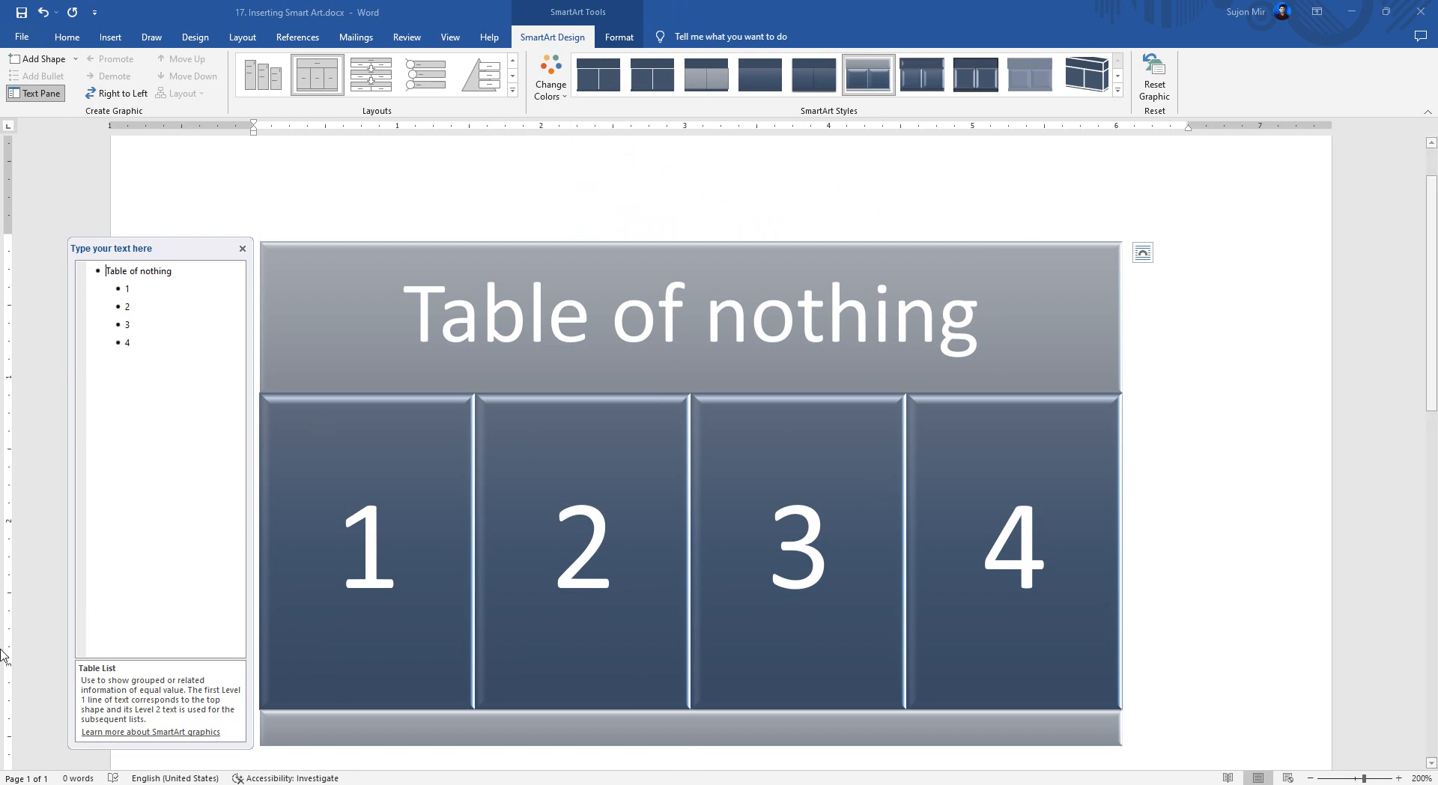
Delete the whole Table List graphic from the document, leaving the page empty.
key(ctrl+a)
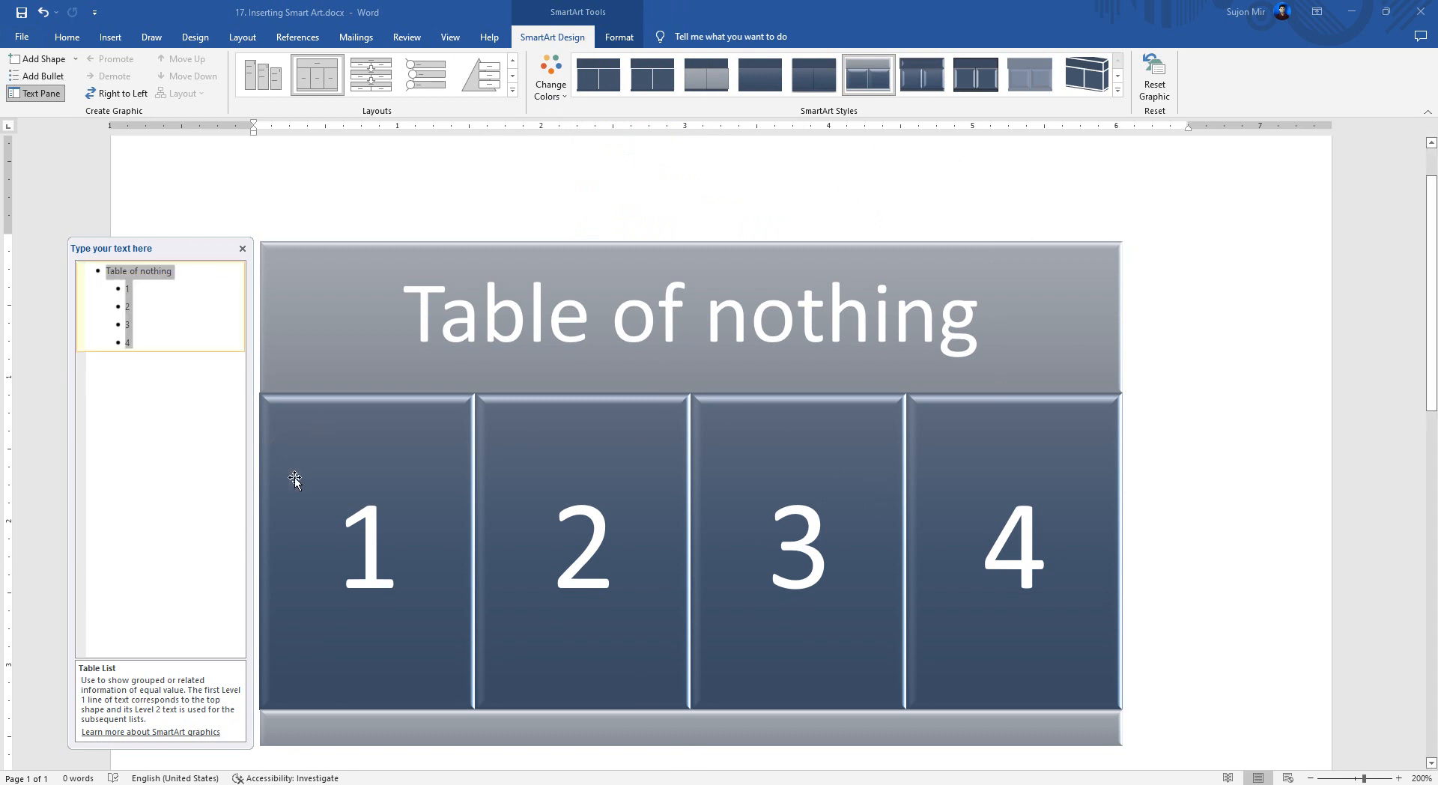
click(1202, 522)
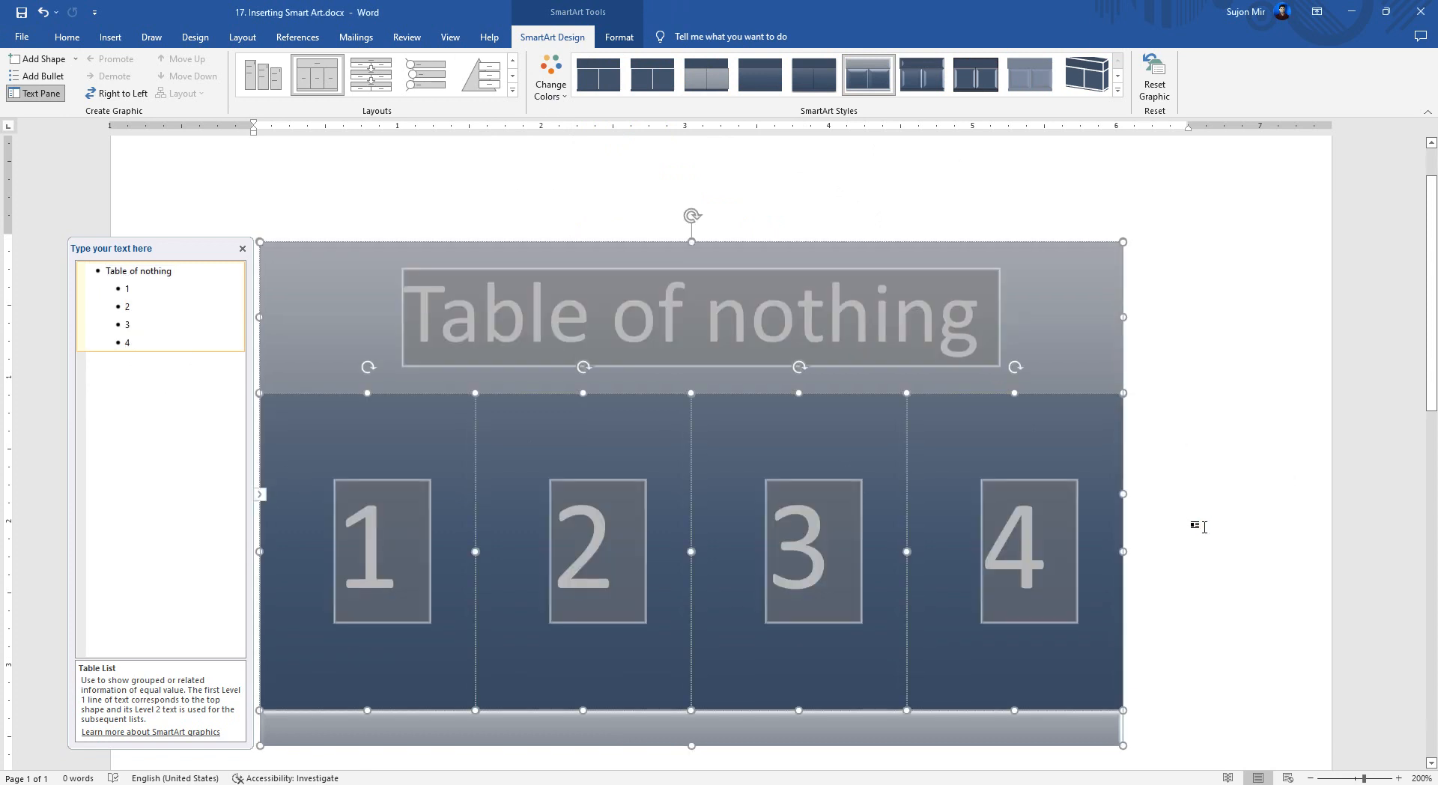
click(1207, 543)
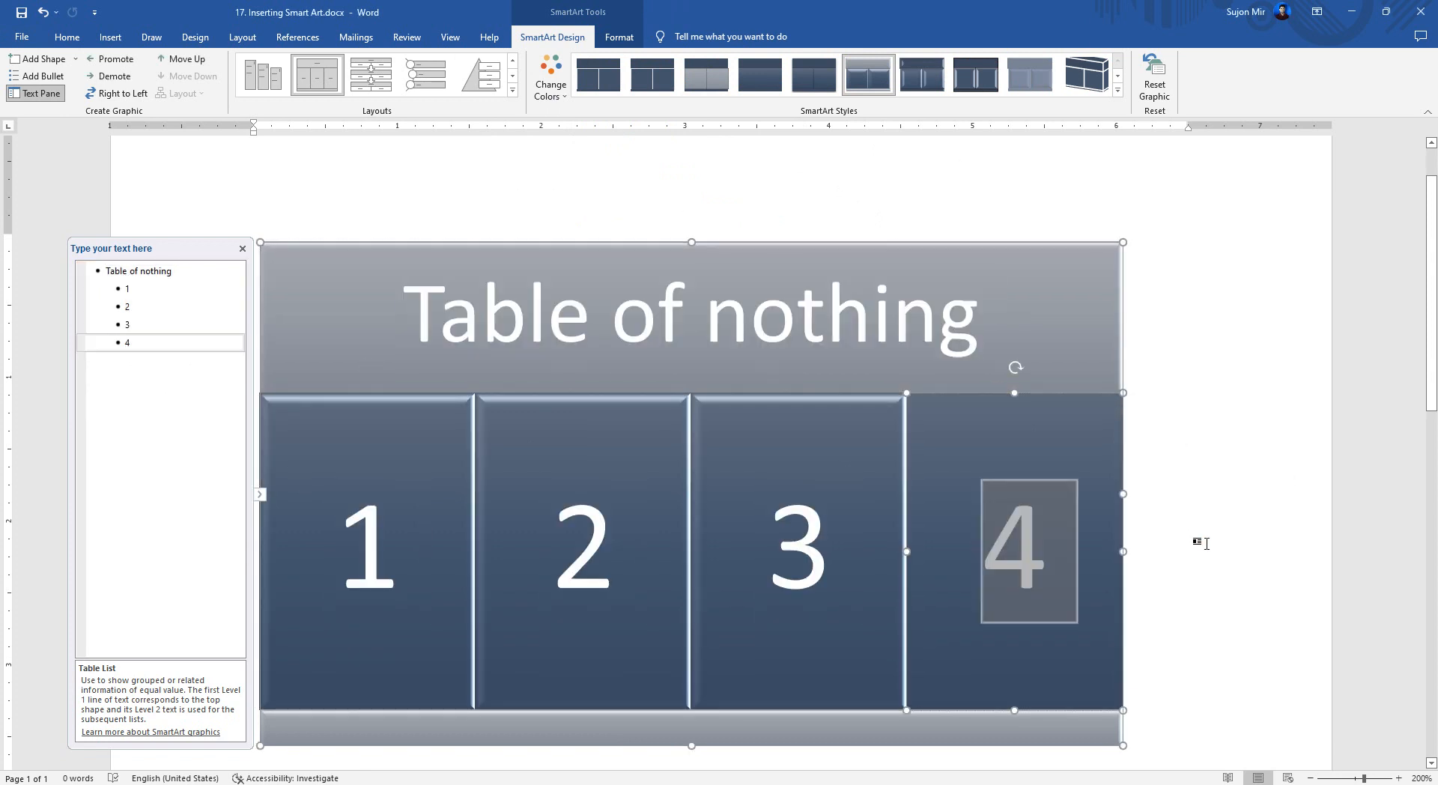
key(BackSpace)
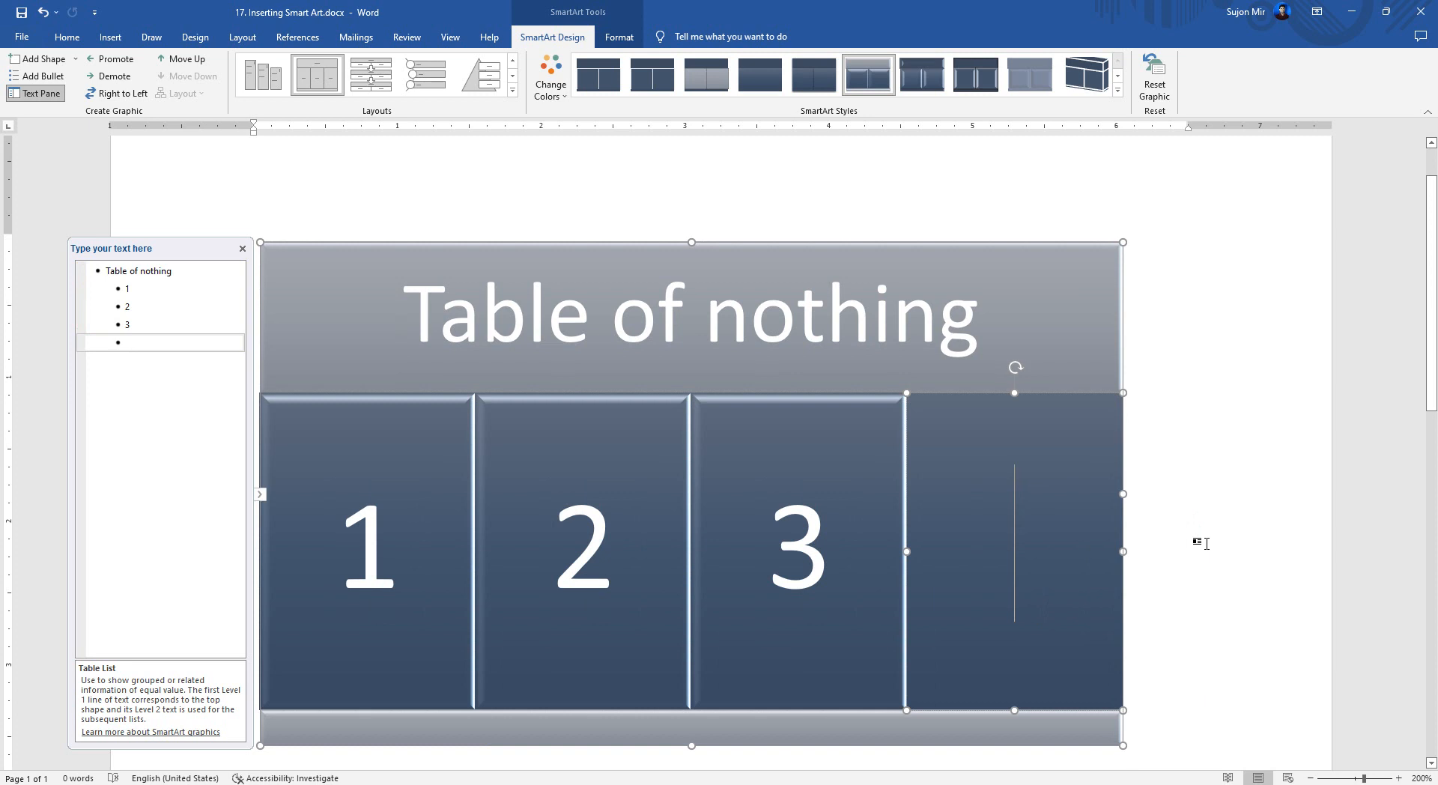
click(1207, 544)
key(ctrl+a)
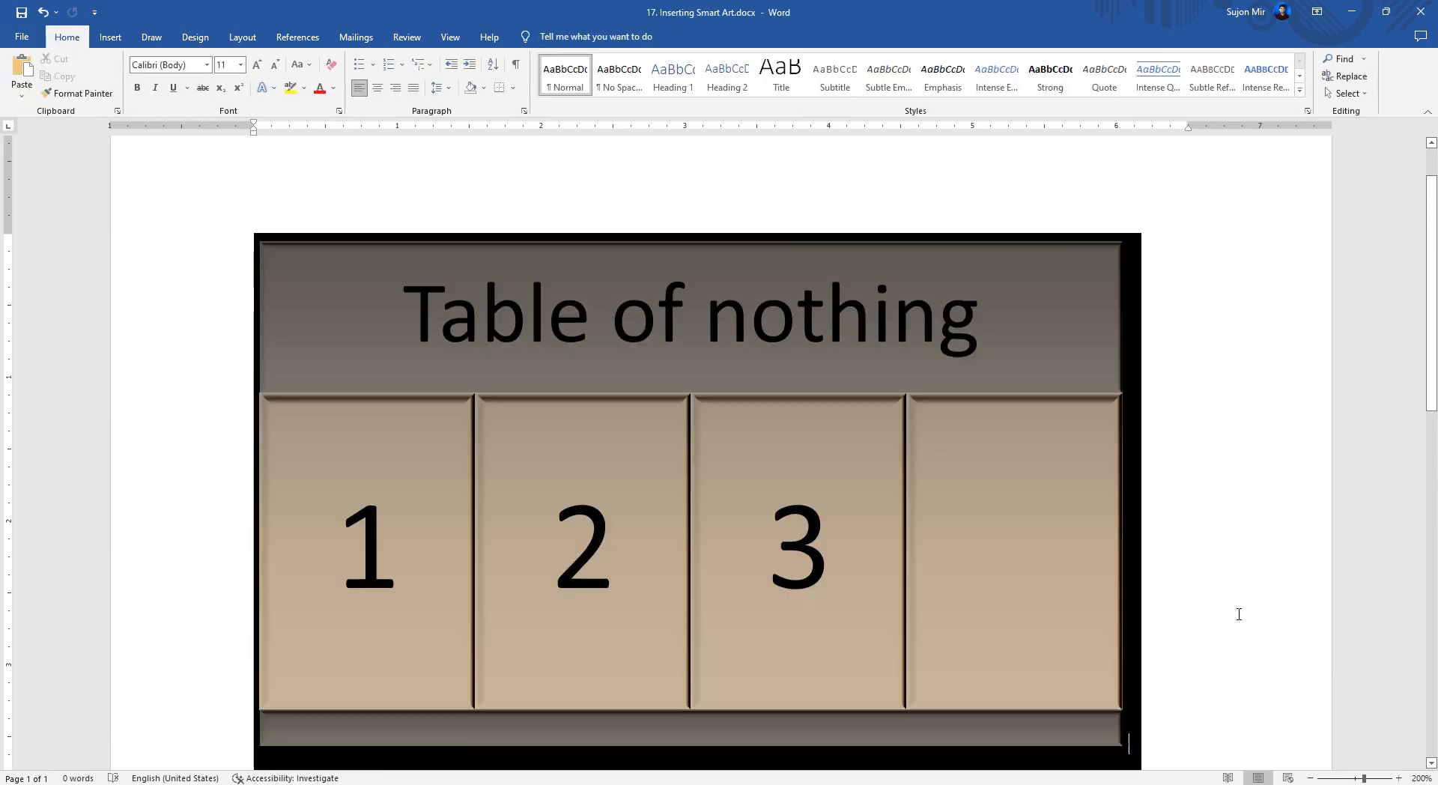
key(Delete)
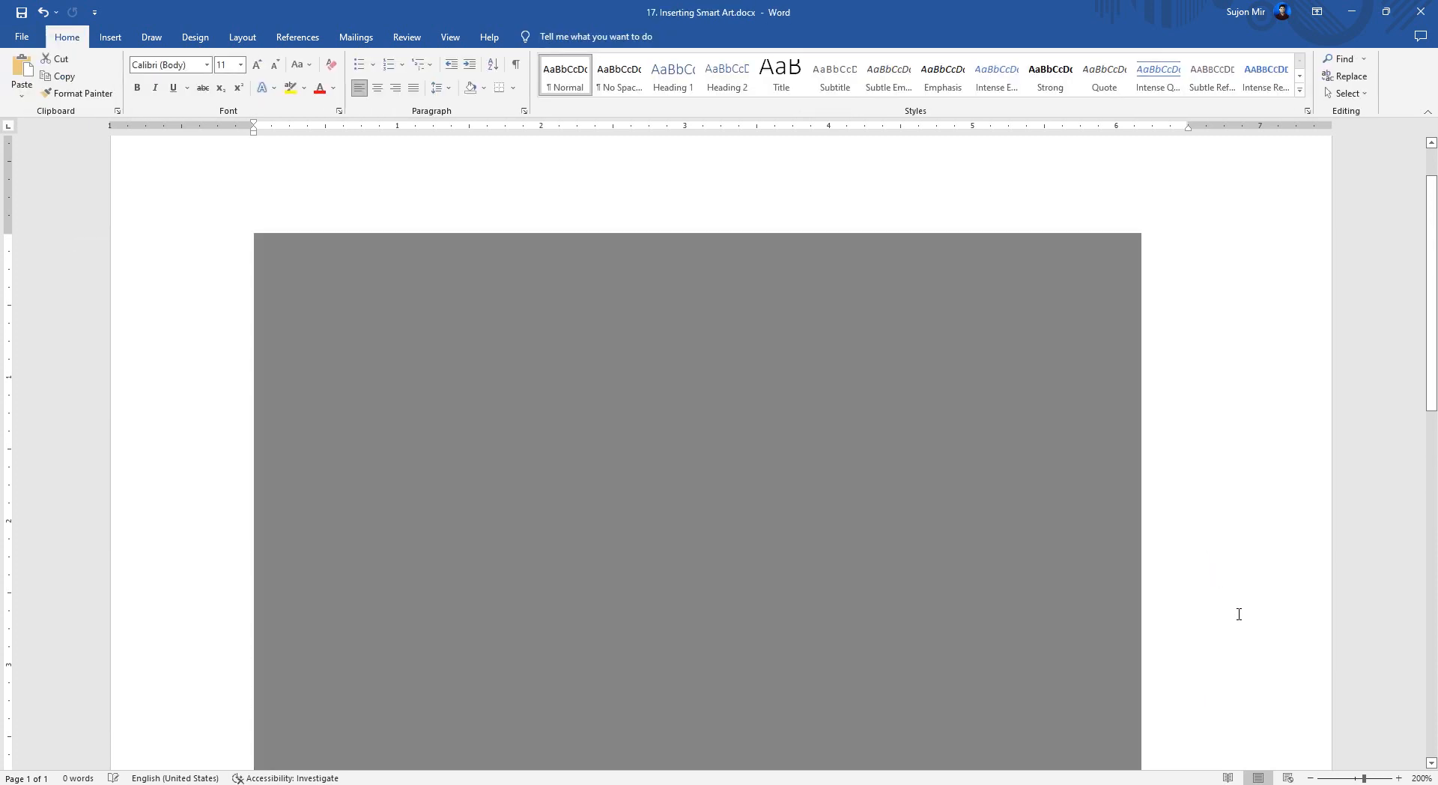
Insert a Radial Cycle SmartArt graphic from the Cycle category.
click(120, 33)
click(313, 71)
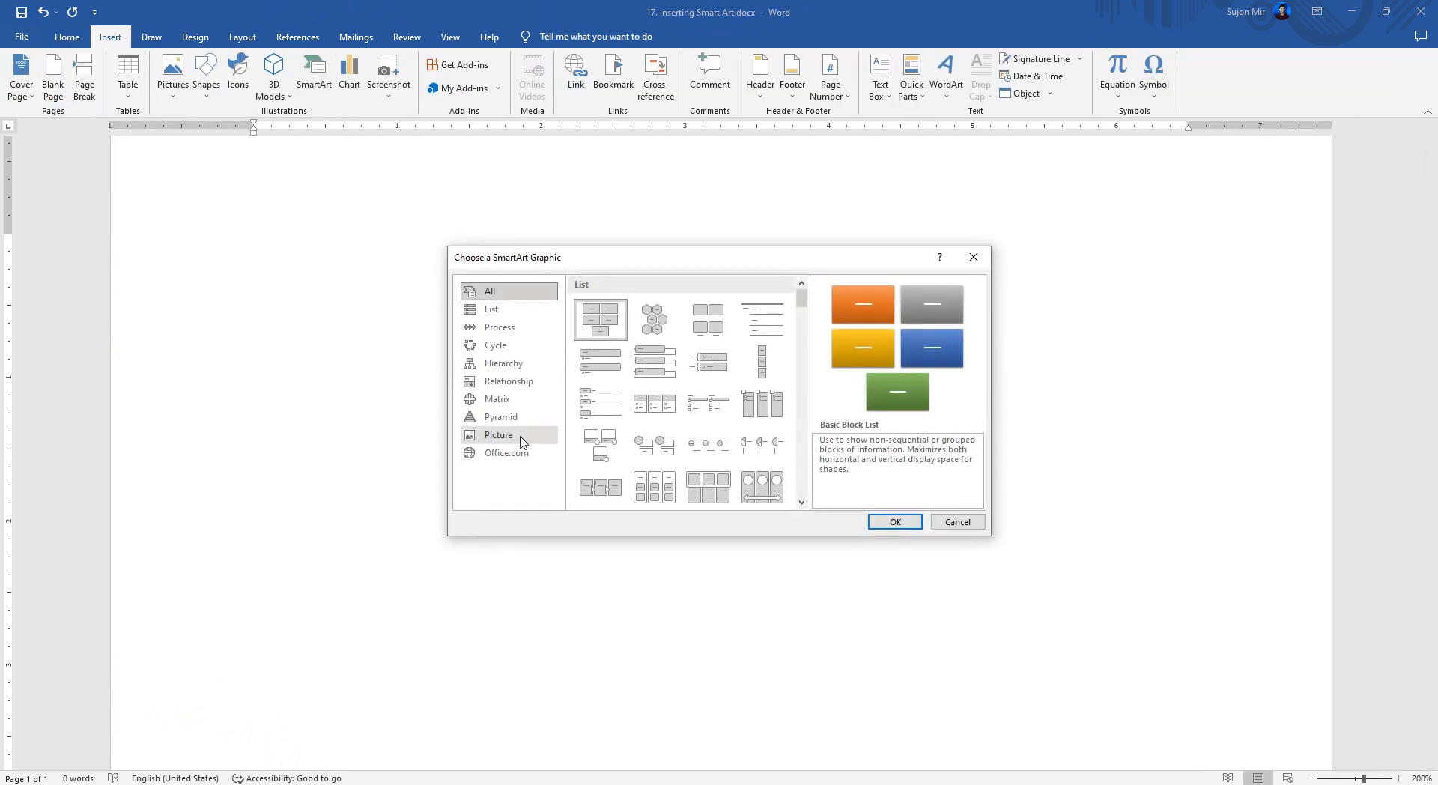
click(495, 345)
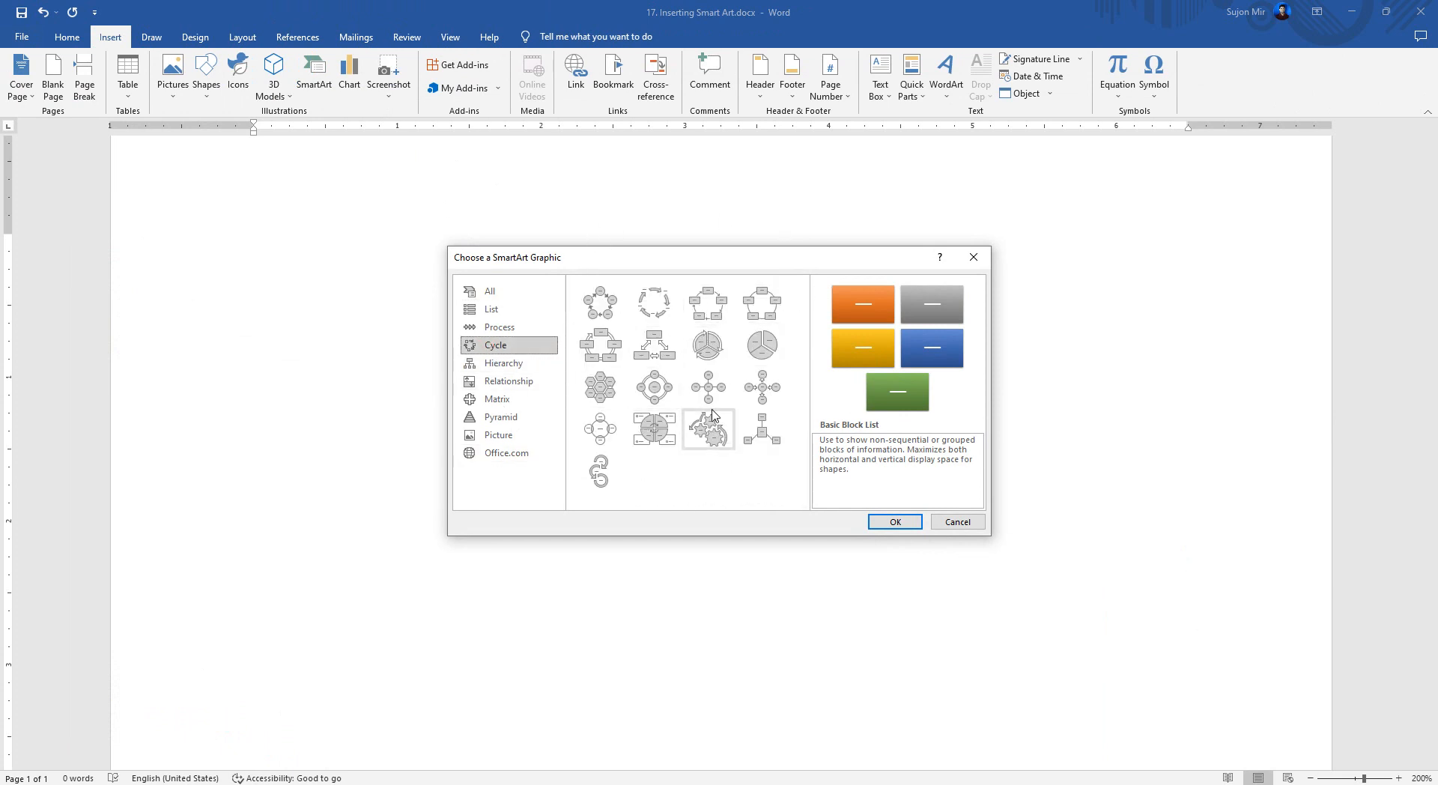
click(660, 395)
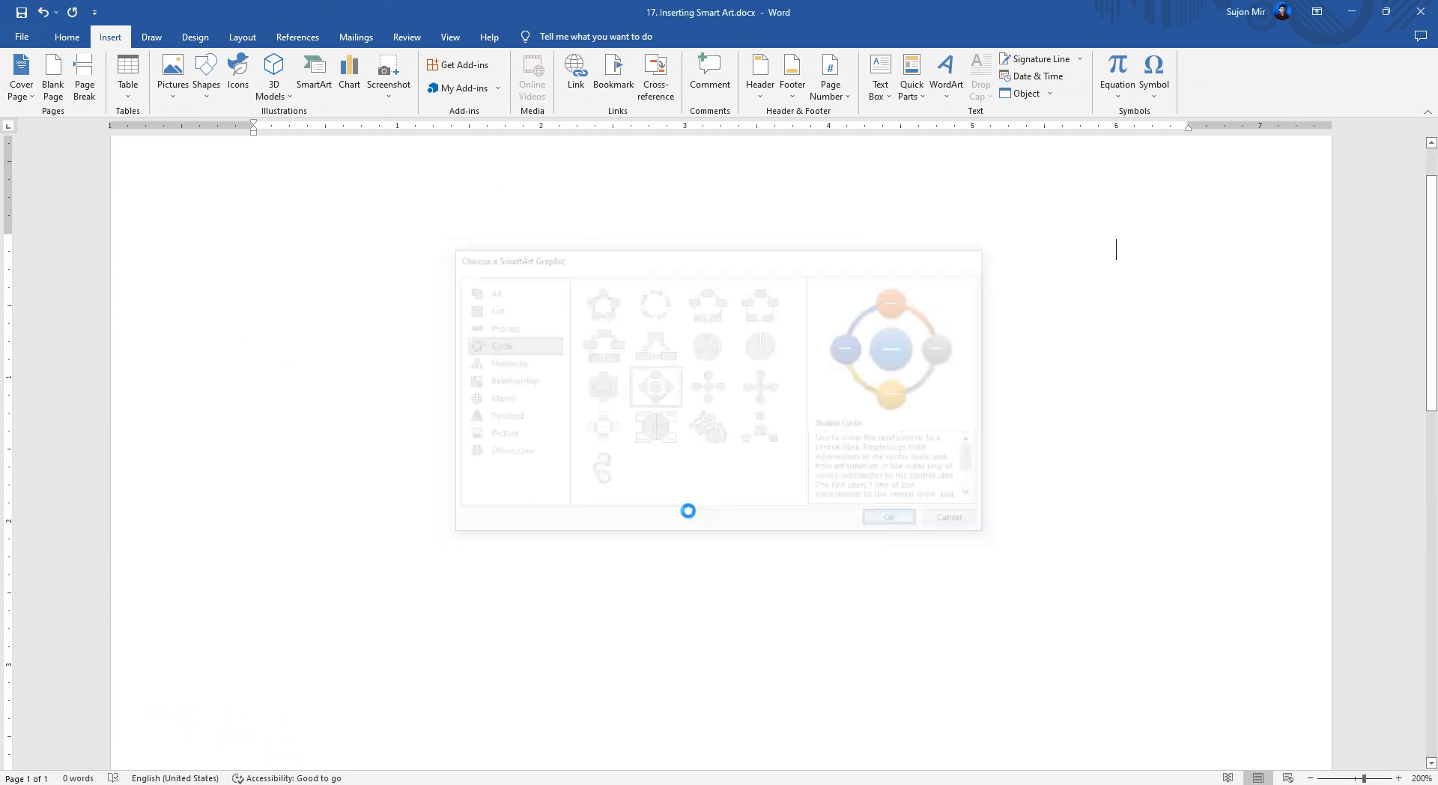
click(895, 521)
Enter Na as the text of the central circle.
click(691, 473)
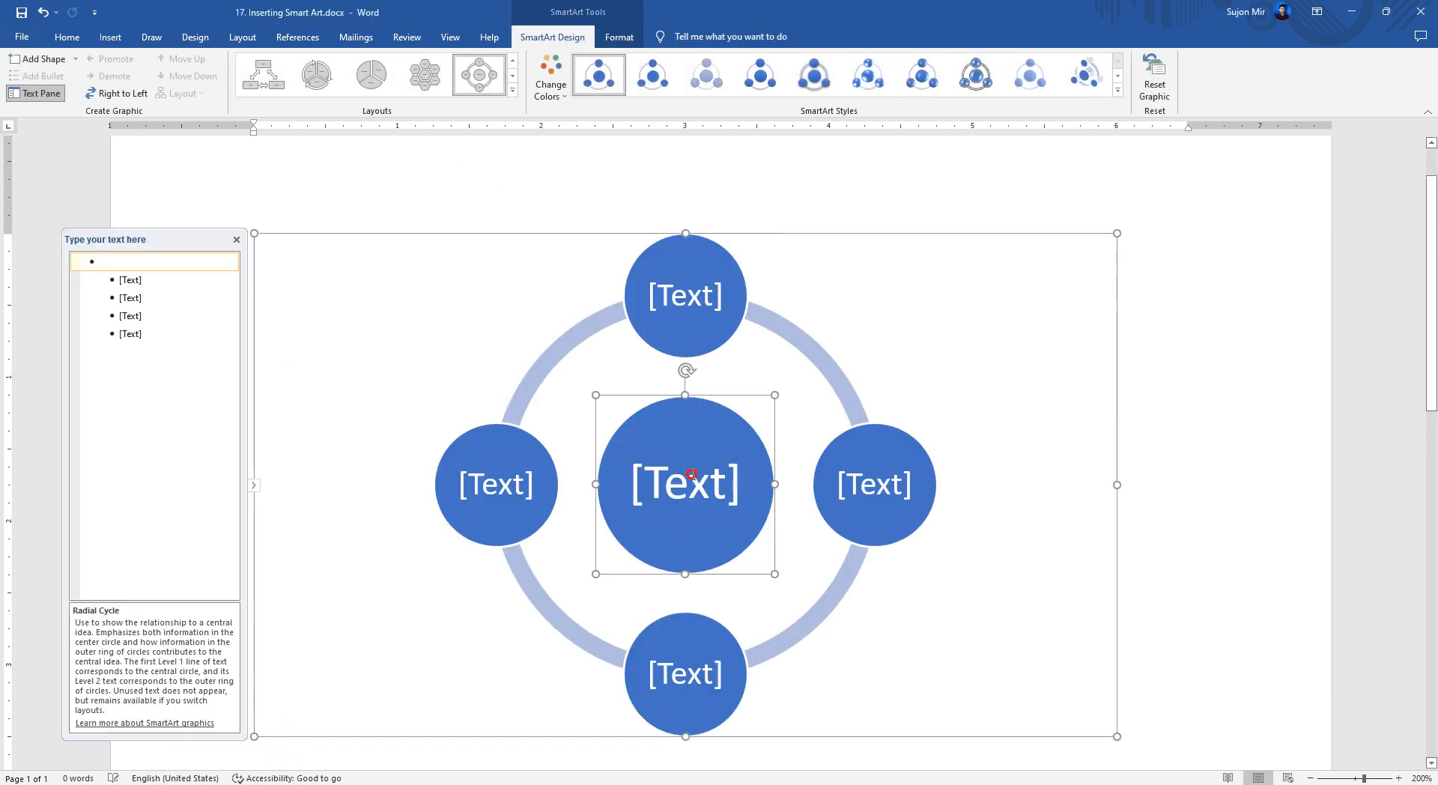
click(694, 479)
text(Na)
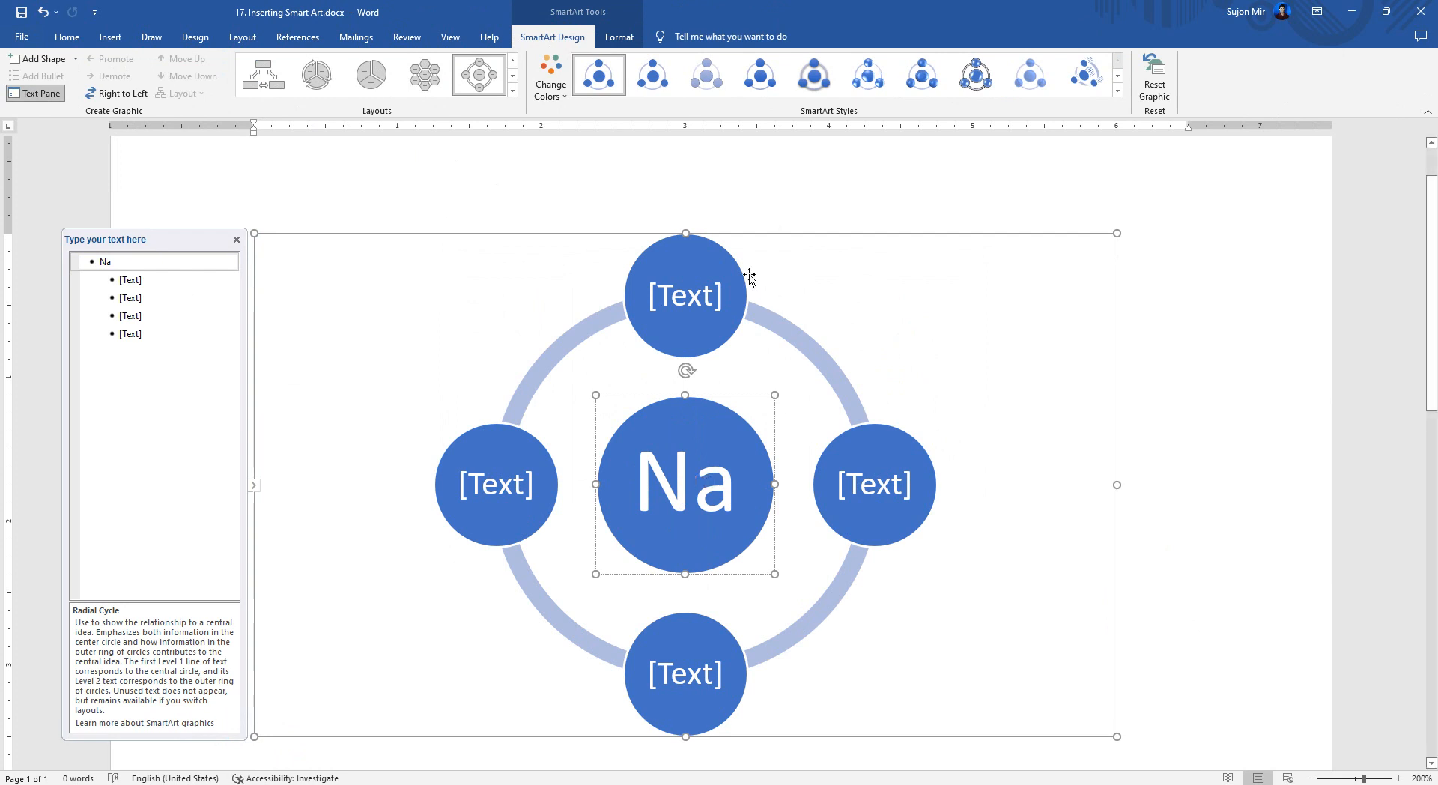
Enter 1 in the first outer circle and add new circles after it for 2, 3, 4 and 5.
click(705, 302)
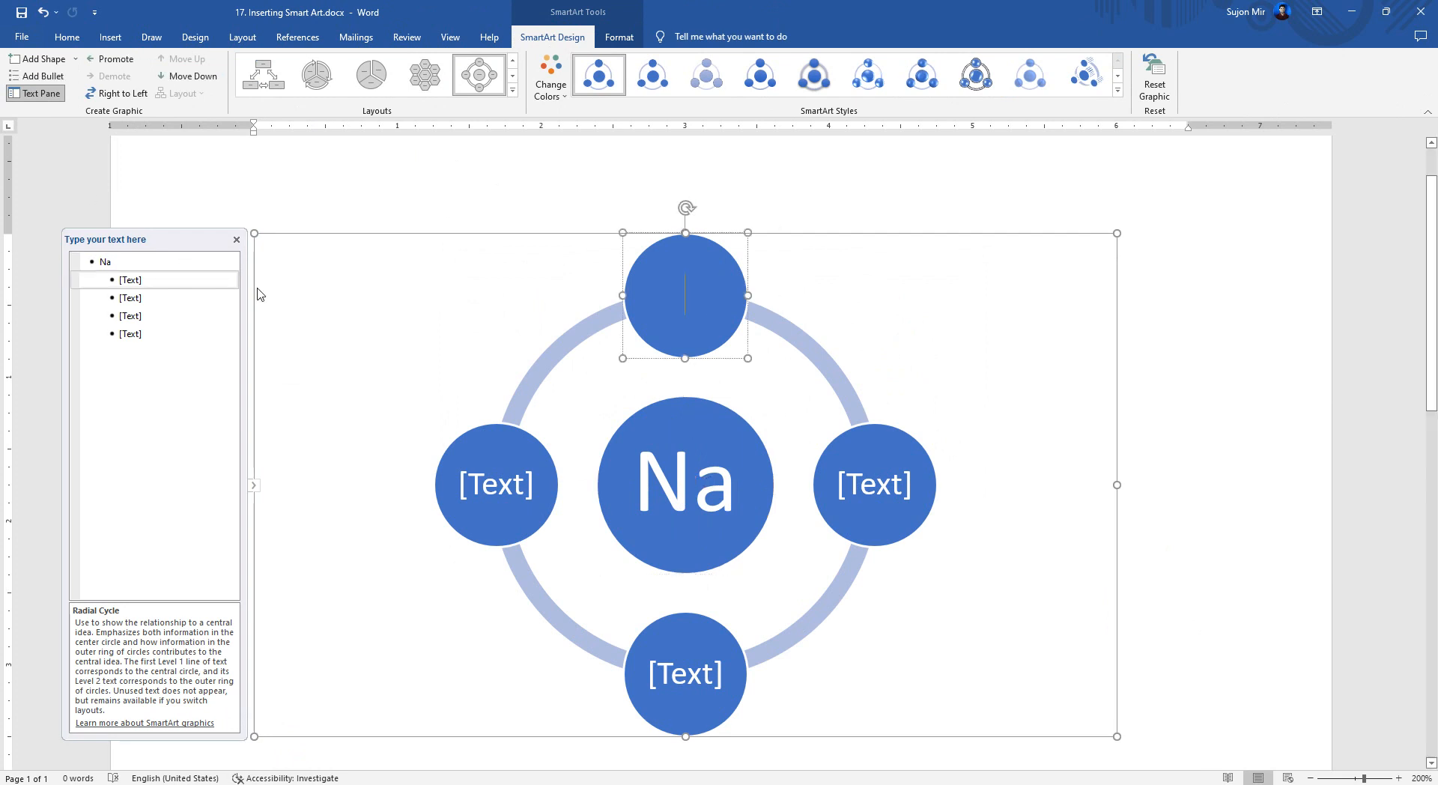
click(141, 281)
text(1)
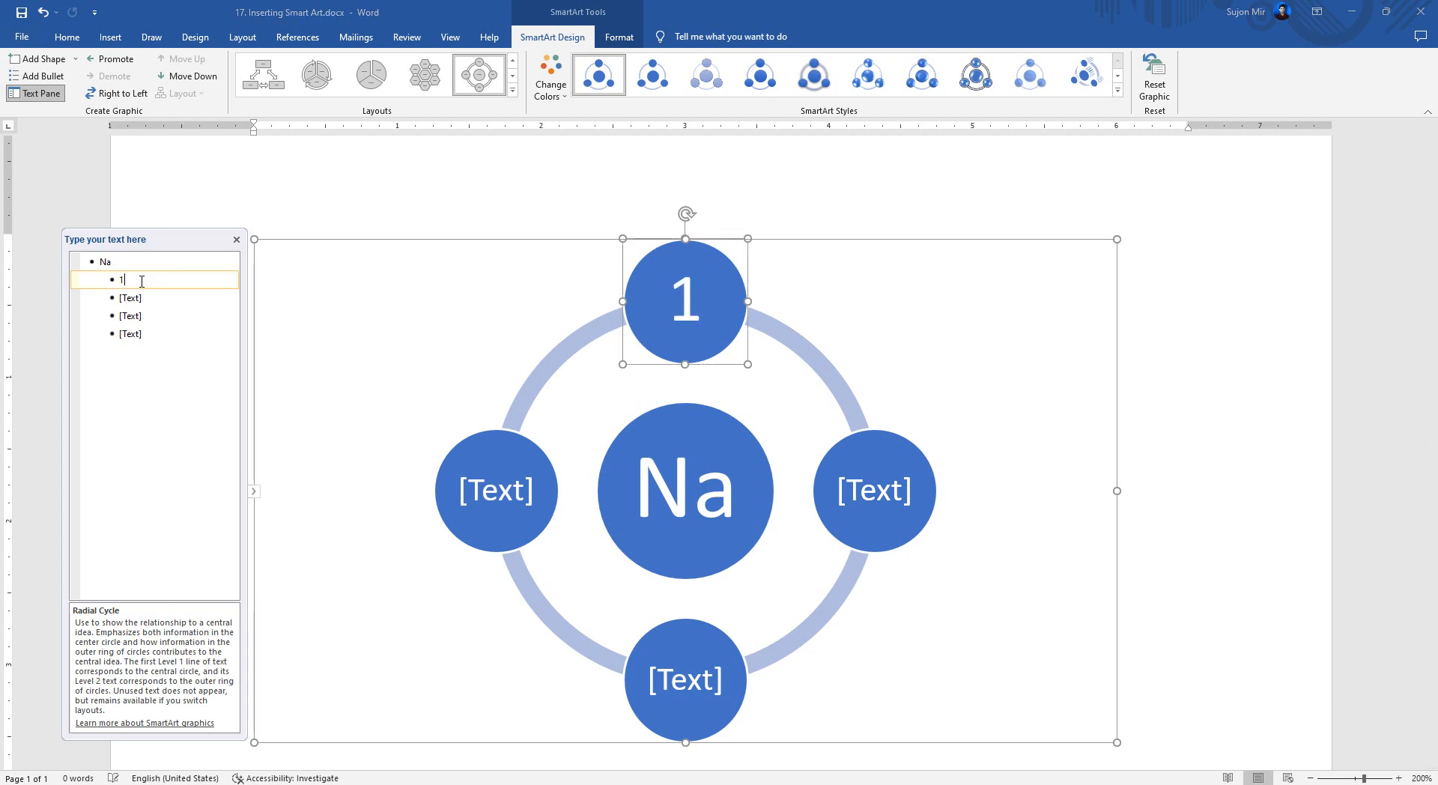
key(Return)
text(2)
key(Return)
text(3)
key(Return)
text(4)
key(Return)
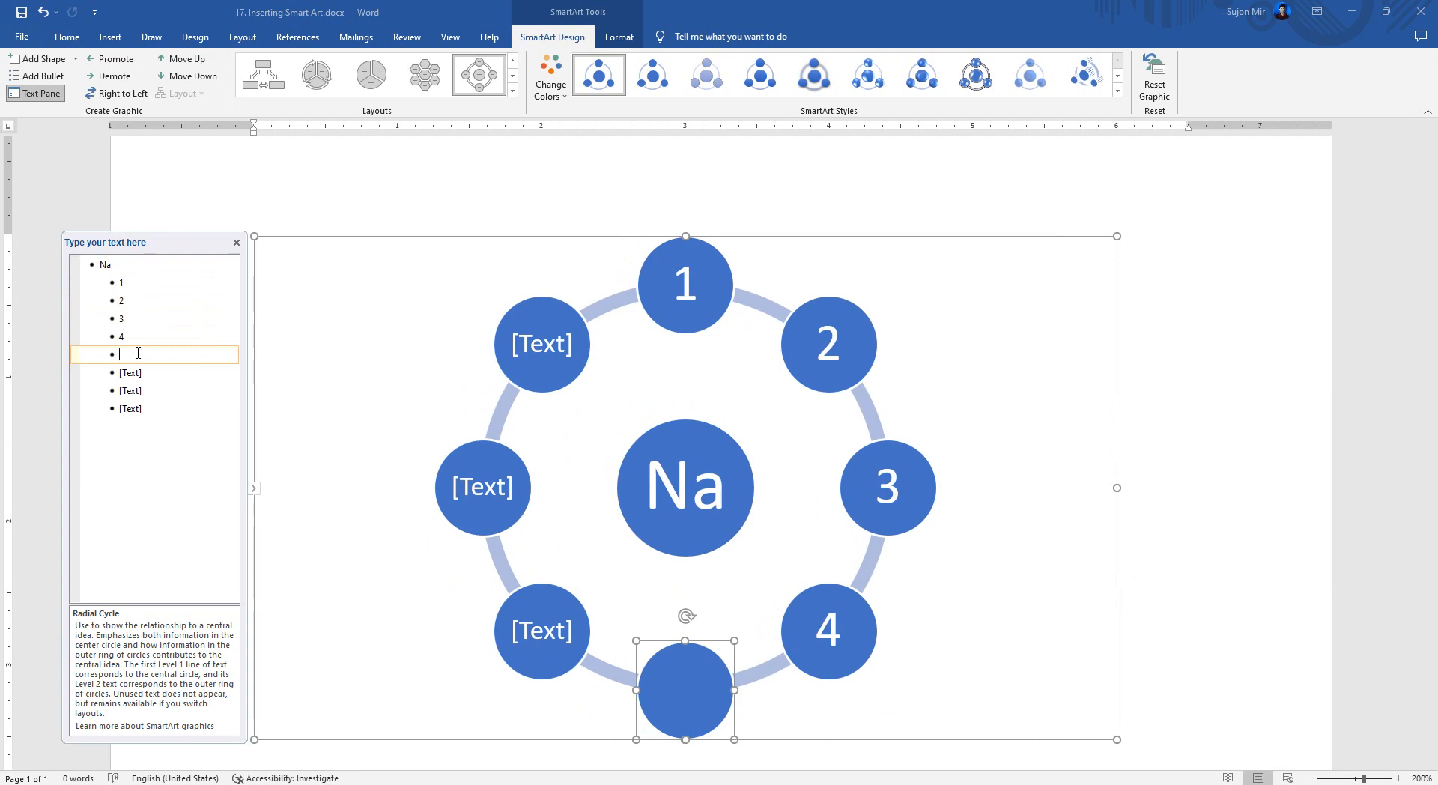
text(5)
Fill the three remaining placeholder circles with 6, 7 and 8.
click(132, 369)
text(6)
key(Down)
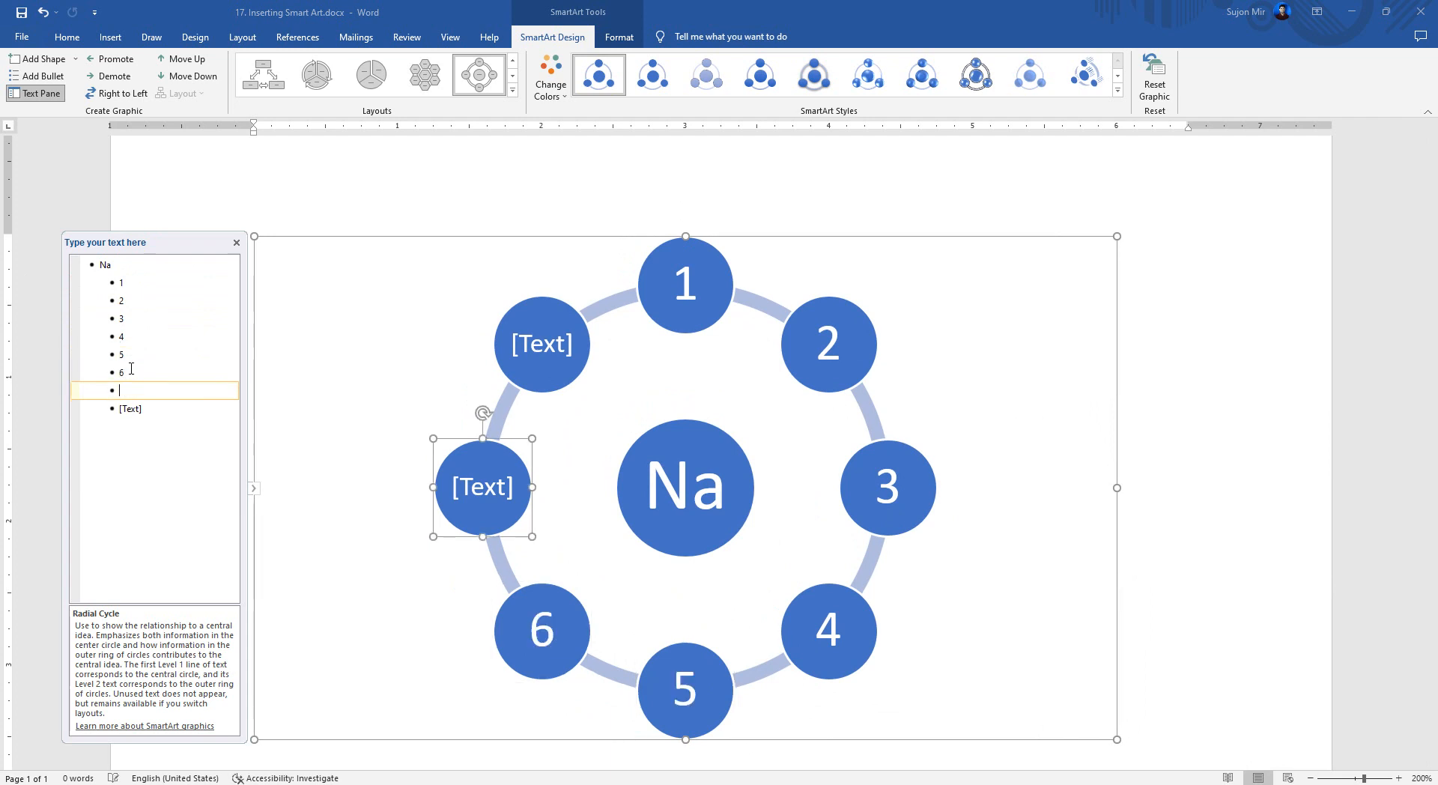
text(7)
key(Down)
text(8)
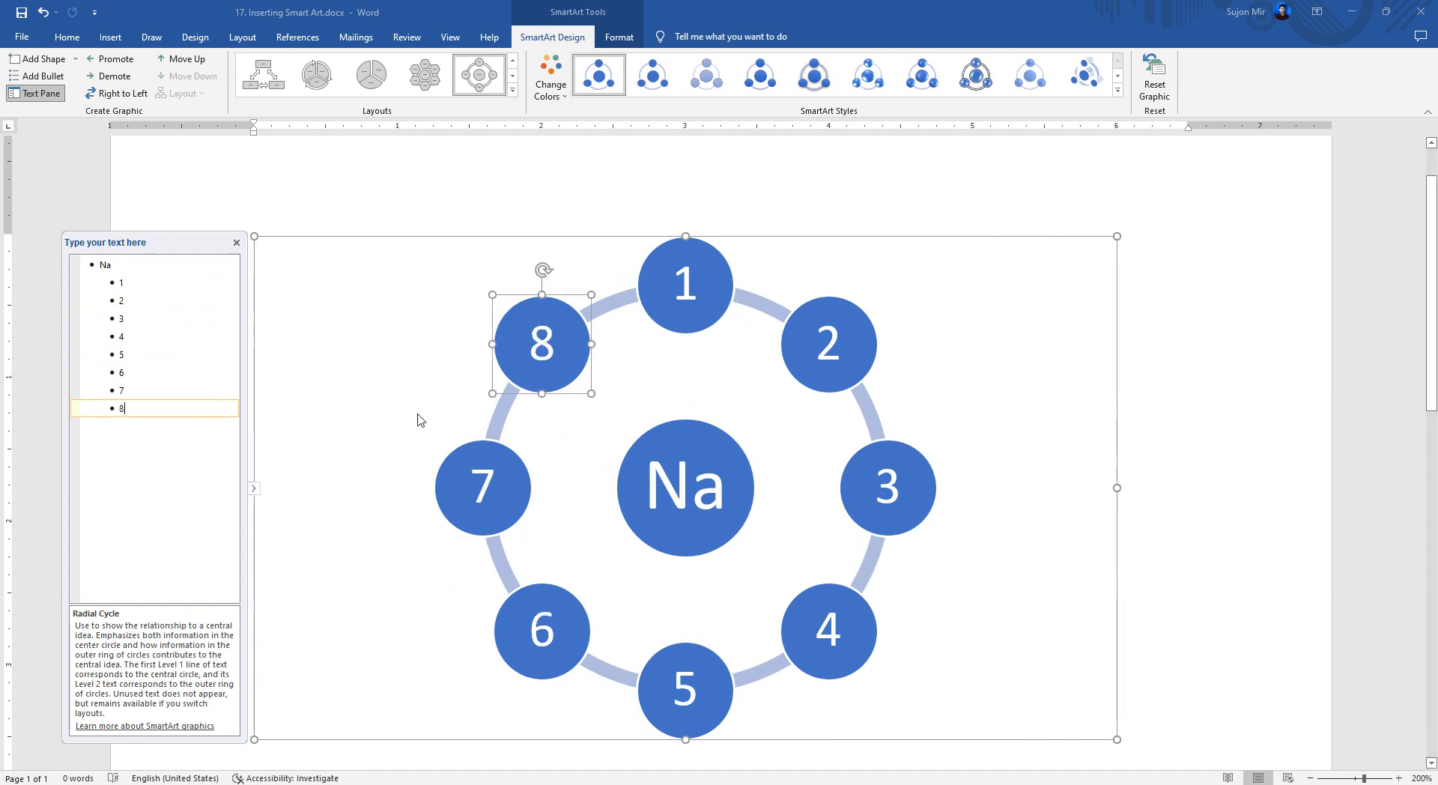
Move circle 5 up the order until it is the first outer circle, ahead of 1.
click(137, 353)
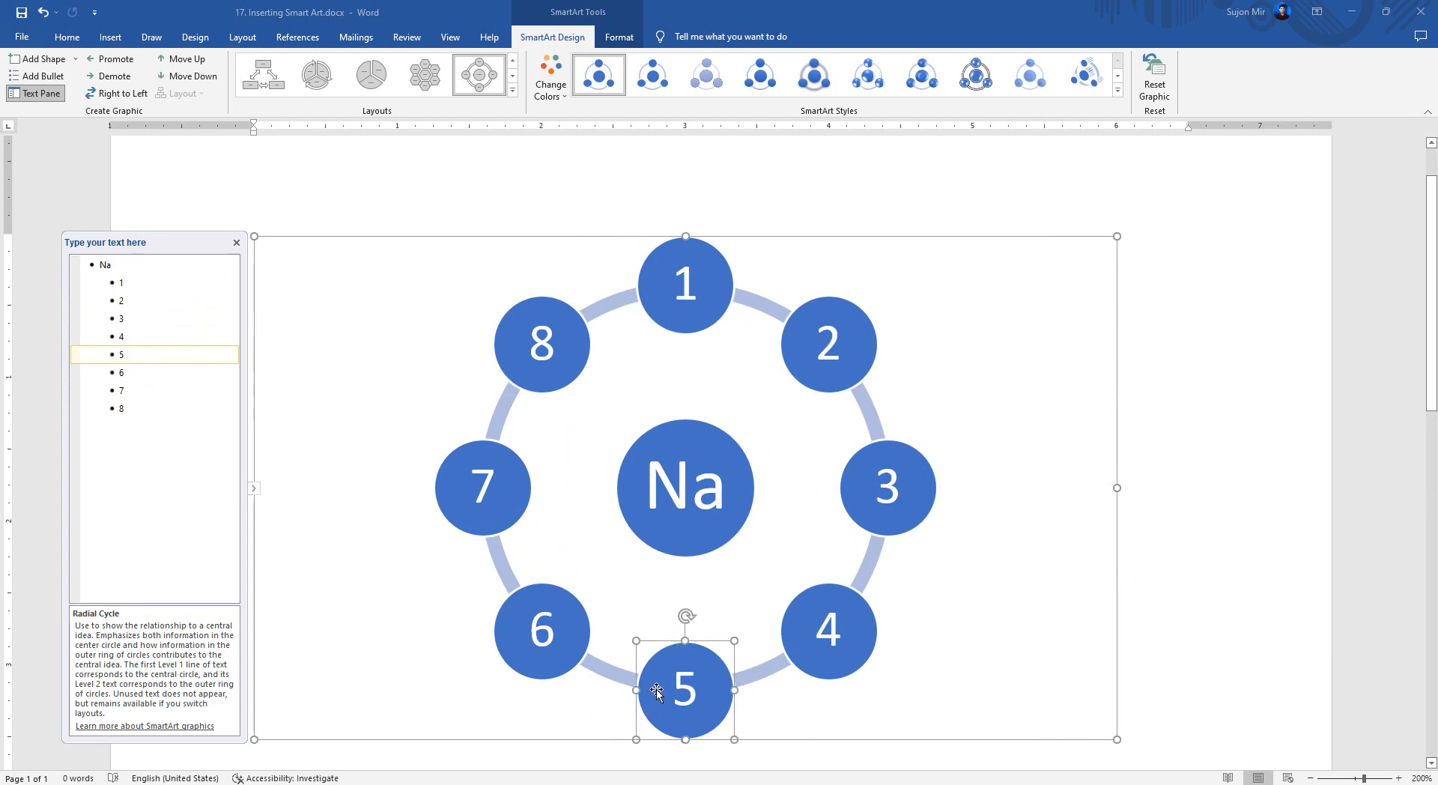
click(185, 64)
click(188, 64)
click(189, 64)
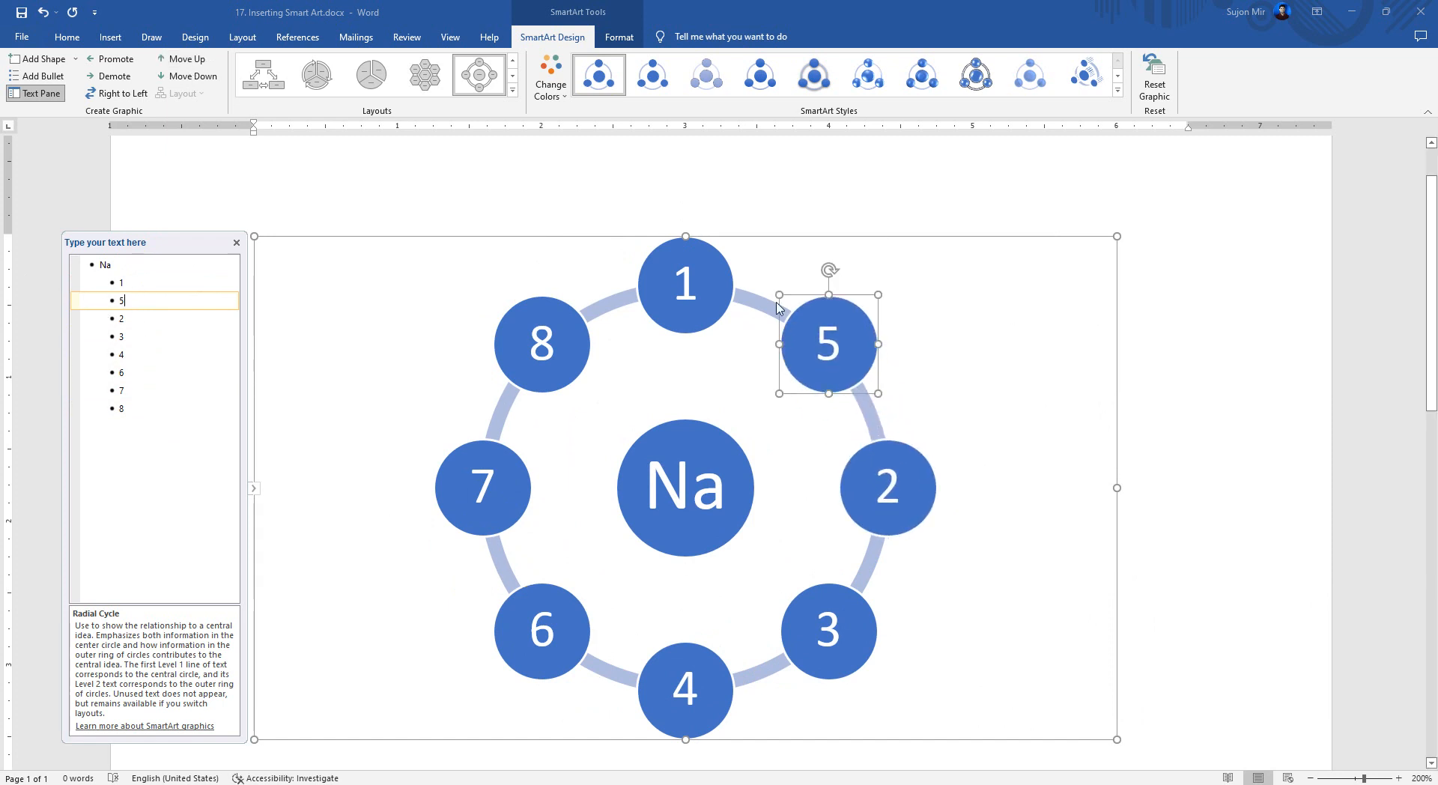
click(192, 63)
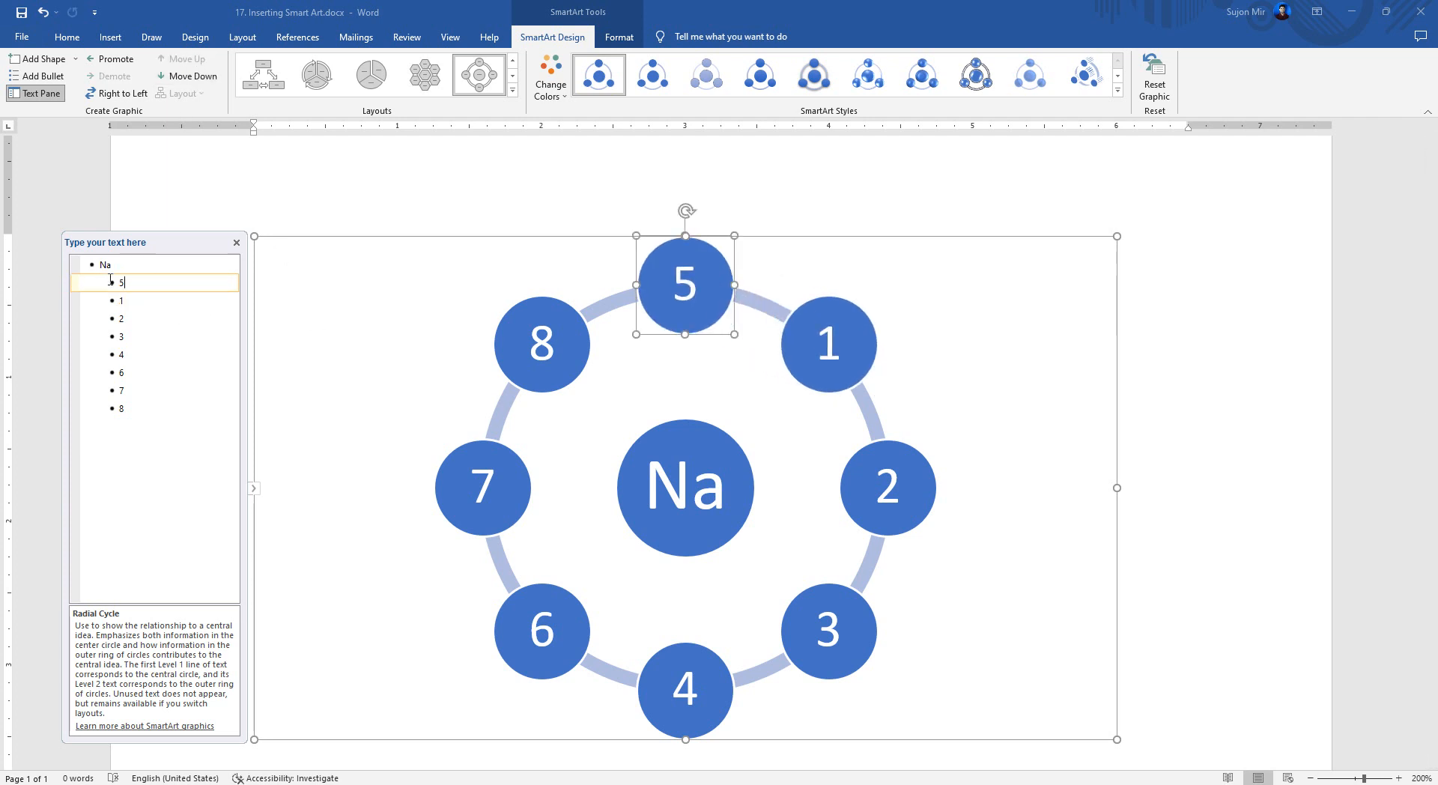
Move circle 5 down the order until it follows 7, and move it back up between 4 and 6.
click(192, 75)
click(193, 75)
click(193, 76)
click(193, 76)
click(193, 75)
click(193, 76)
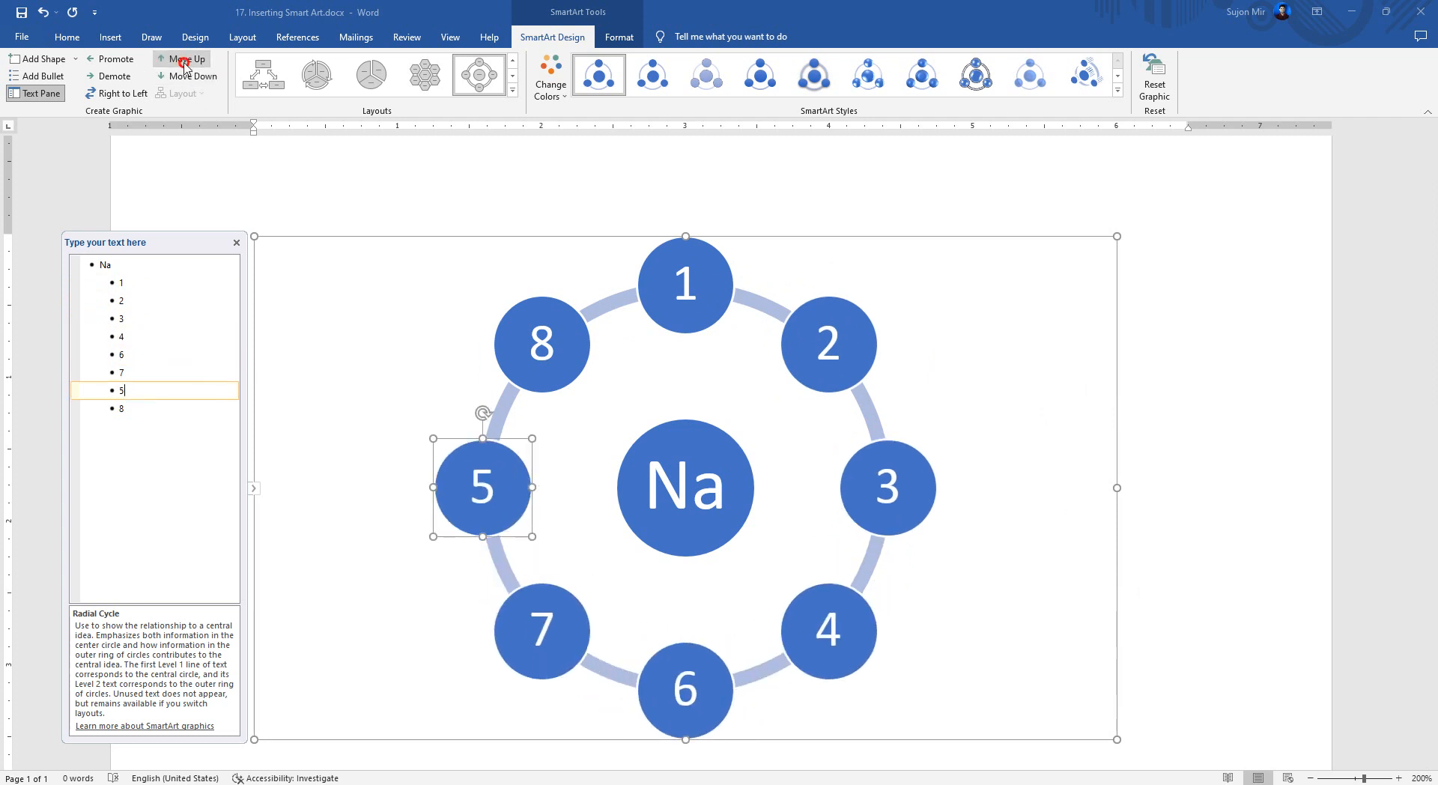
click(184, 60)
click(183, 59)
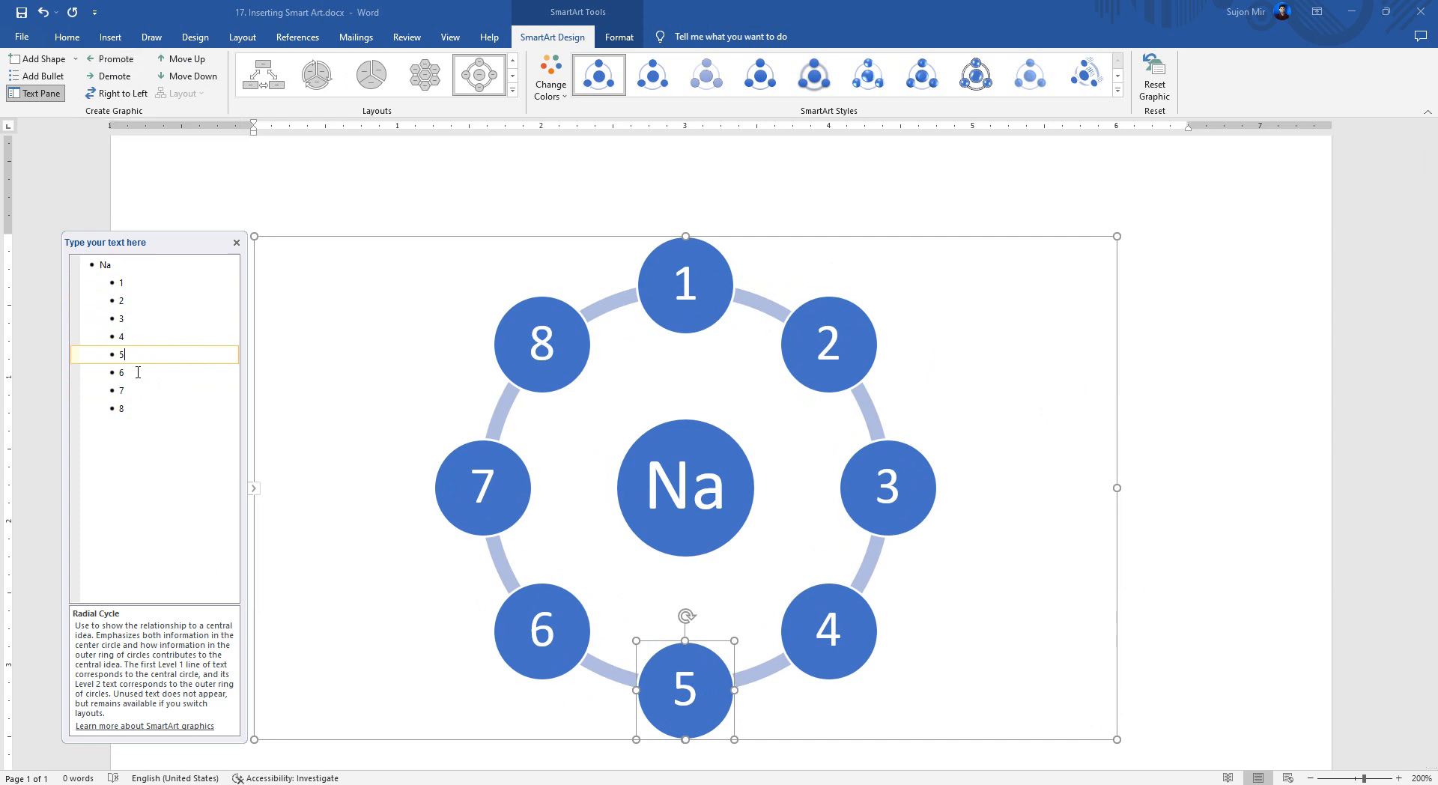
Promote item 5 to the same level as Na and demote it back to the outer circles.
click(112, 60)
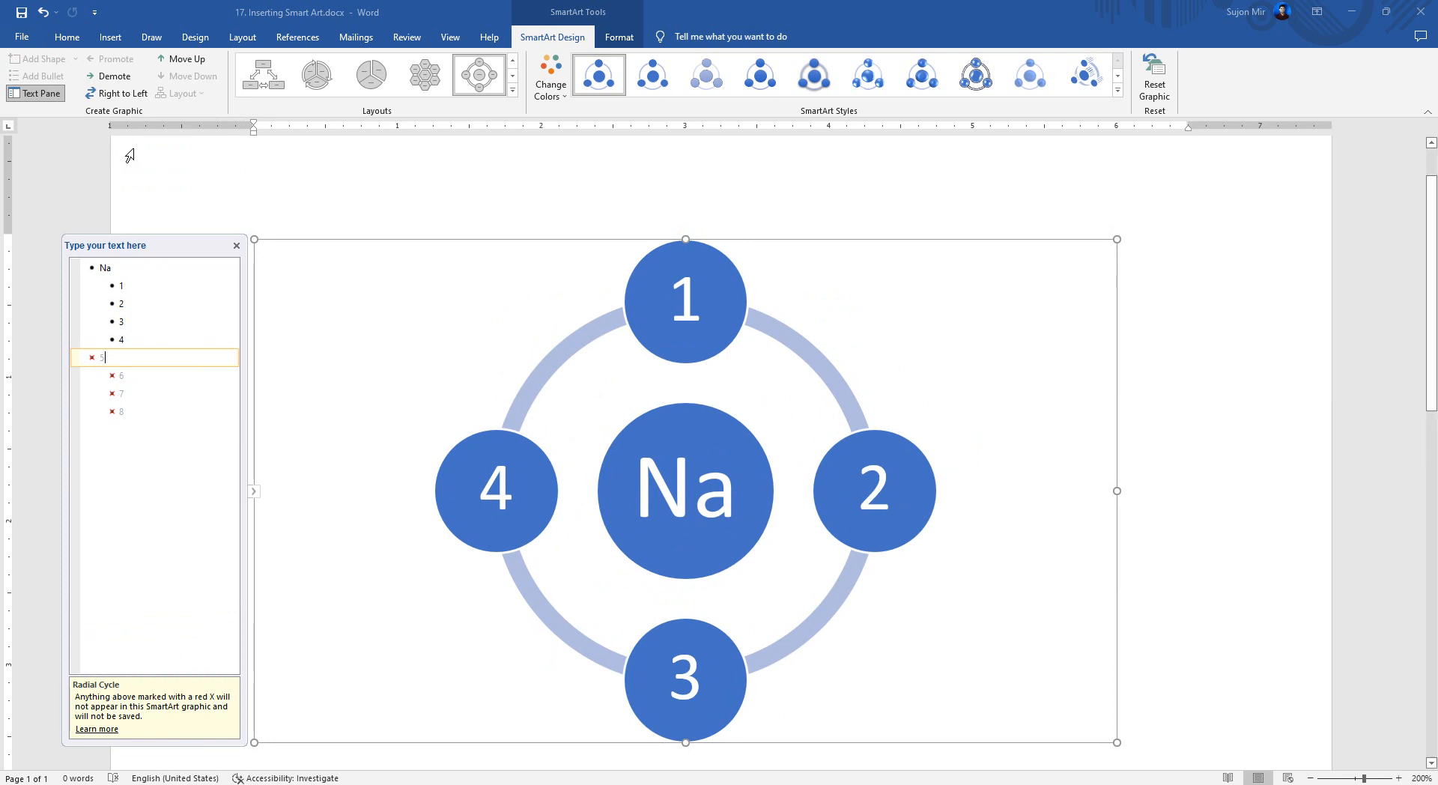
click(114, 76)
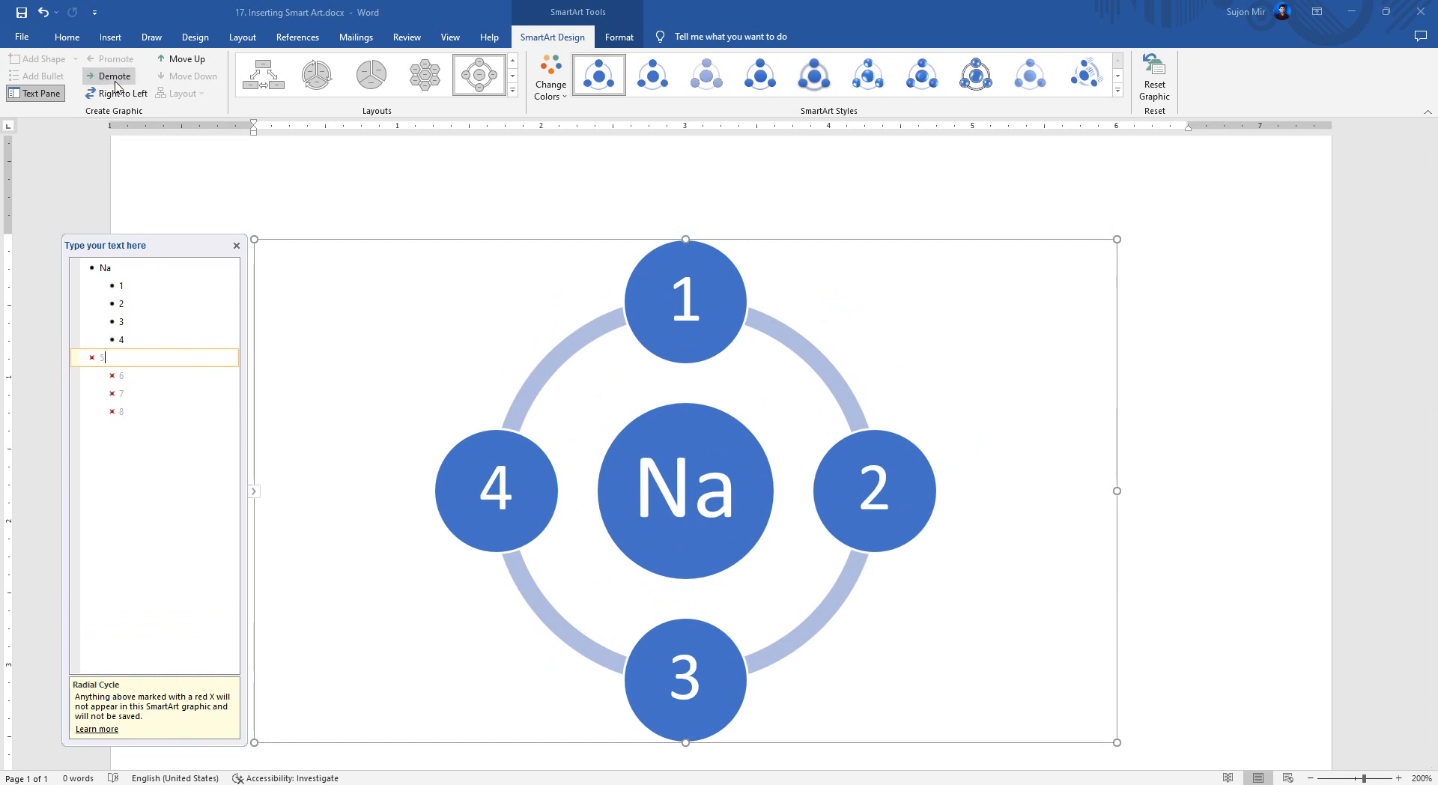
Demote item 7 to a sub-bullet of 6, trying promotion back to its own circle before demoting it again.
click(129, 408)
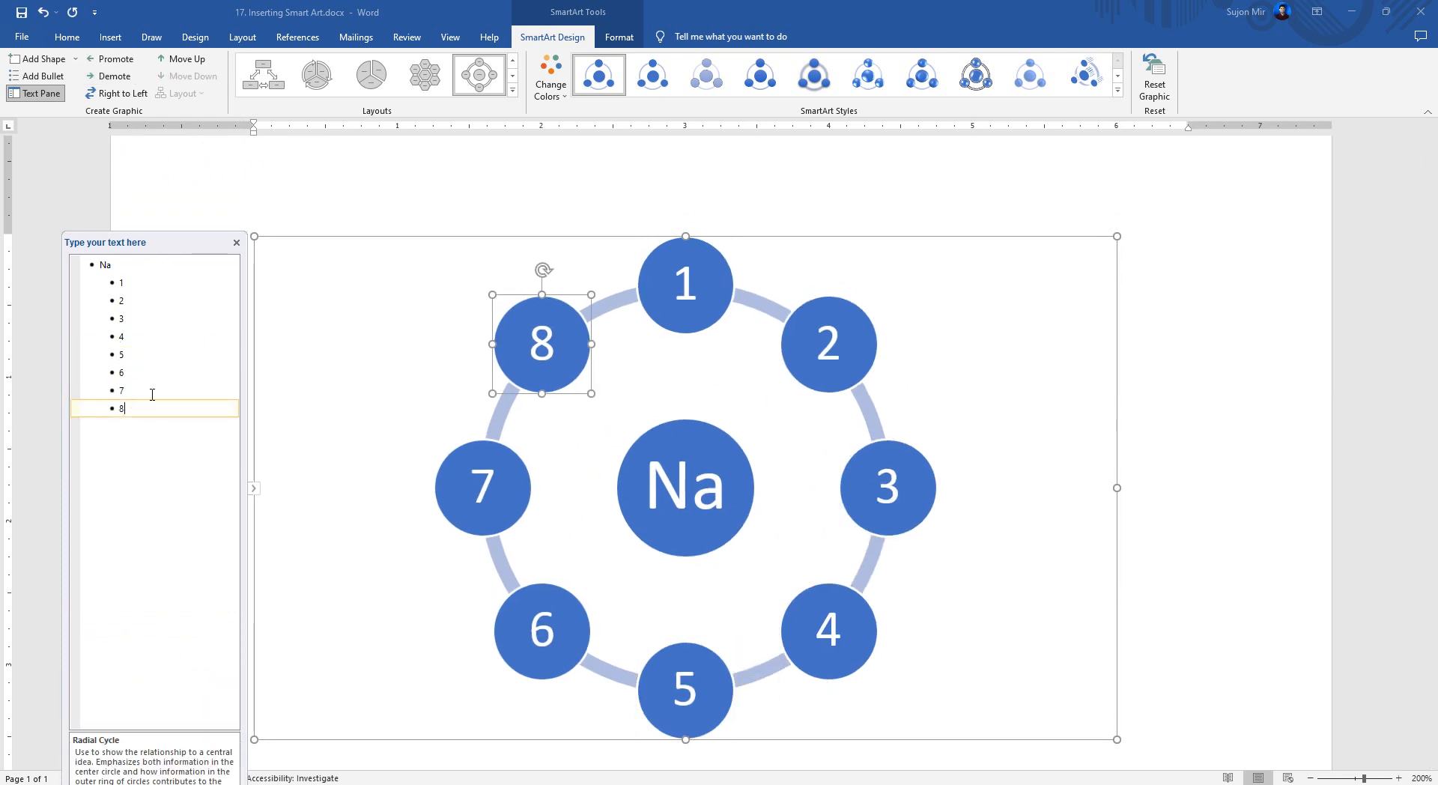
click(143, 388)
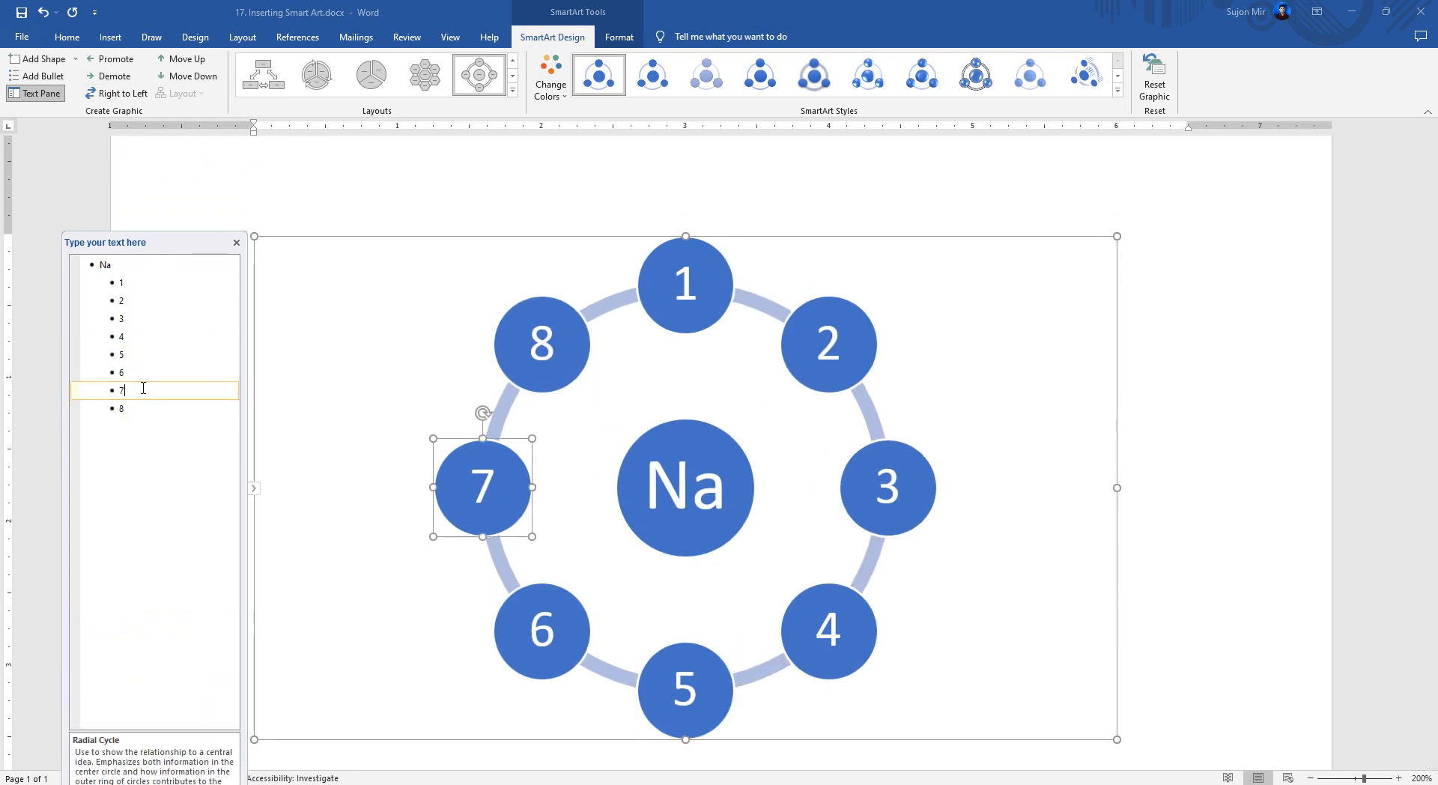
click(122, 77)
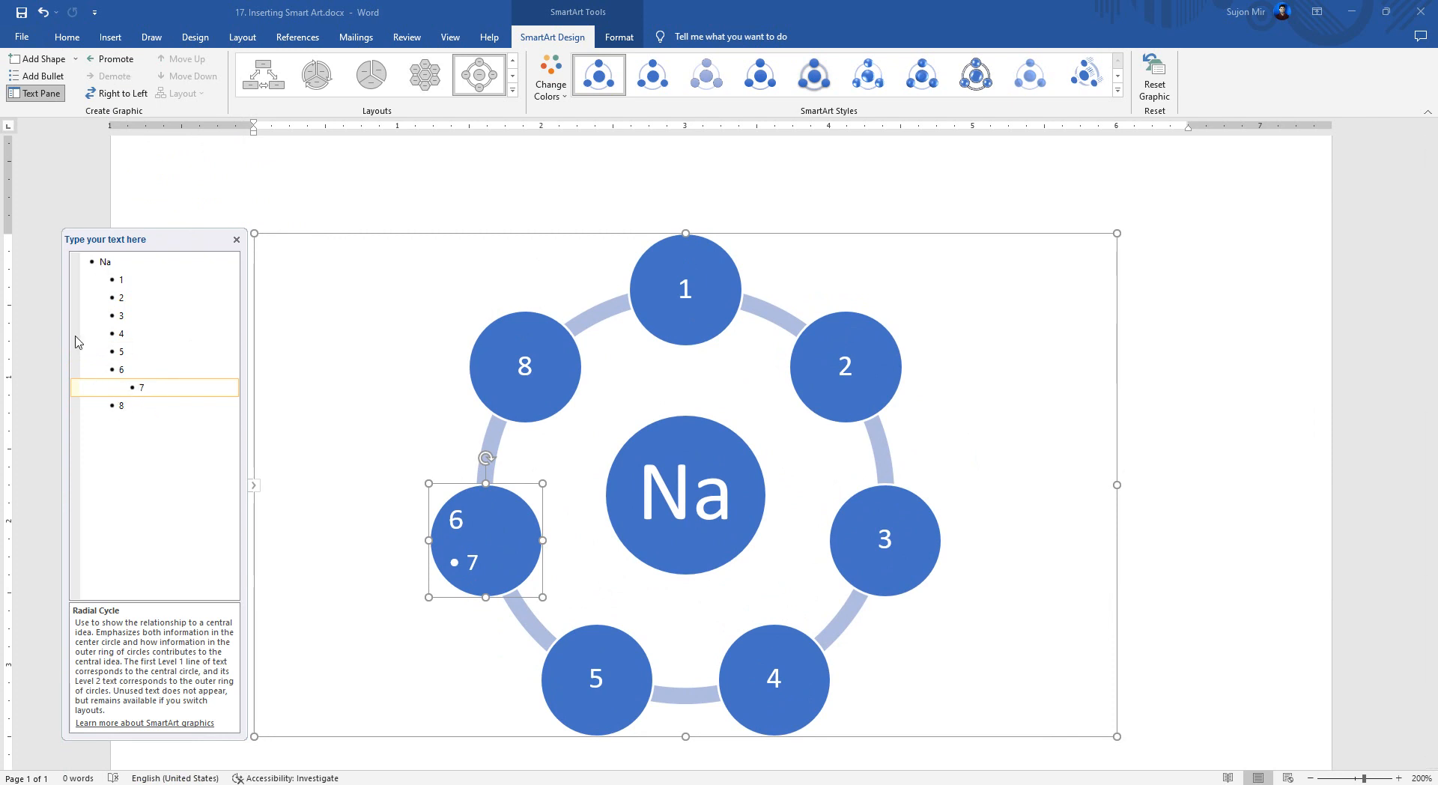
click(116, 60)
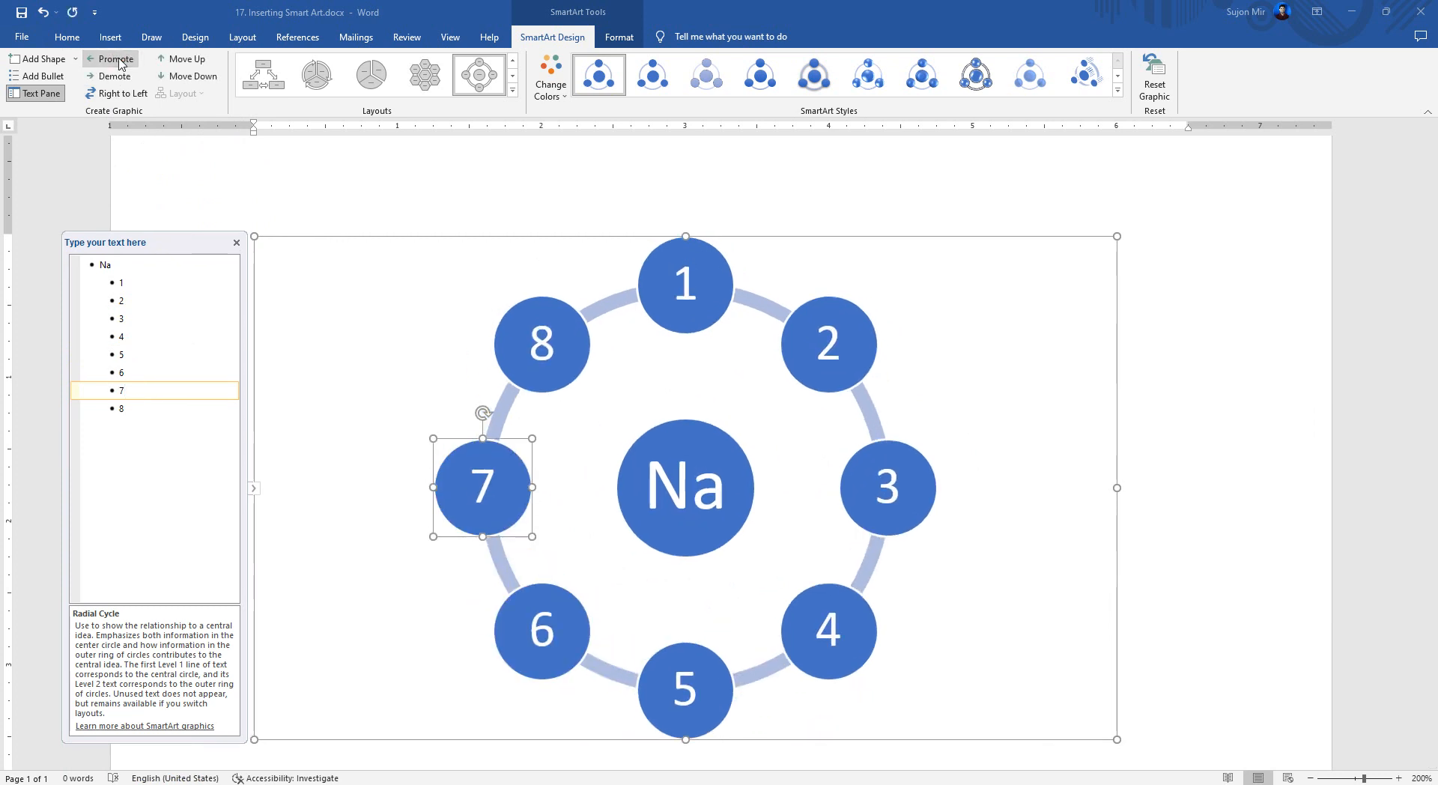
click(114, 76)
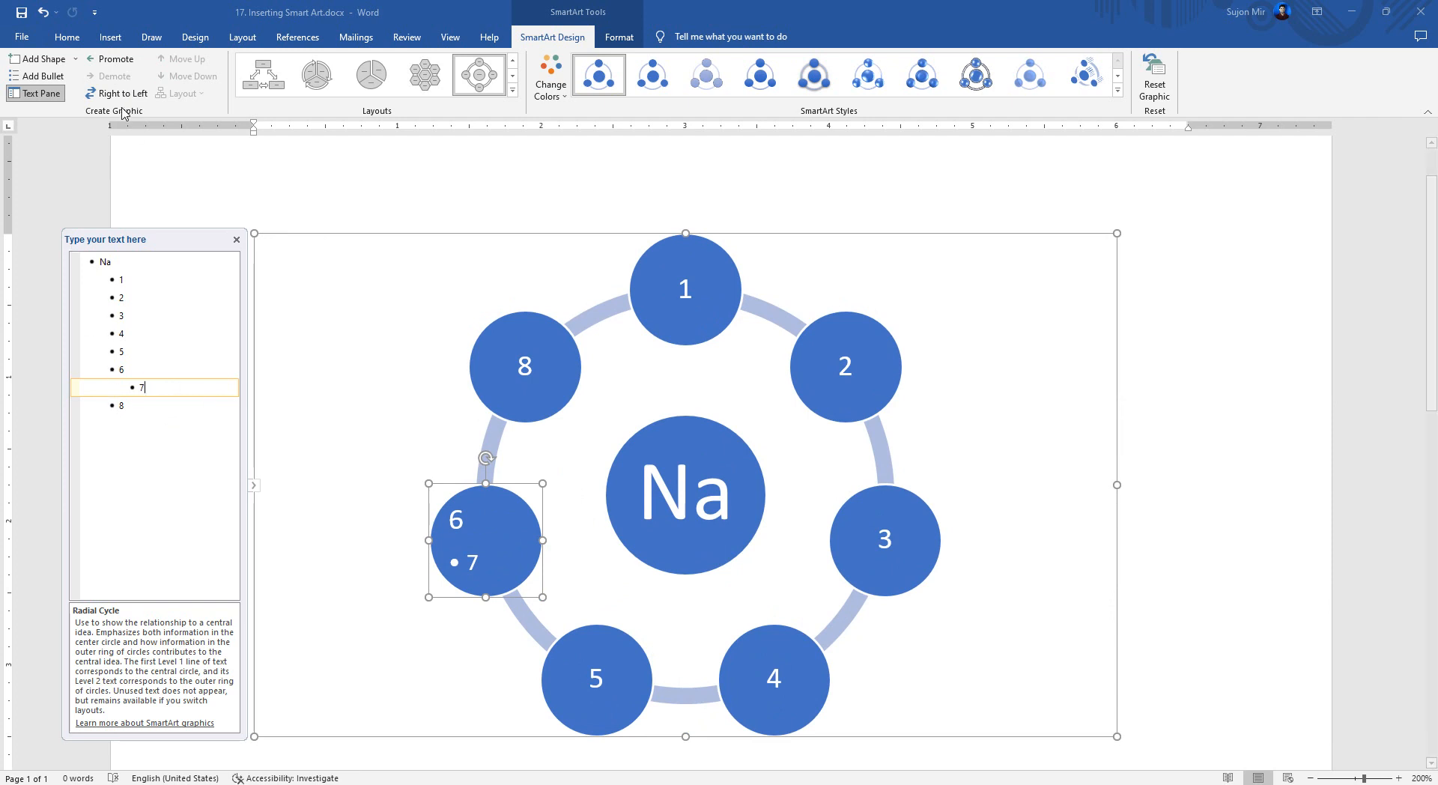
Promote item 7 back to its own outer circle, and demote item 8 beneath 7 before promoting it back.
click(112, 58)
click(140, 410)
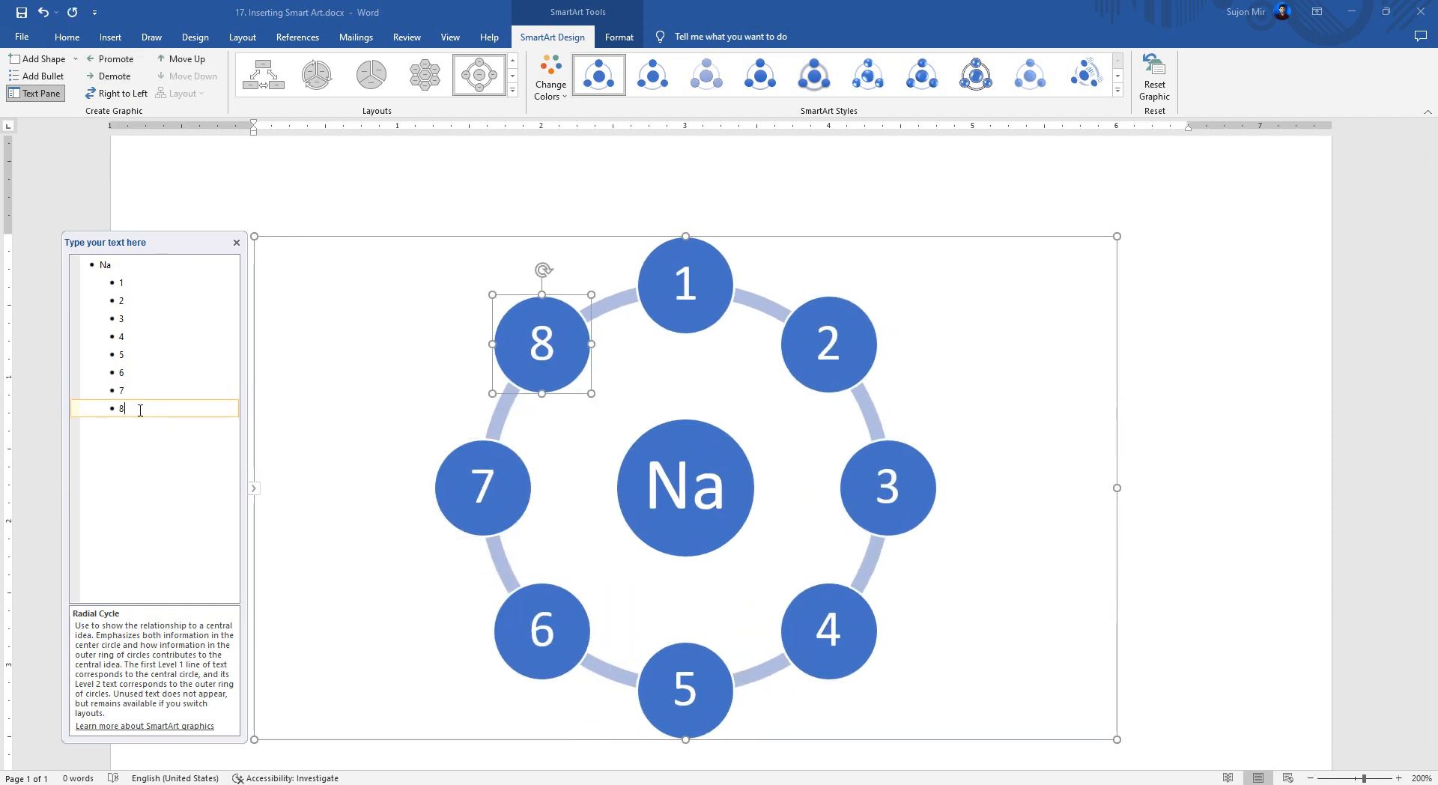
click(114, 75)
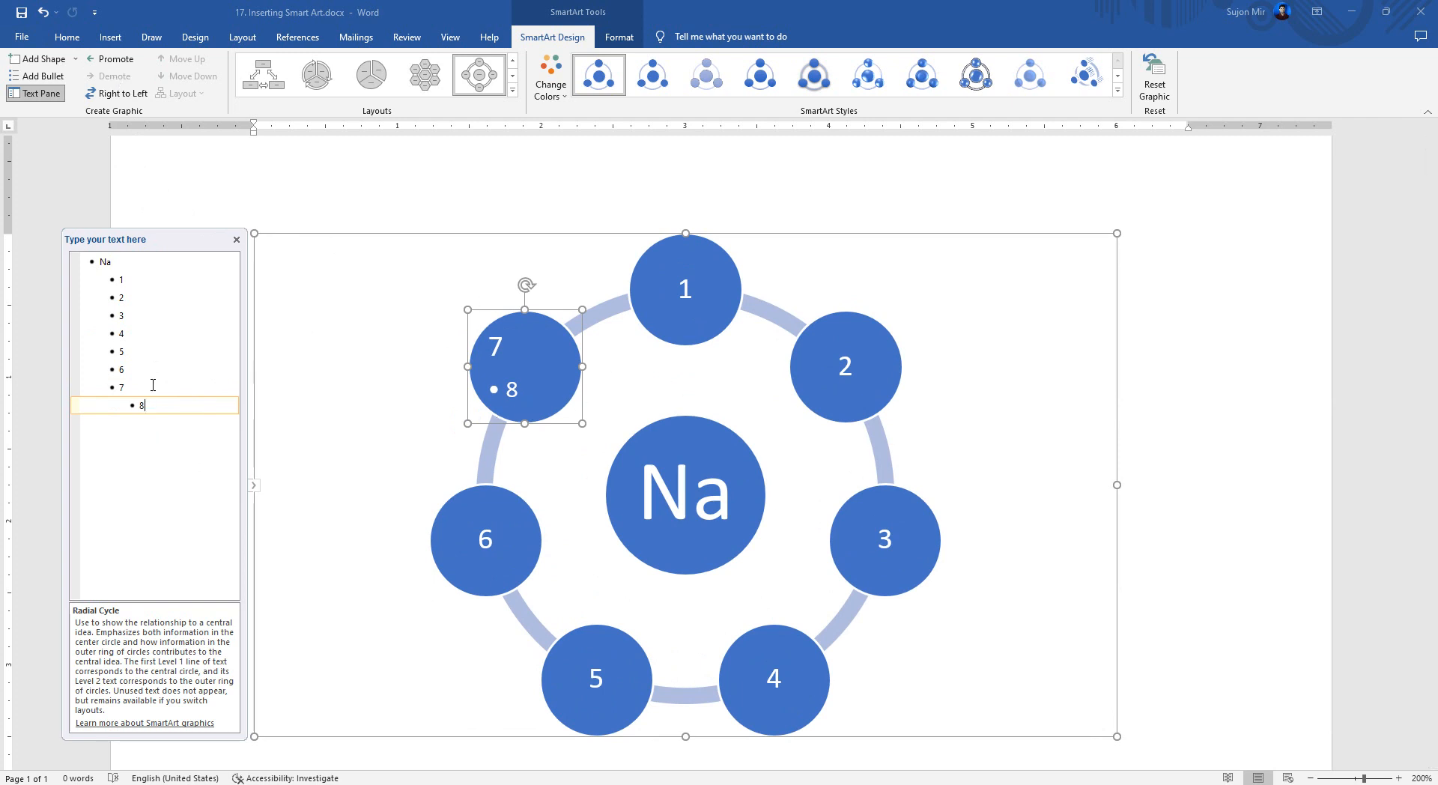
drag(152, 407, 131, 407)
click(176, 410)
click(111, 59)
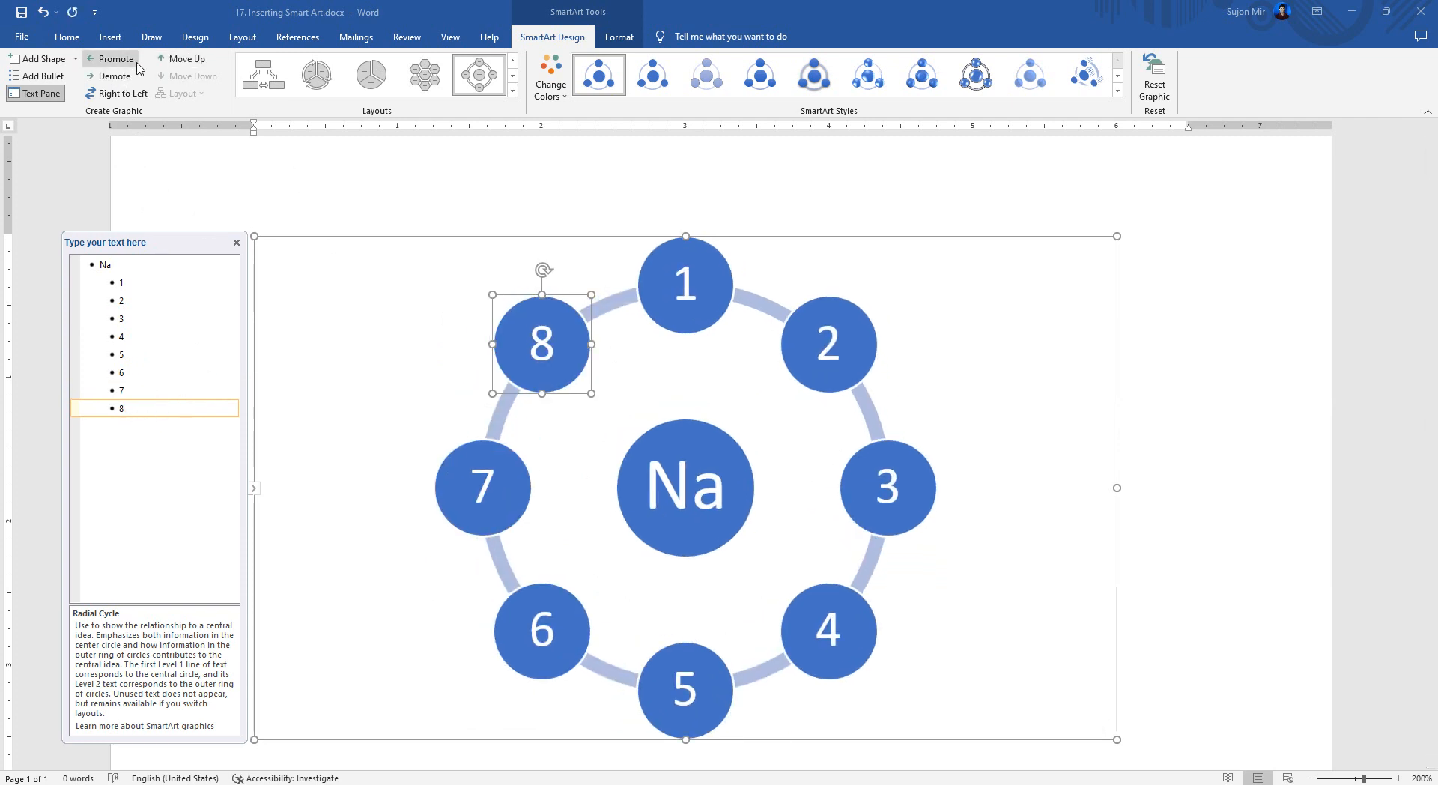
Demote item 8 under 7, promote it up to the same level as Na, and return it to the outer circles.
click(115, 77)
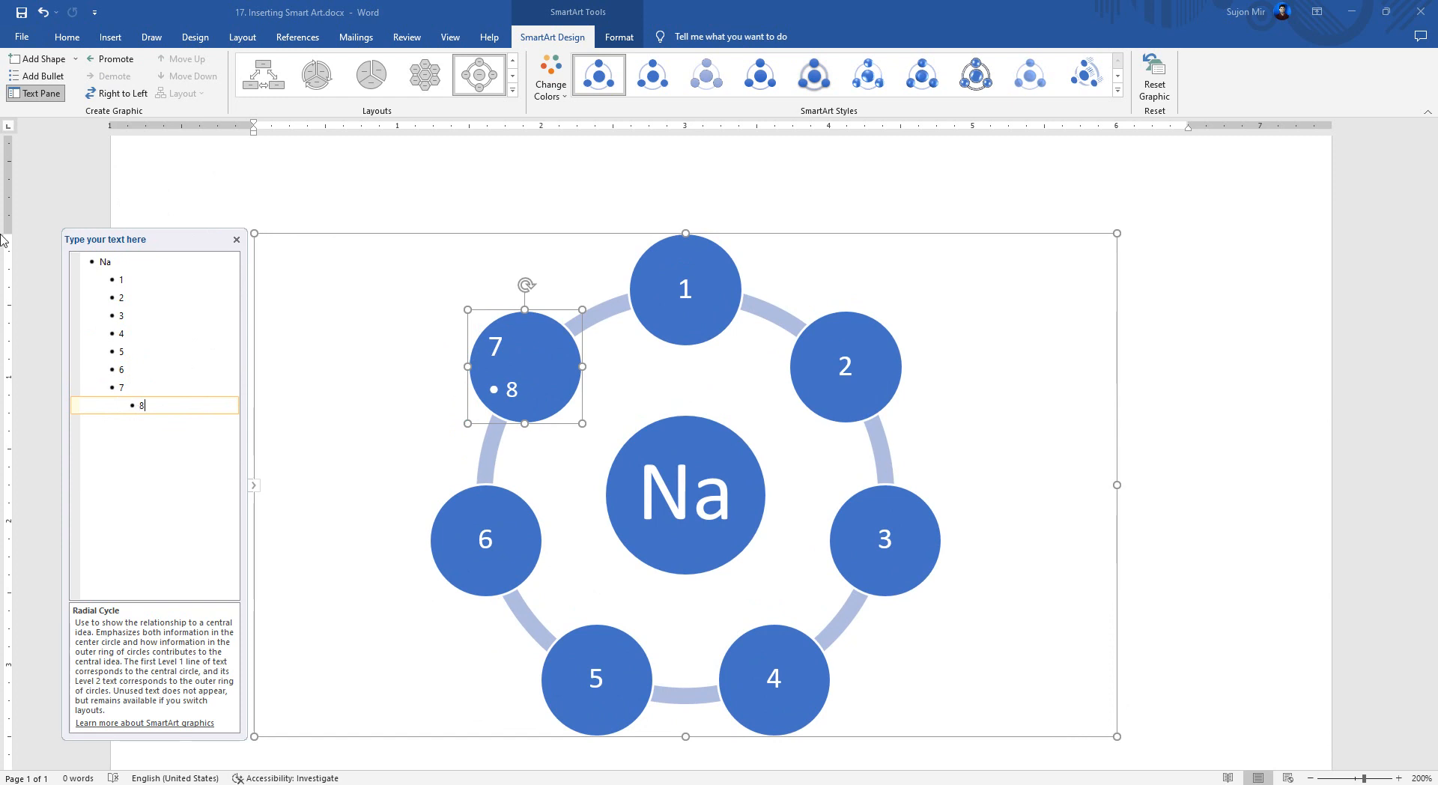
click(114, 60)
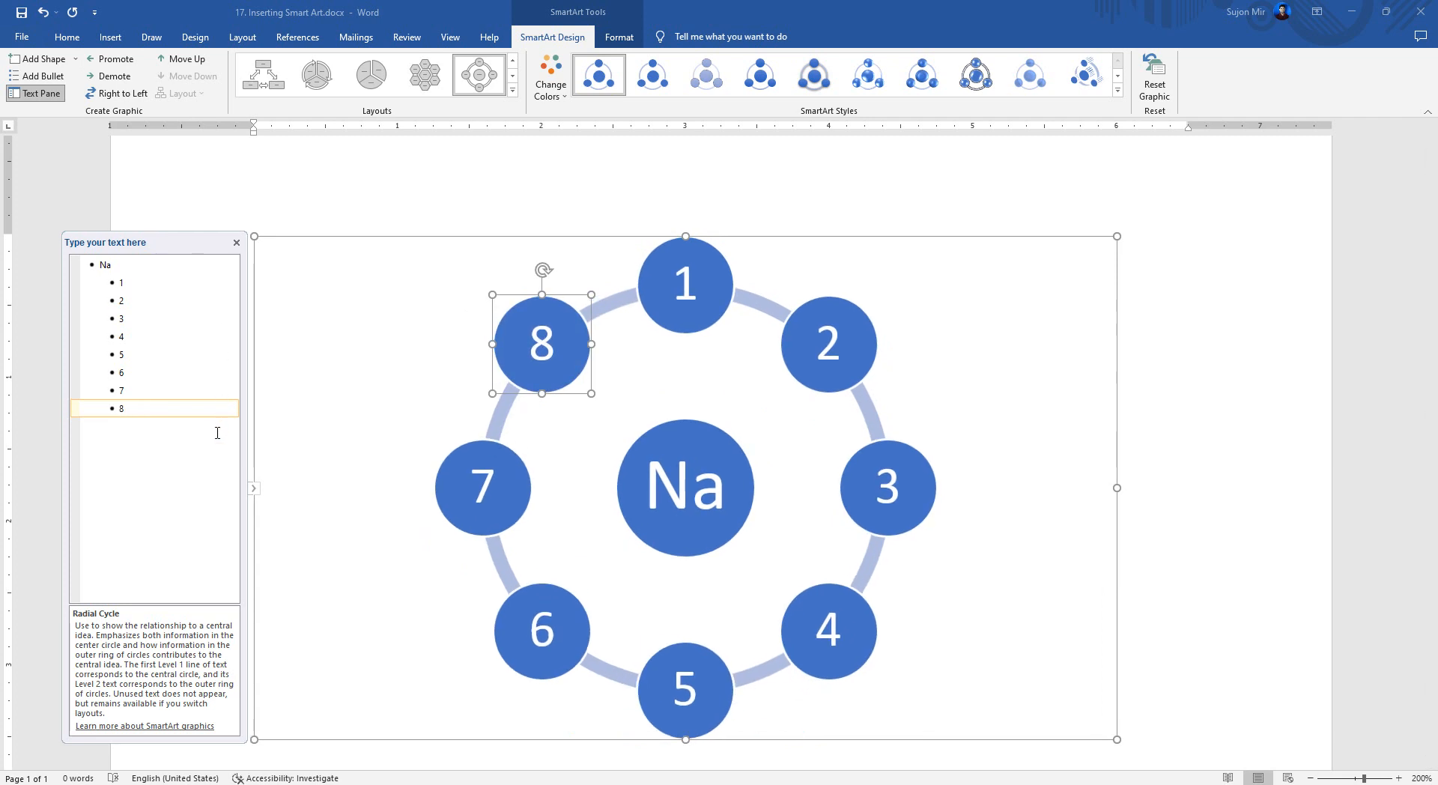
click(124, 63)
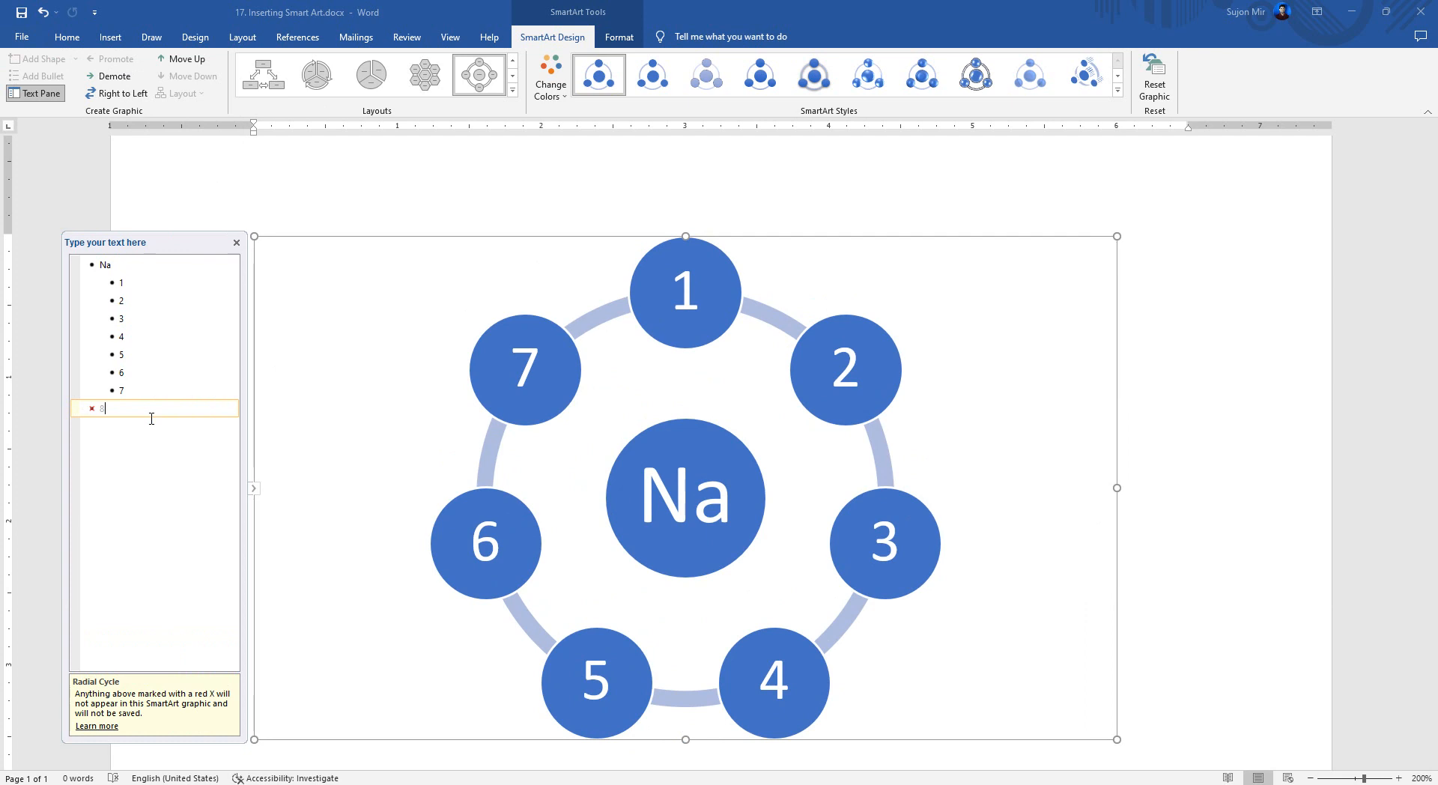
click(112, 75)
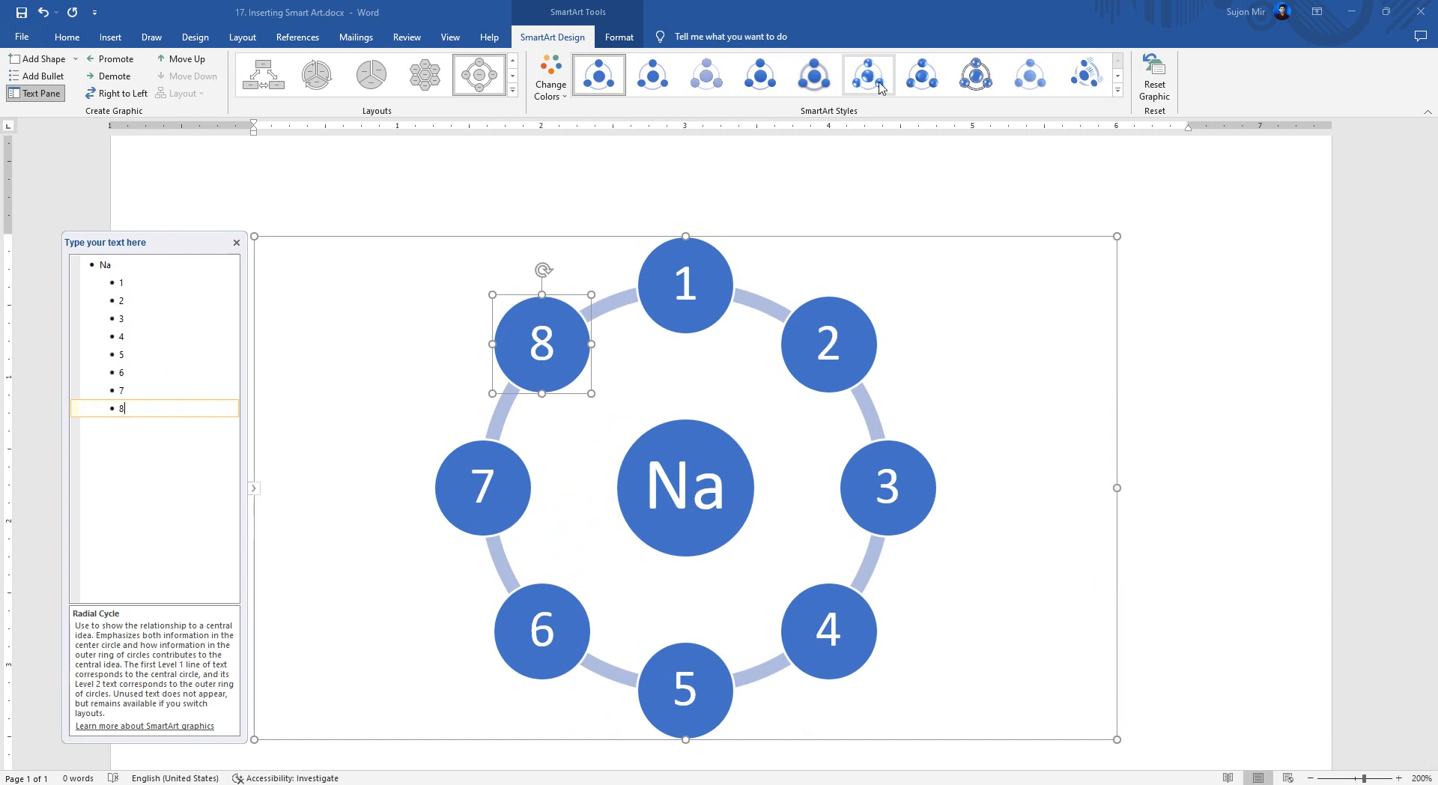
Try another 3-D SmartArt style on the Radial Cycle, and apply the glossy style with bevelled, shiny circles.
click(973, 81)
click(866, 83)
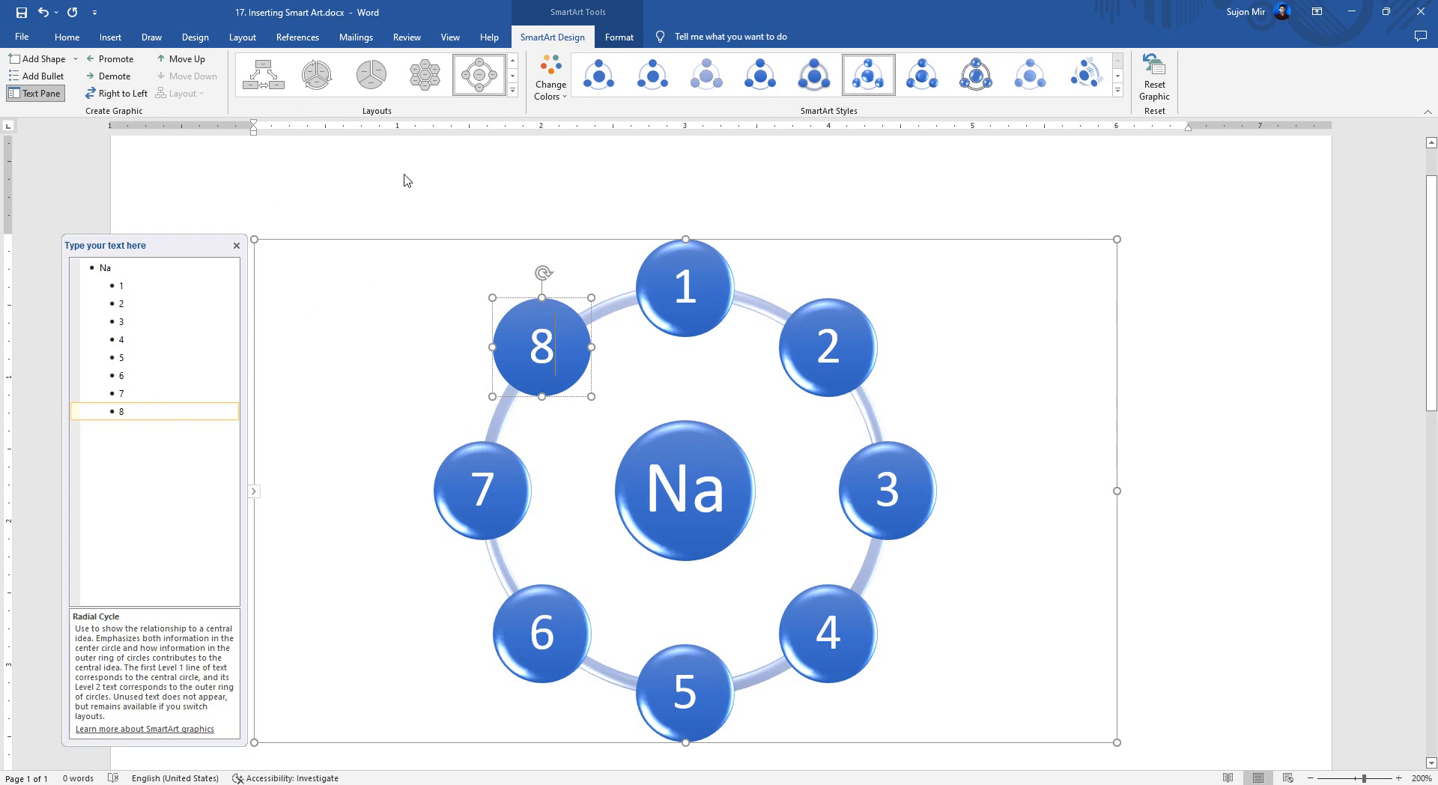
Try the Hexagon Radial, Segmented Cycle and pie layouts on the graphic, and return it to Radial Cycle.
click(426, 81)
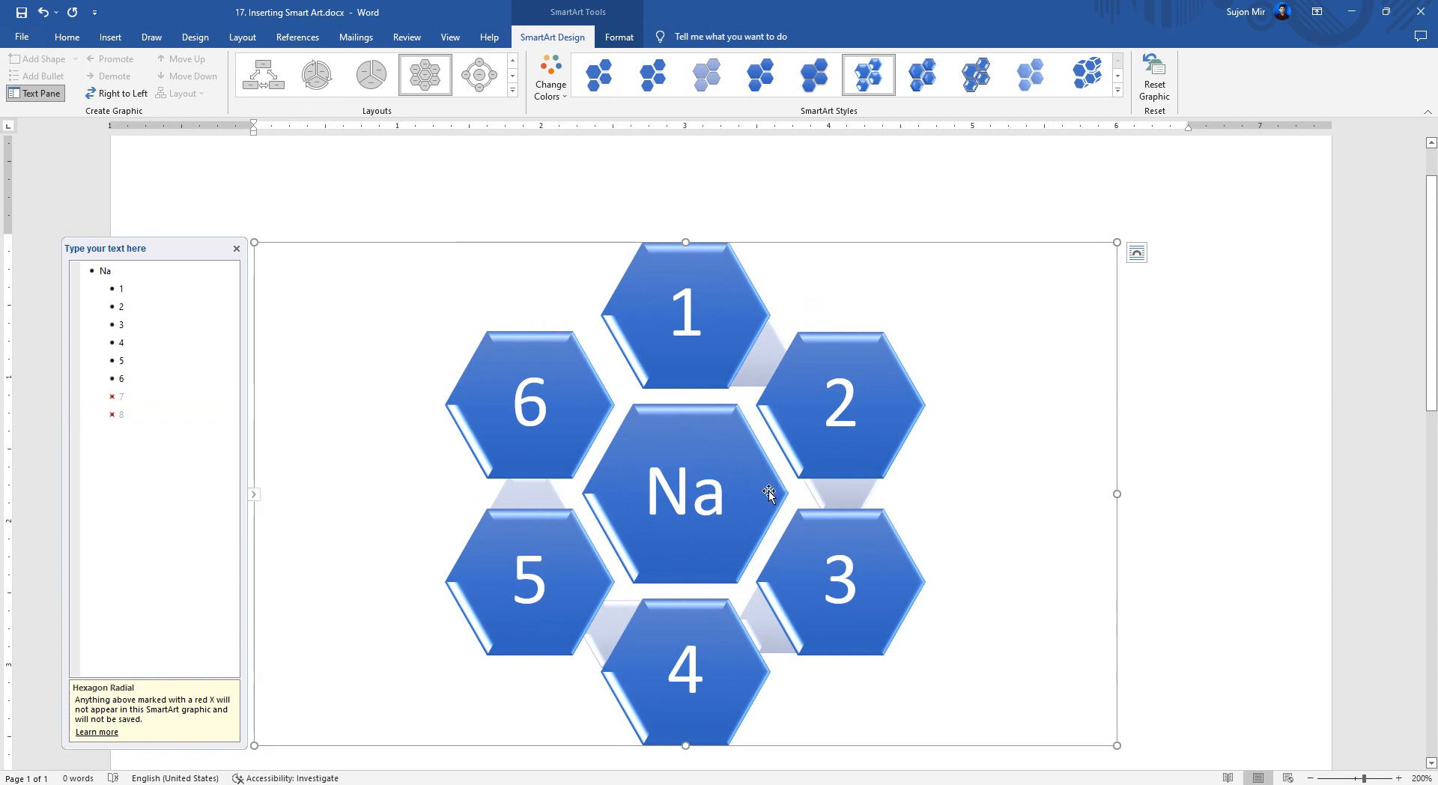
click(313, 82)
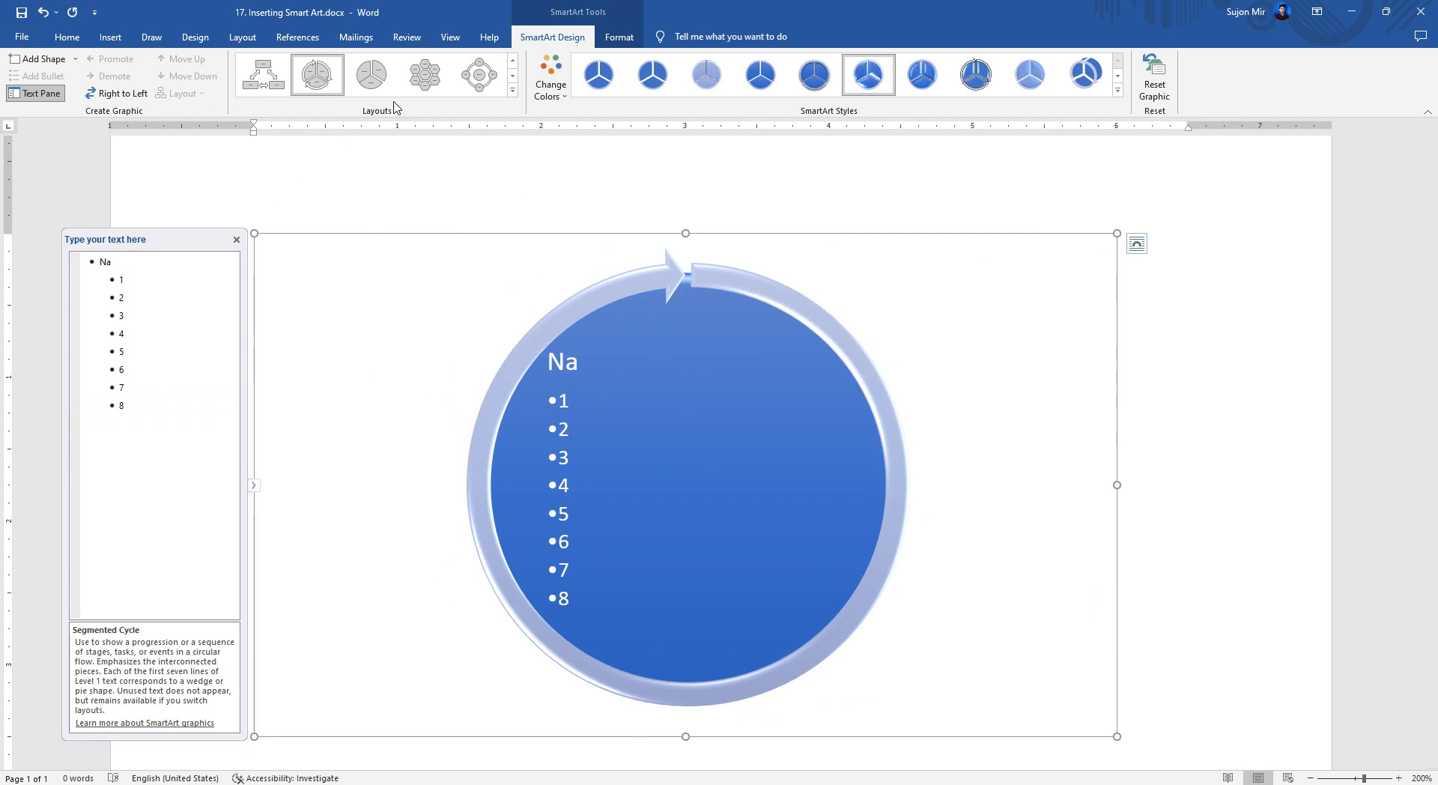
click(356, 80)
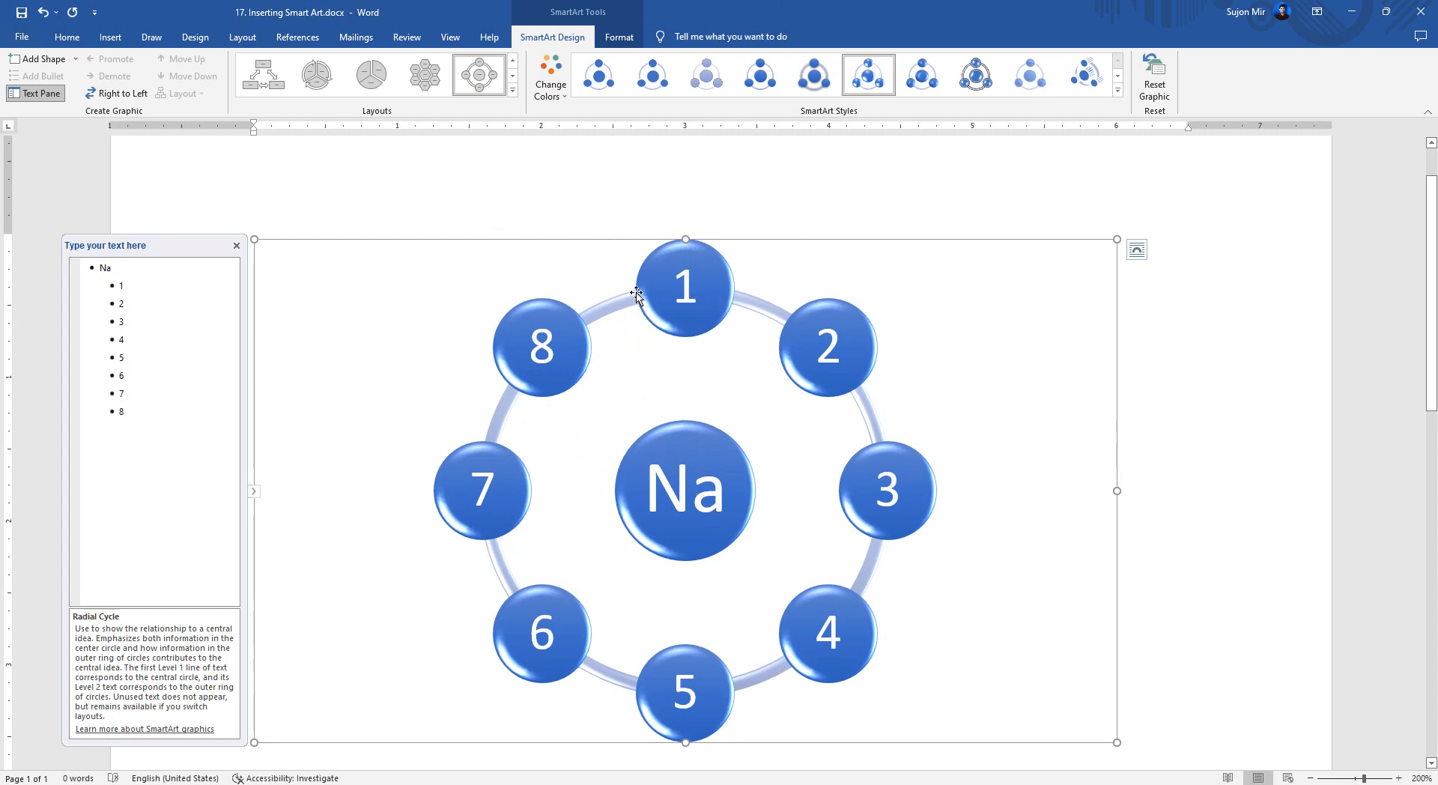
Reverse the order of the outer circles with Right to Left and restore the clockwise order, doing this twice.
click(120, 93)
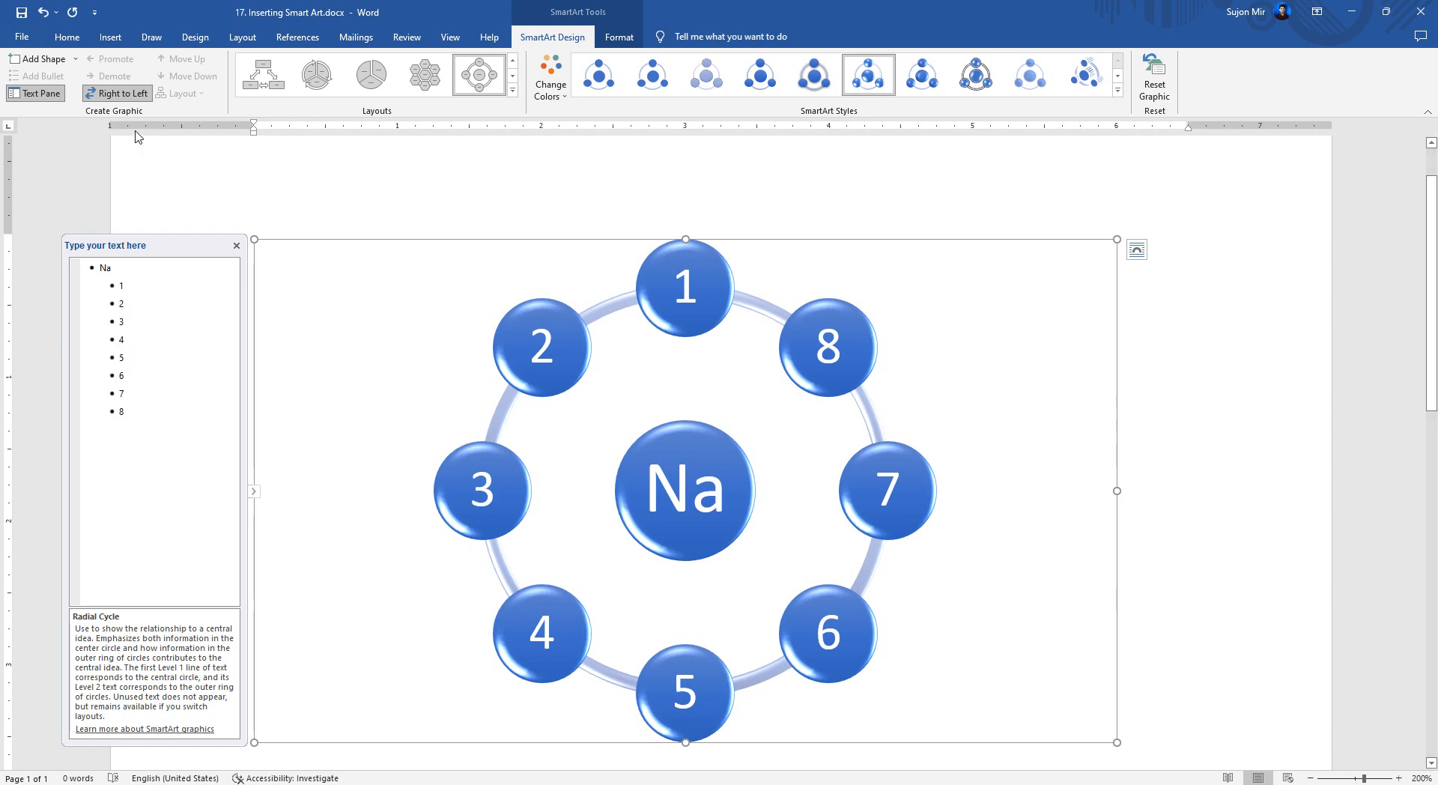
click(132, 99)
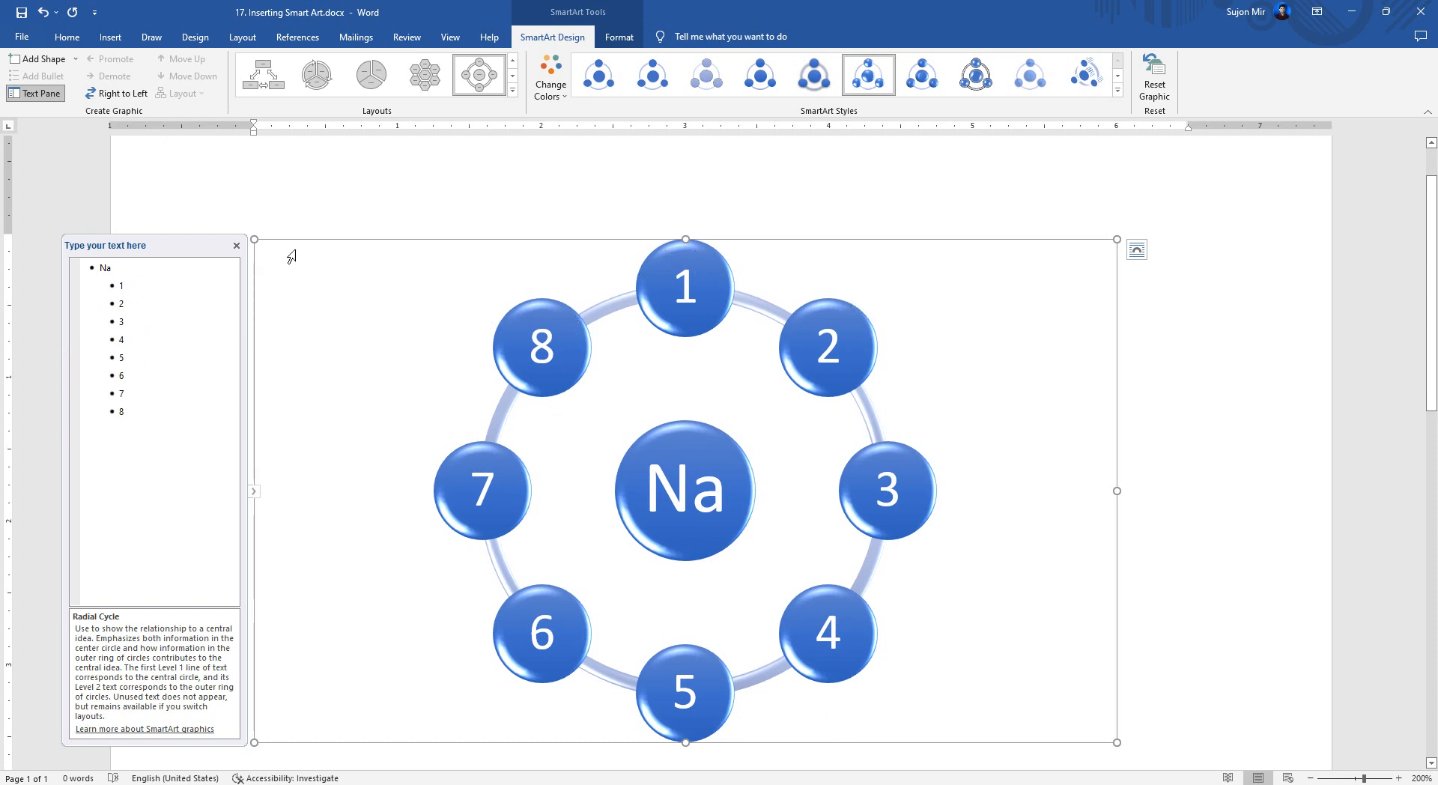
click(95, 93)
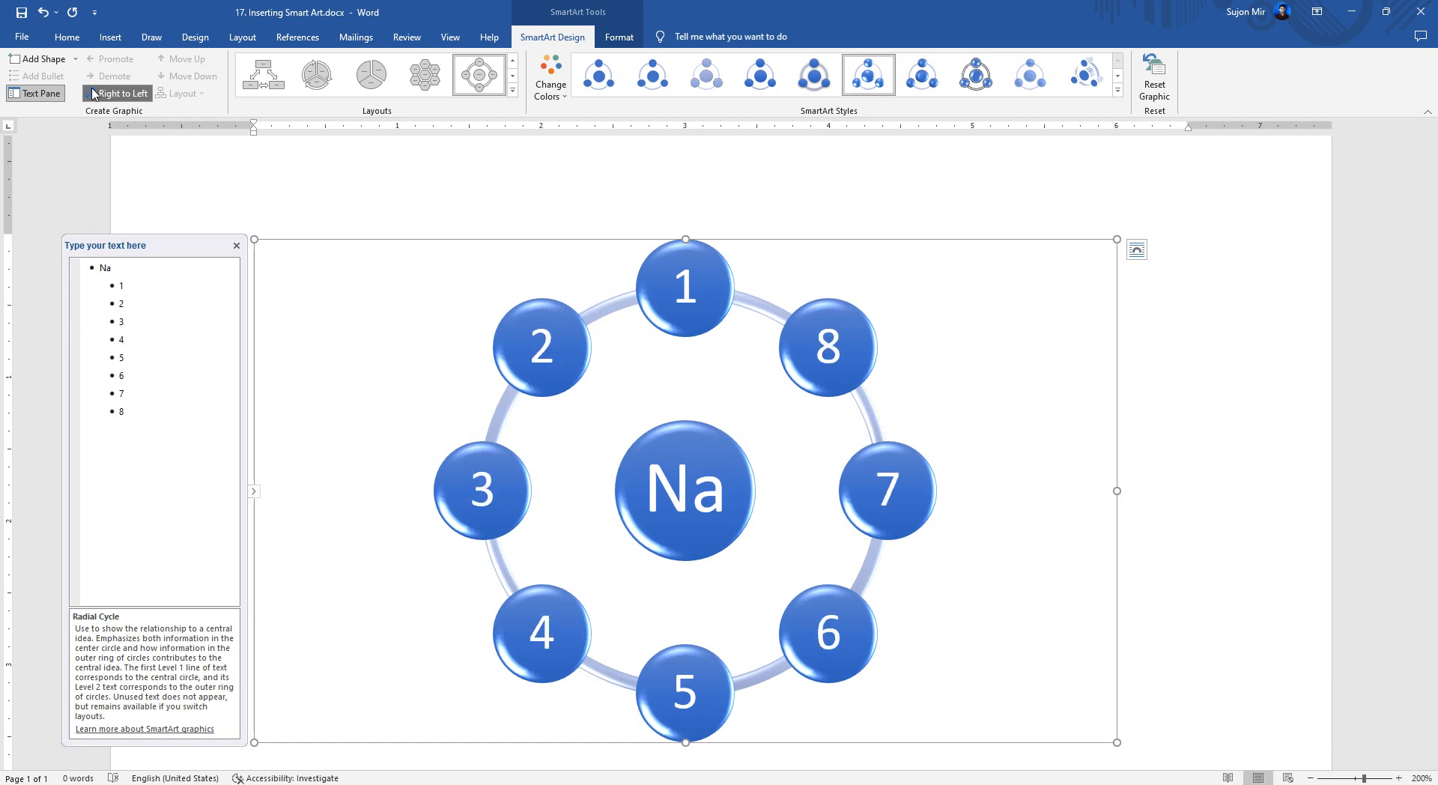
click(95, 93)
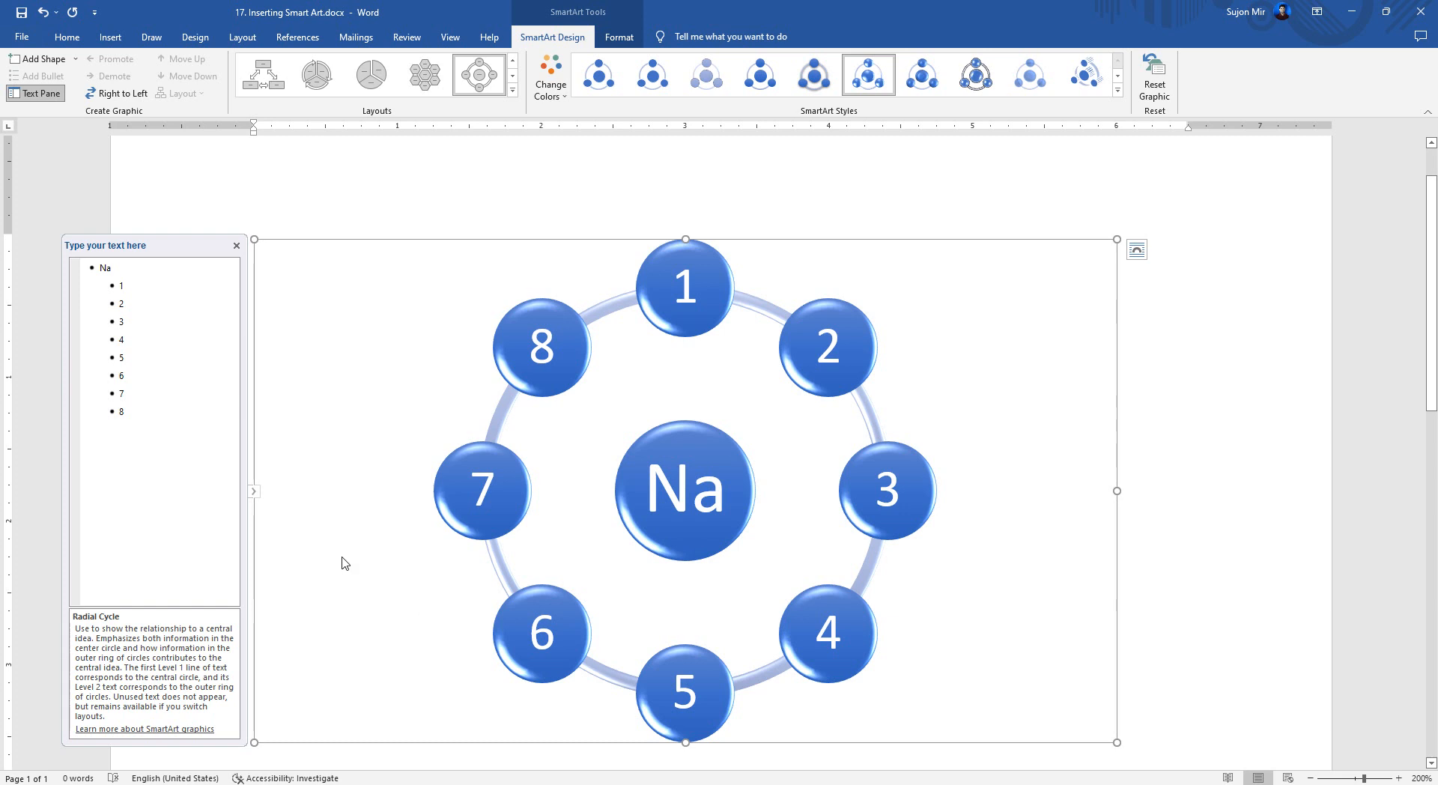
Set the text fill of the whole SmartArt graphic to the standard red color.
click(626, 39)
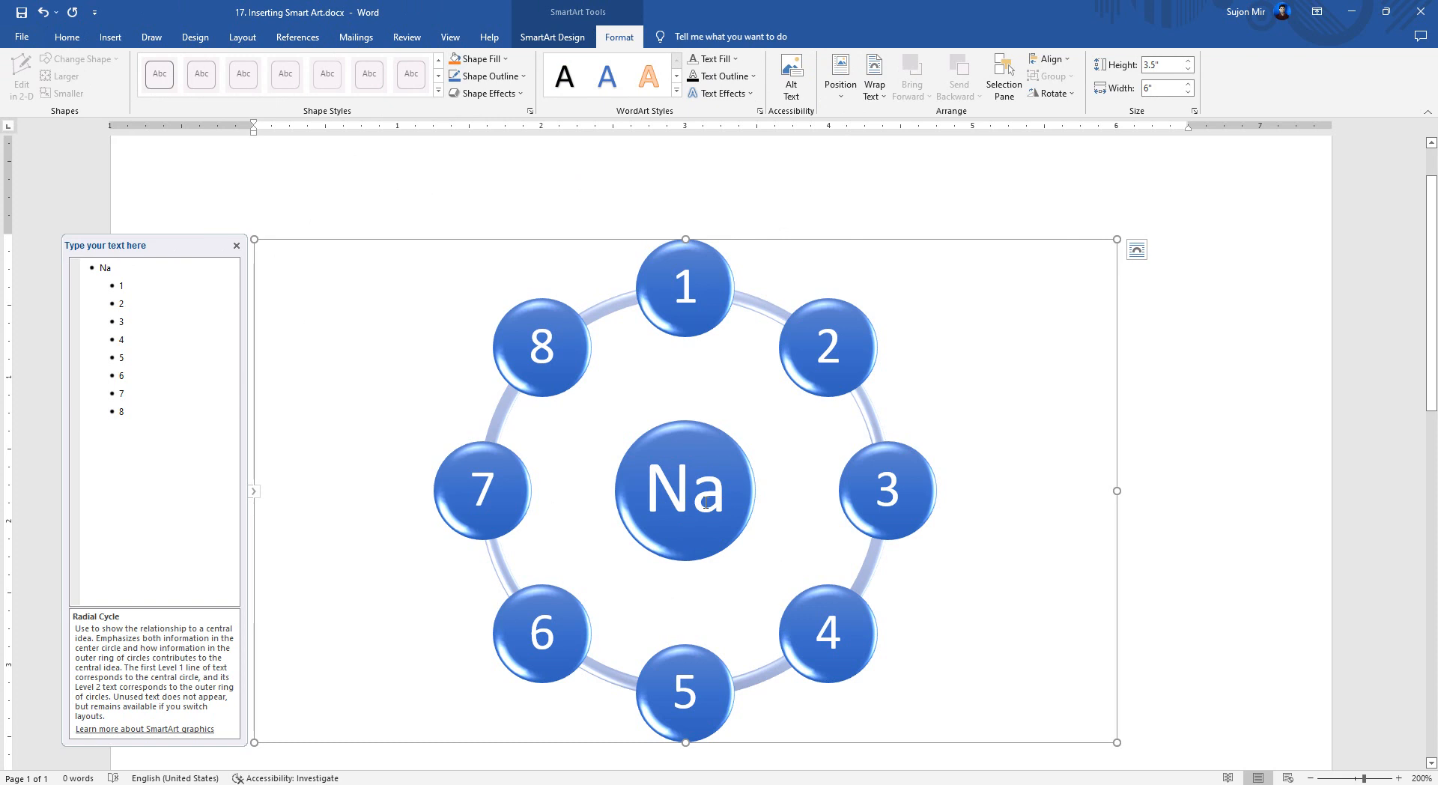
click(715, 58)
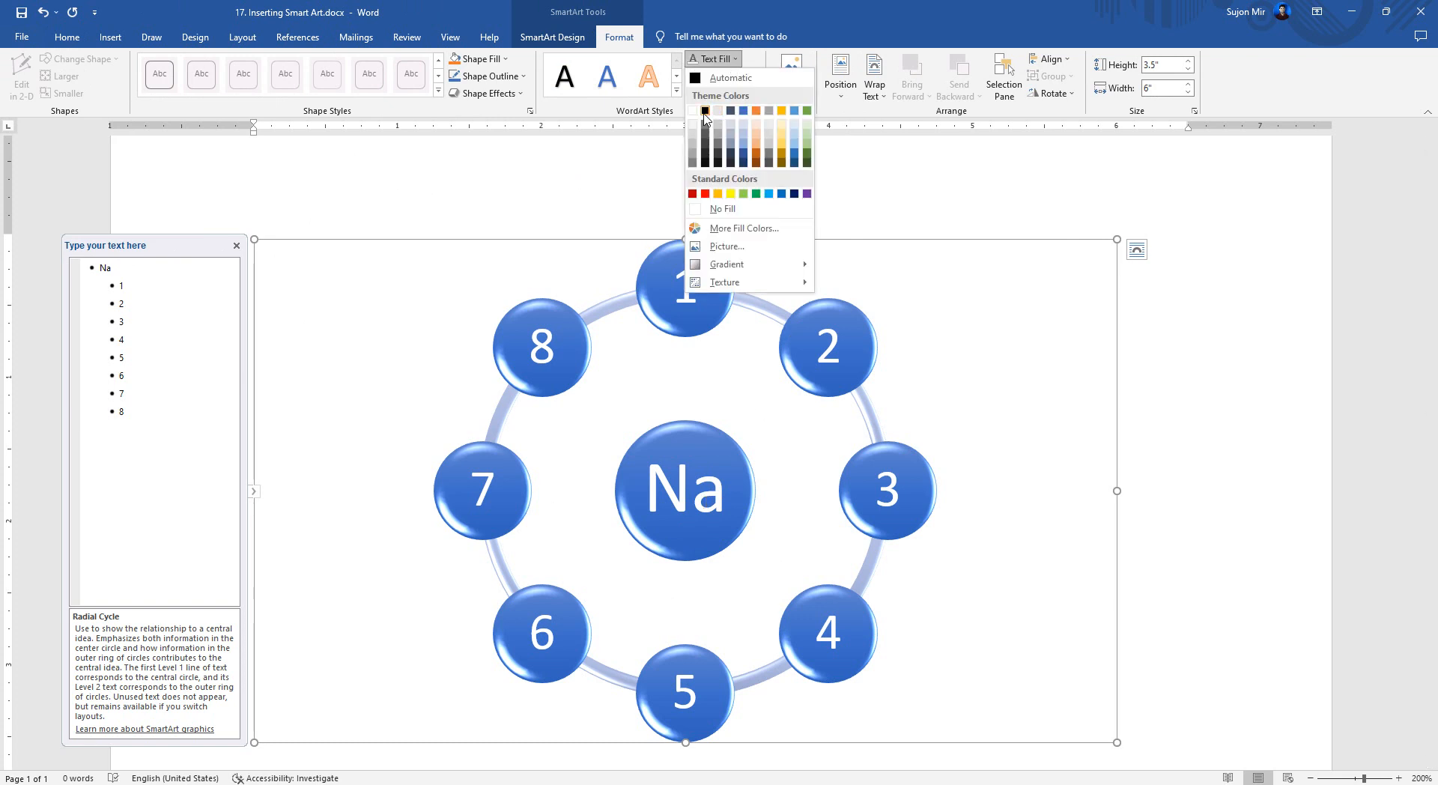
click(705, 194)
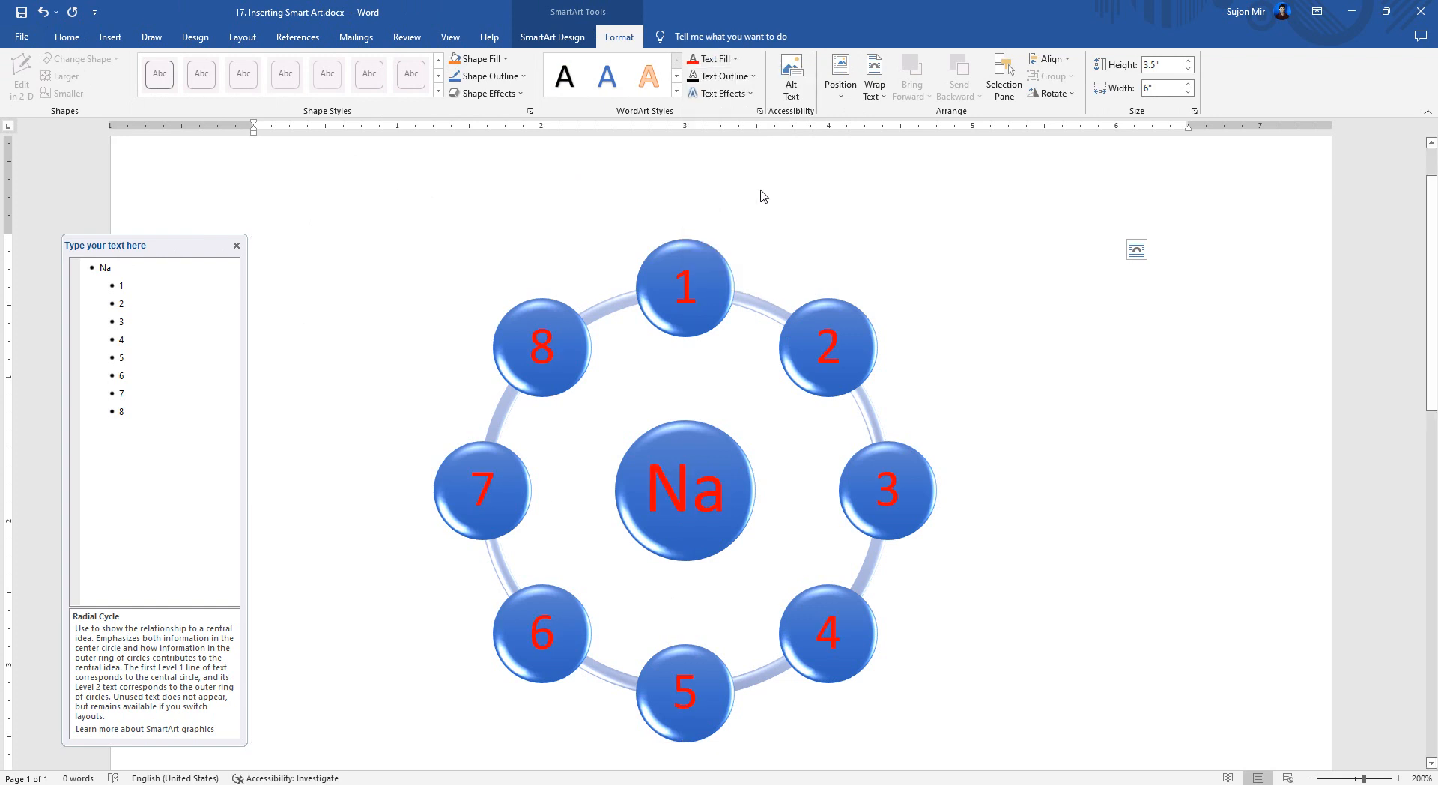